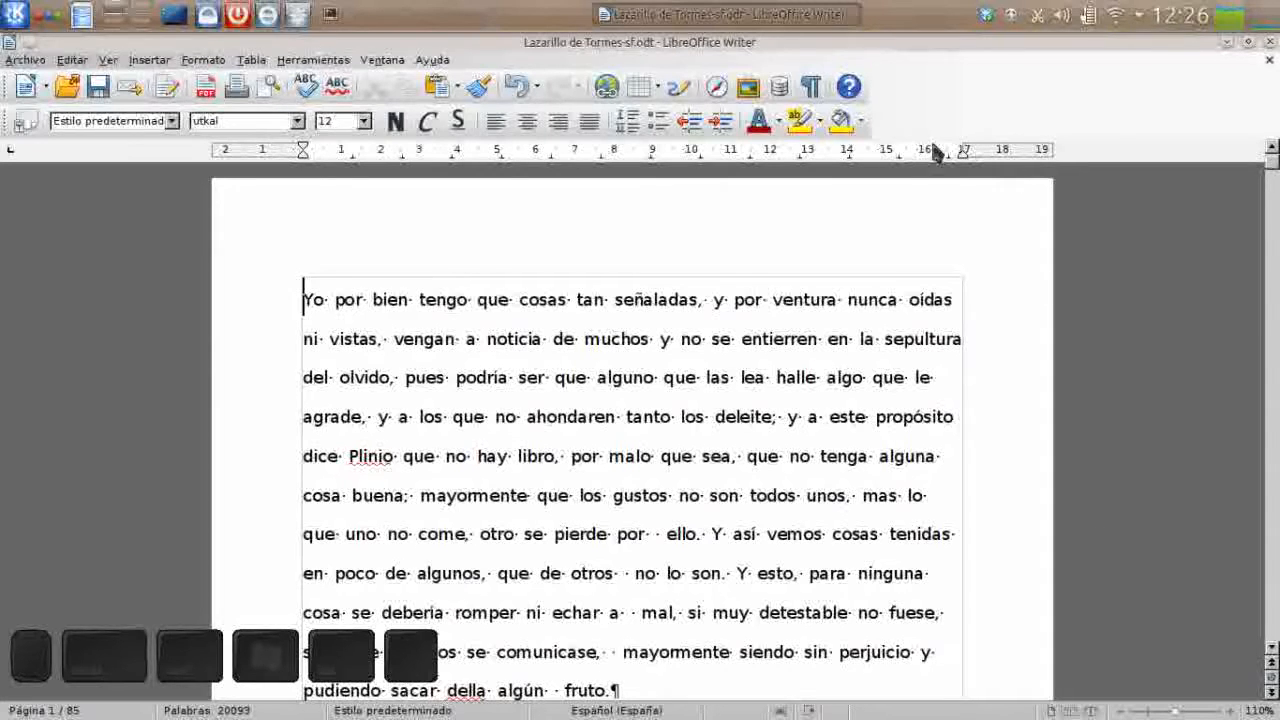
Step: Compare the first line with nonprinting characters hidden and shown, checking the selected space between "bien" and "tengo"
mouse_move(818, 66)
left_mouse_down()
mouse_move(782, 95)
mouse_move(805, 130)
mouse_move(848, 62)
mouse_move(826, 46)
mouse_move(806, 58)
mouse_move(812, 68)
left_mouse_up()
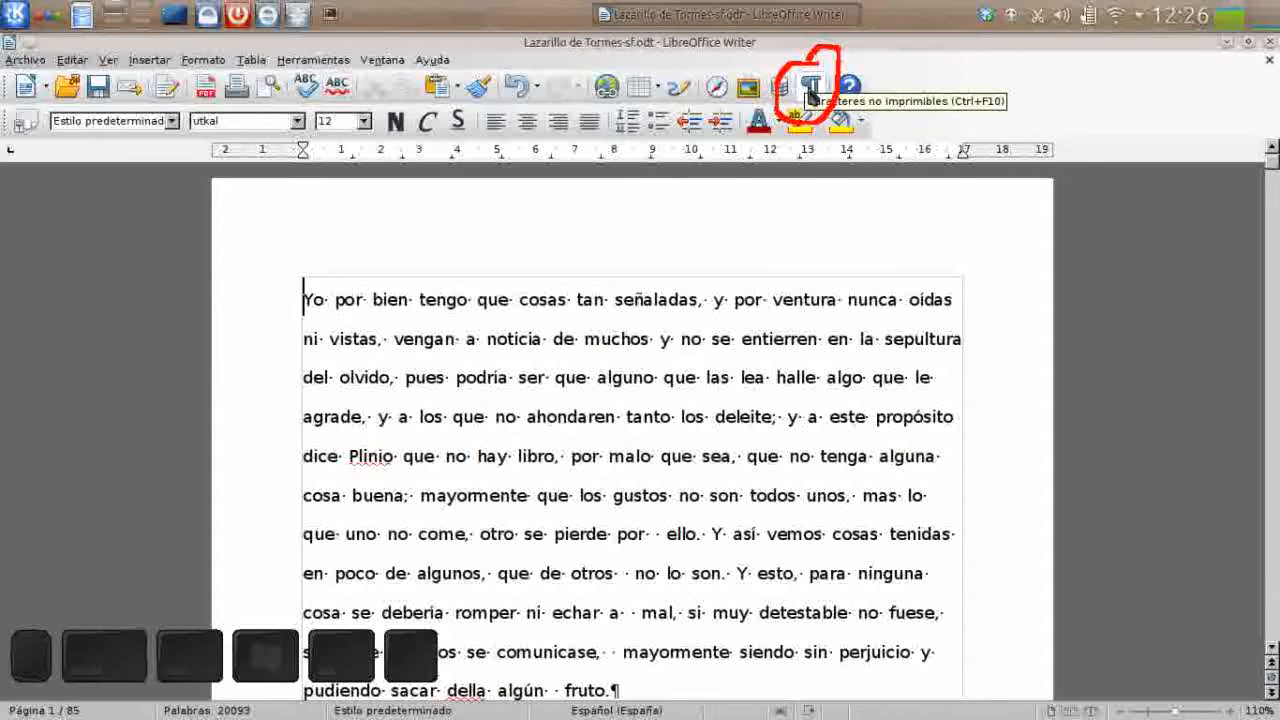
left_click(811, 90)
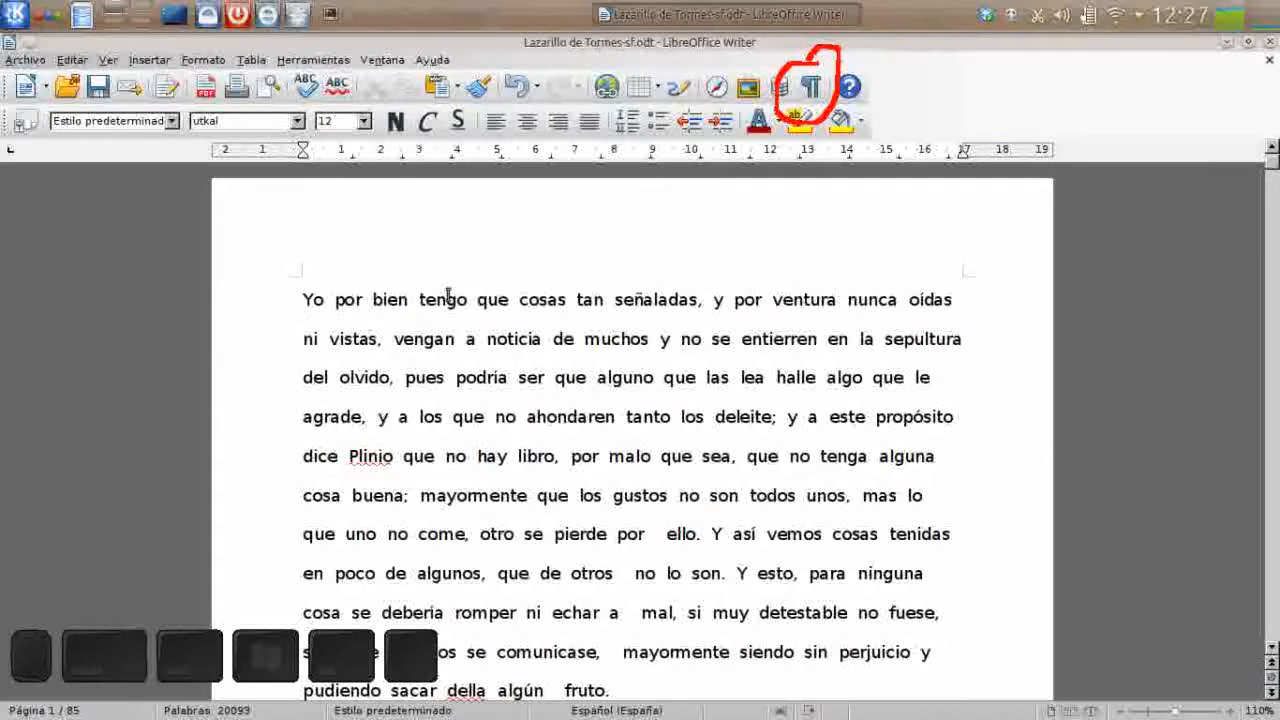
left_click(811, 89)
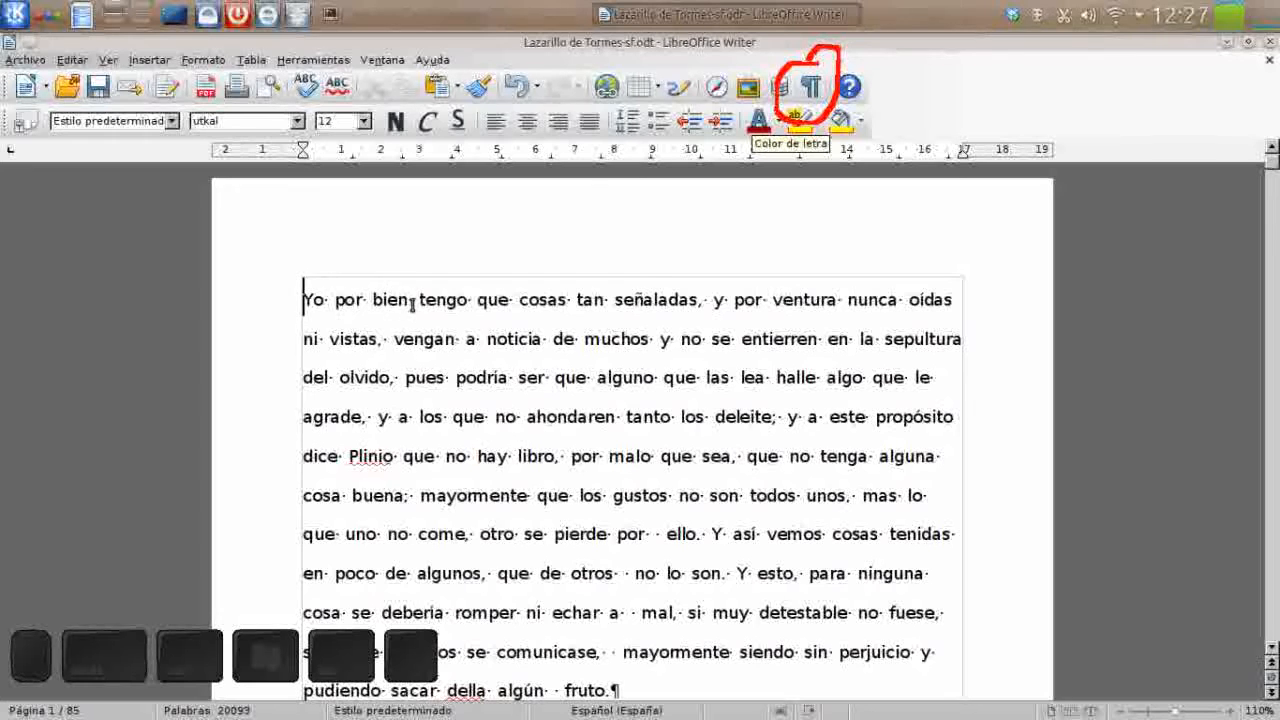
left_click_drag(418, 302, 407, 302)
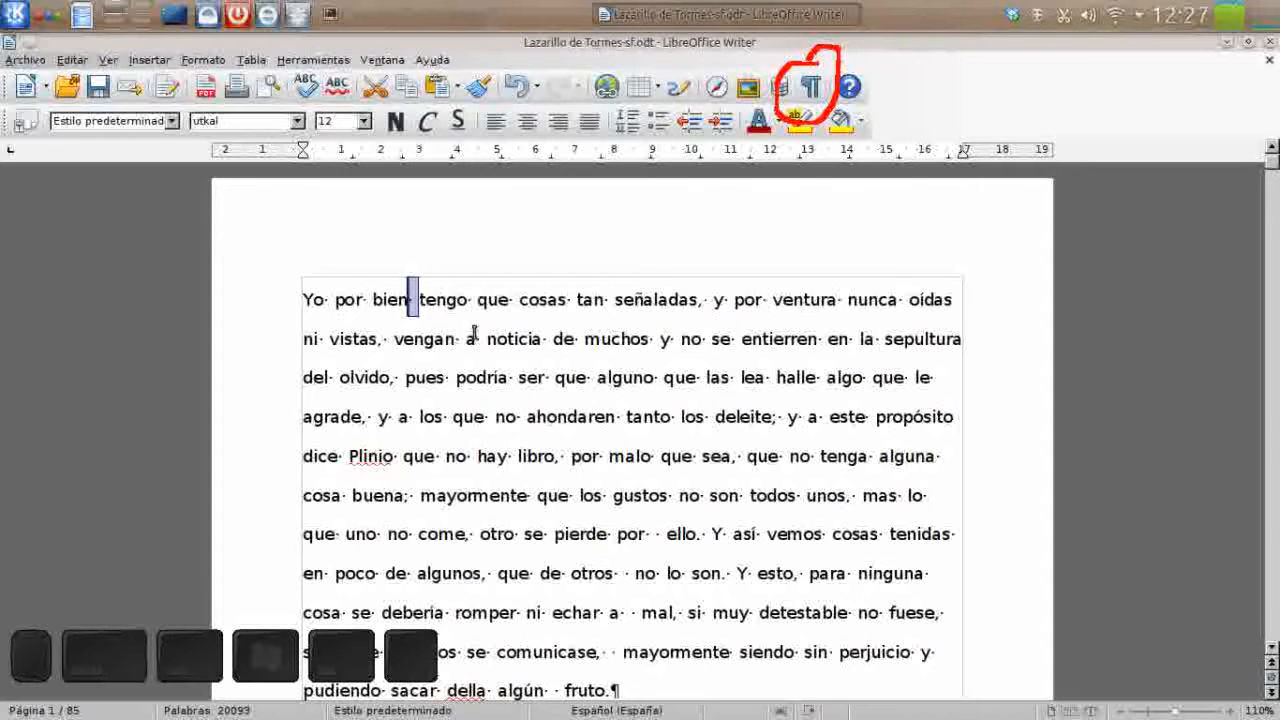
left_click(815, 92)
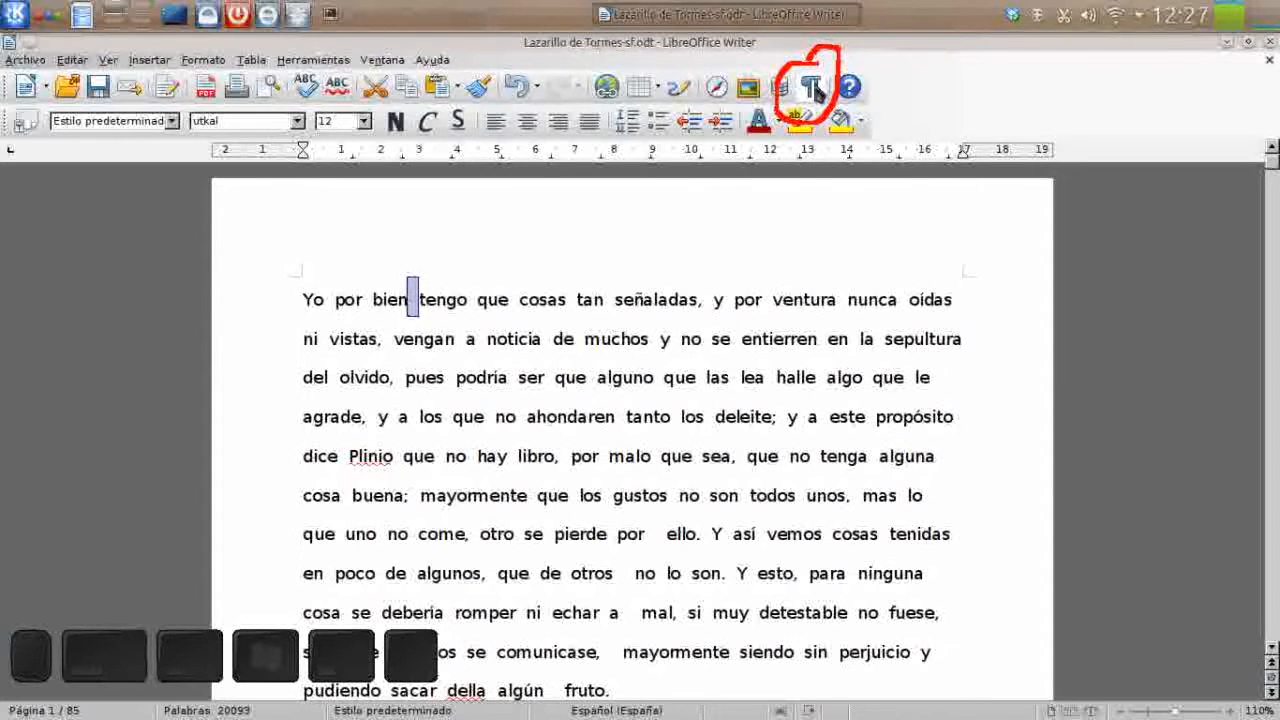
left_click(815, 92)
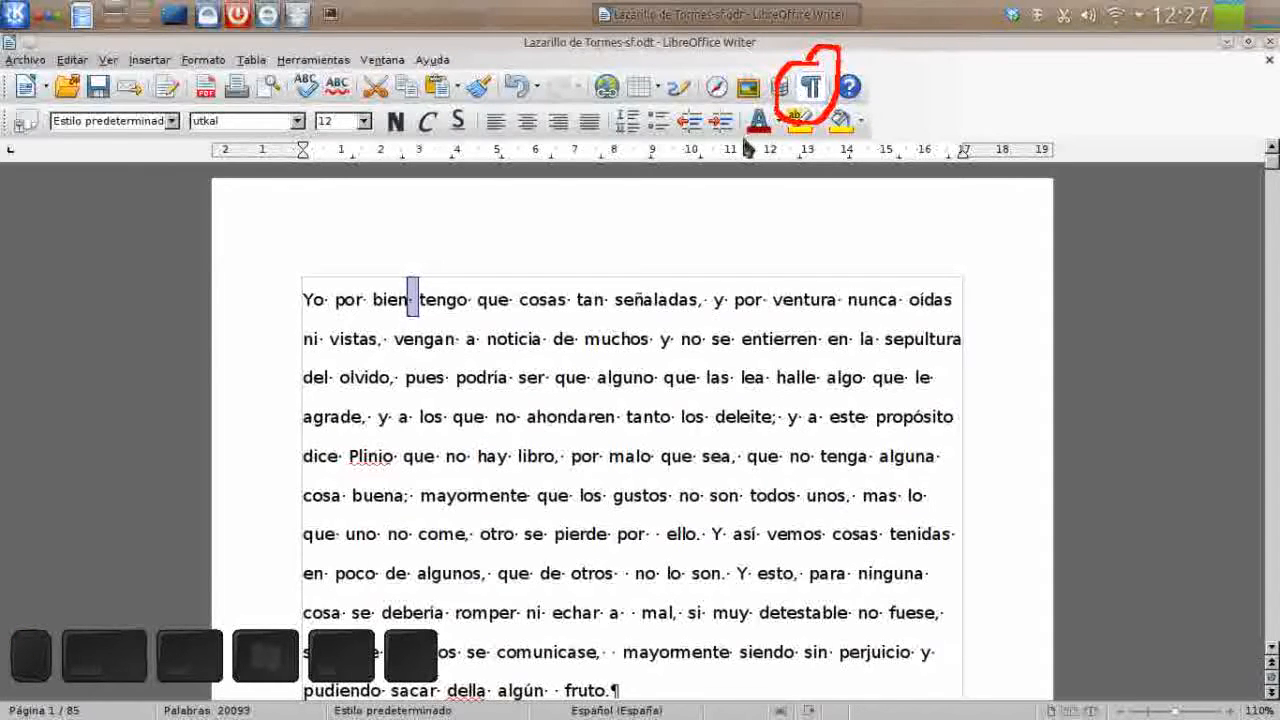
Step: Examine the double spaces after "comunicase," and "echar a" and the paragraph mark after "fruto." in the opening paragraph
left_click(622, 655)
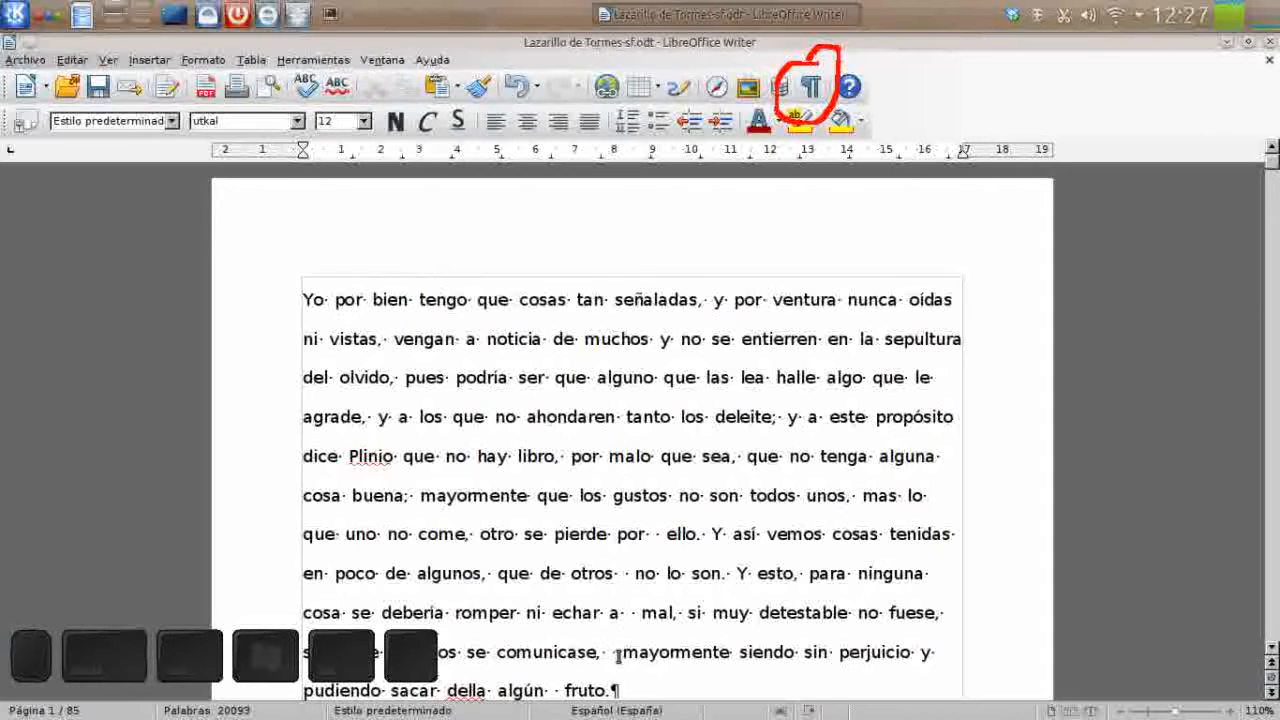
left_click_drag(600, 657, 599, 657)
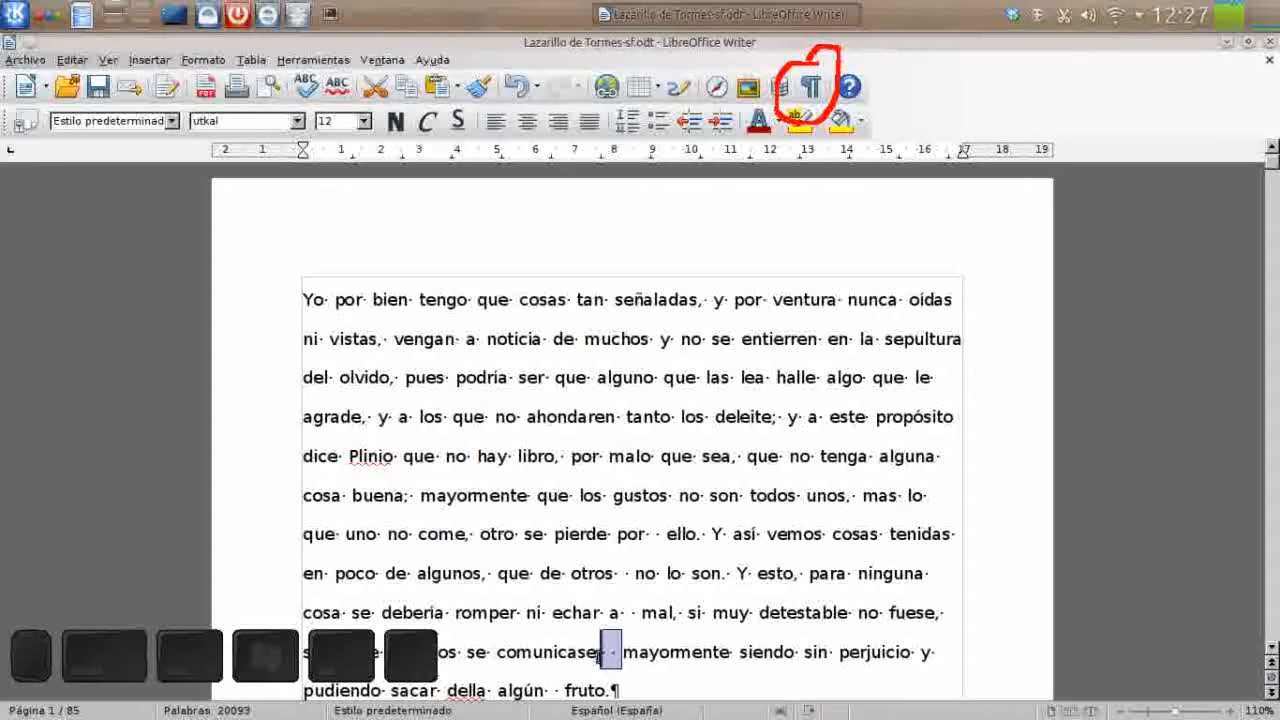
left_click_drag(641, 612, 620, 612)
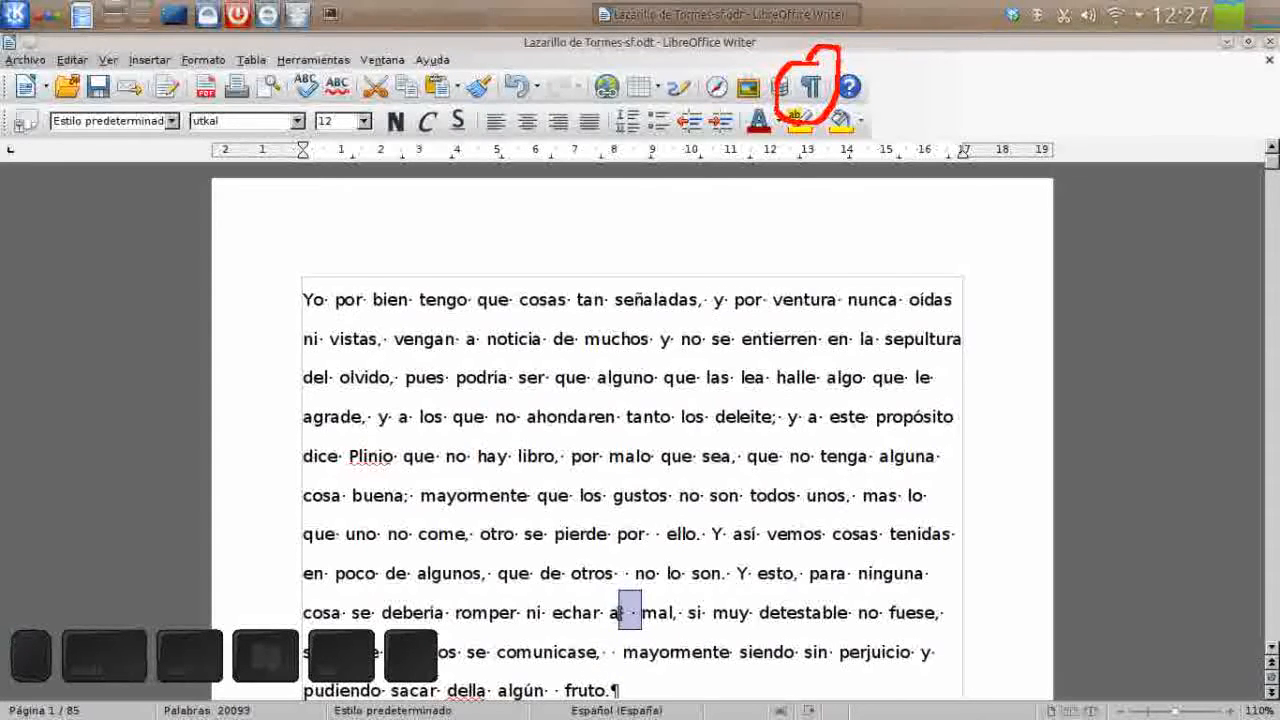
left_click(648, 689)
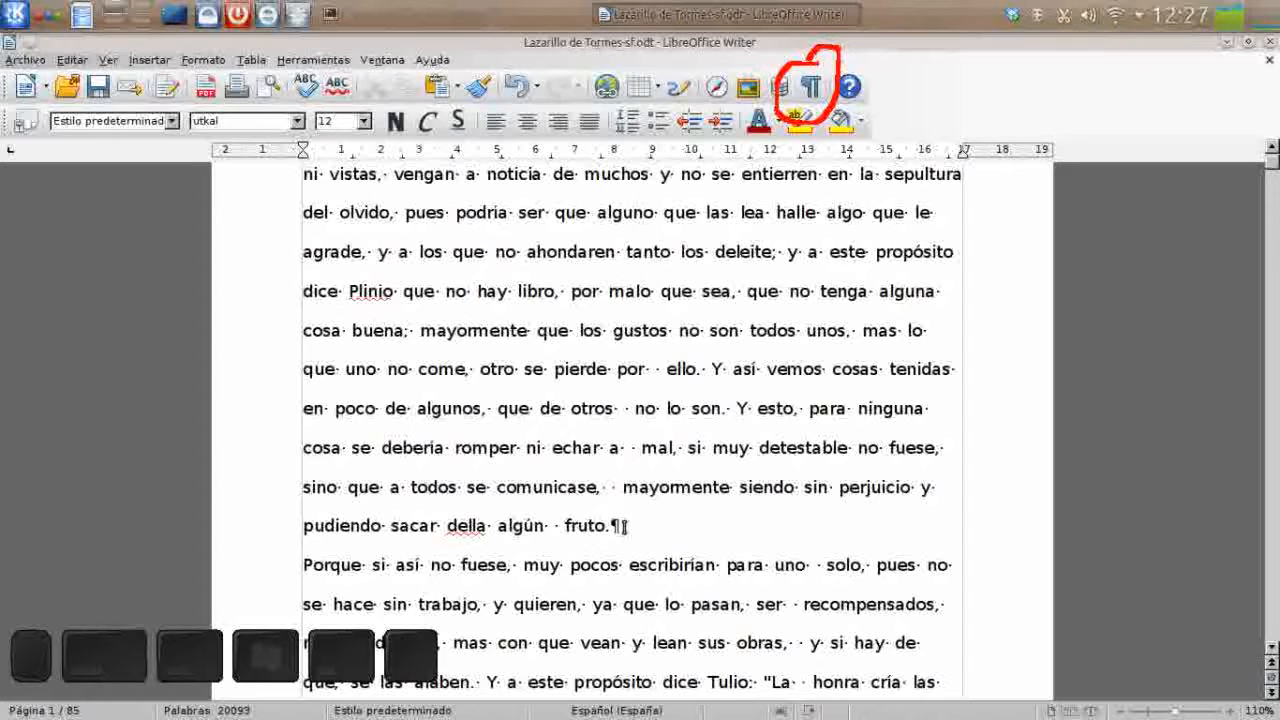
key("shift+super")
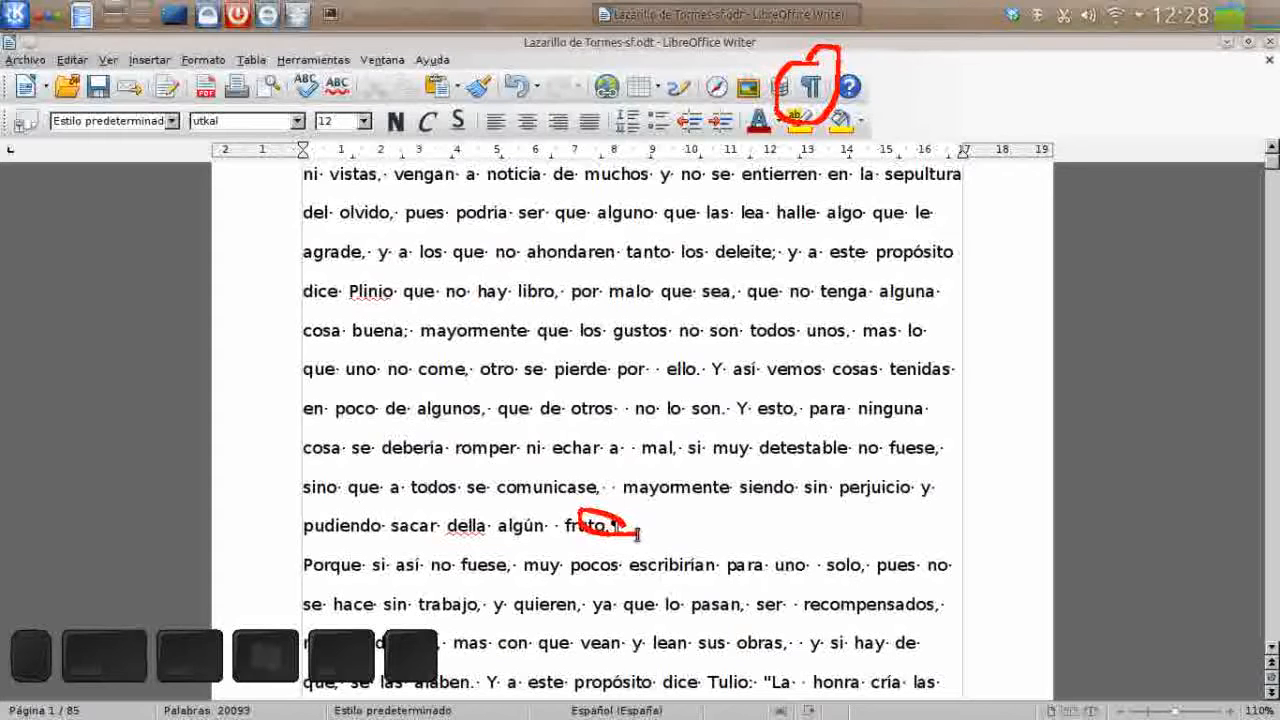
key("shift+super+F11")
Step: Indent the first line of the opening paragraph with several tabs before "Yo"
key("Up")
key("Up")
key("Up")
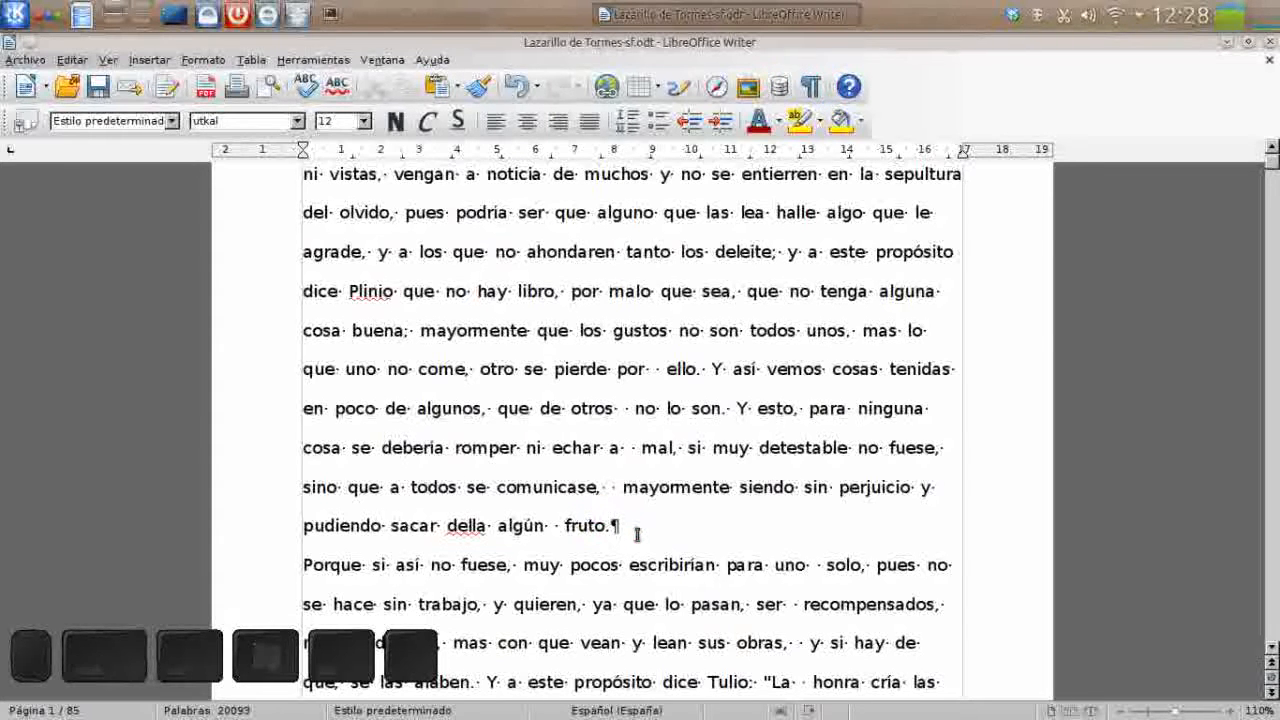
key("Up")
key("Up")
key("Up")
key("Up")
key("Up")
key("Up")
key("Up")
key("Left")
key("Left")
key("Left")
key("Left")
key("Left")
key("Left")
key("Left")
key("Left")
key("Left")
key("Left")
key("Left")
key("Left")
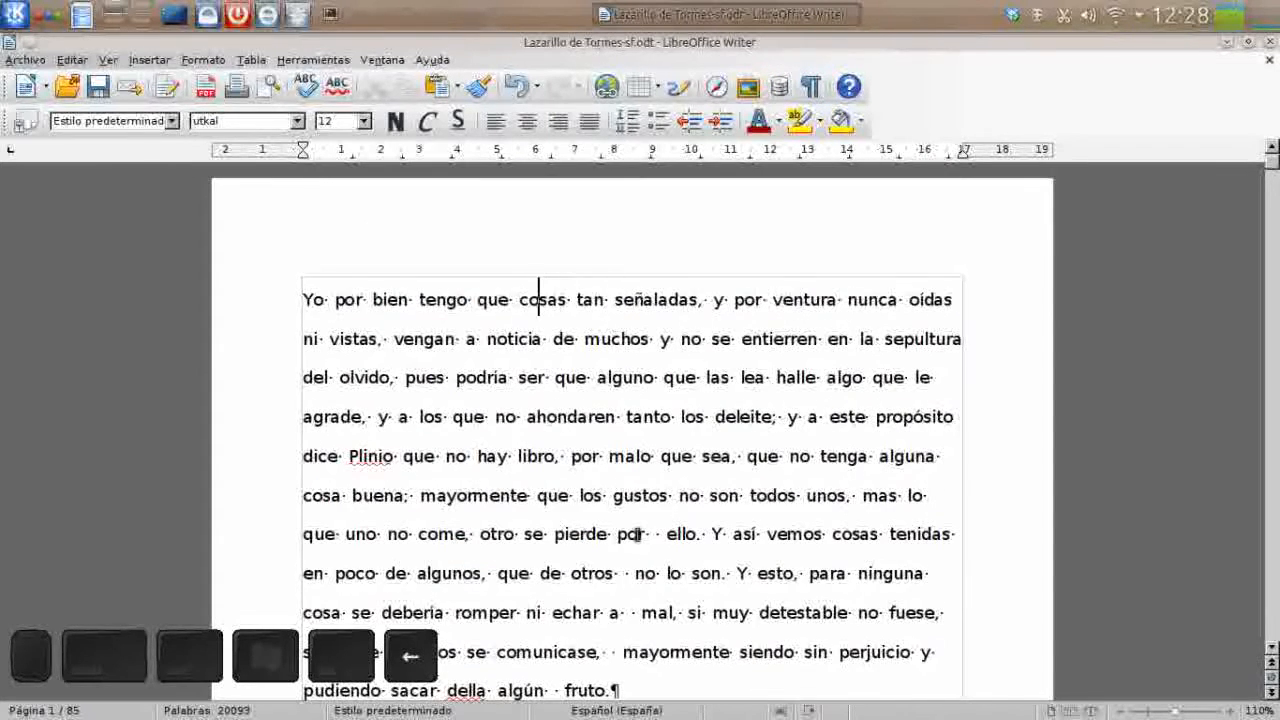
key("Left")
key("Left")
key("Left")
key("Left")
key("Left")
key("Left")
key("Left")
key("Left")
key("Left")
key("Left")
key("Left")
key("Tab")
key("Tab")
key("Tab")
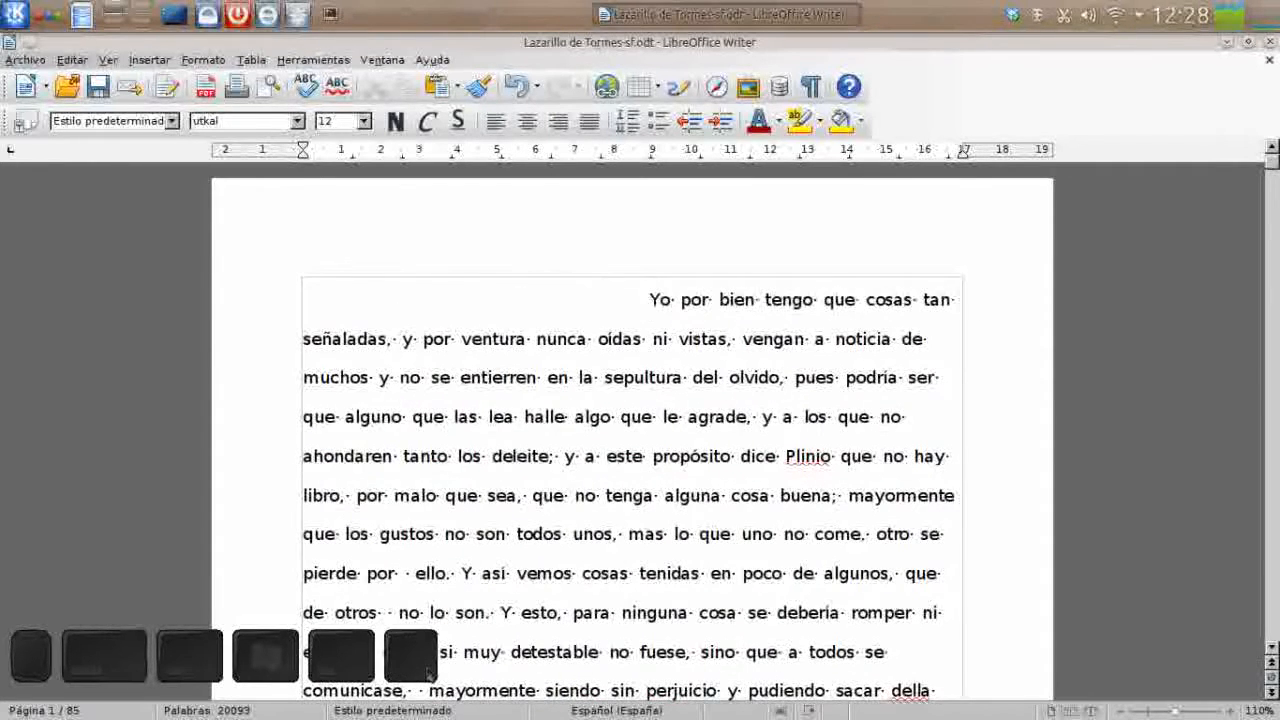
Step: Check the indented line with nonprinting characters hidden and shown, and delete all the tabs before "Yo"
left_click(812, 90)
left_click(812, 90)
key("BackSpace")
key("BackSpace")
key("BackSpace")
key("BackSpace")
key("BackSpace")
key("BackSpace")
key("BackSpace")
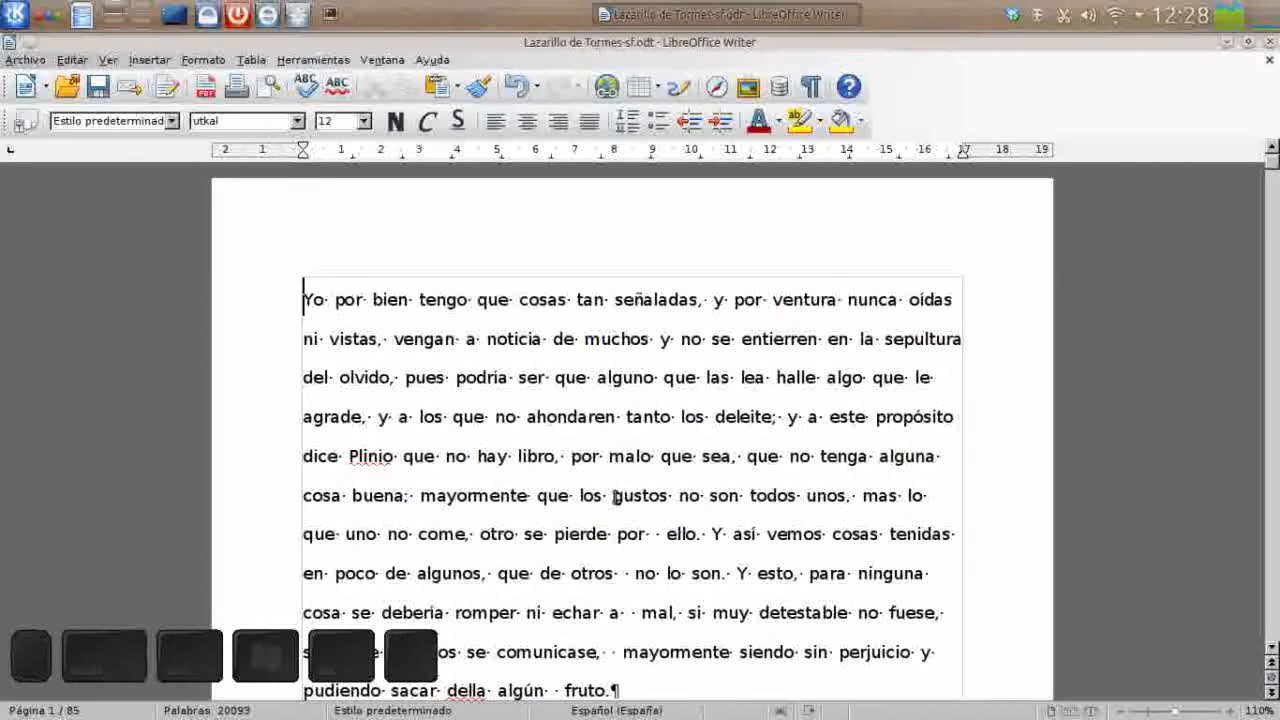
Step: Try a tab before "gustos", remove it, and switch the nonprinting characters off and on again
left_click(613, 495)
key("Tab")
key("BackSpace")
left_click(812, 88)
left_click(812, 88)
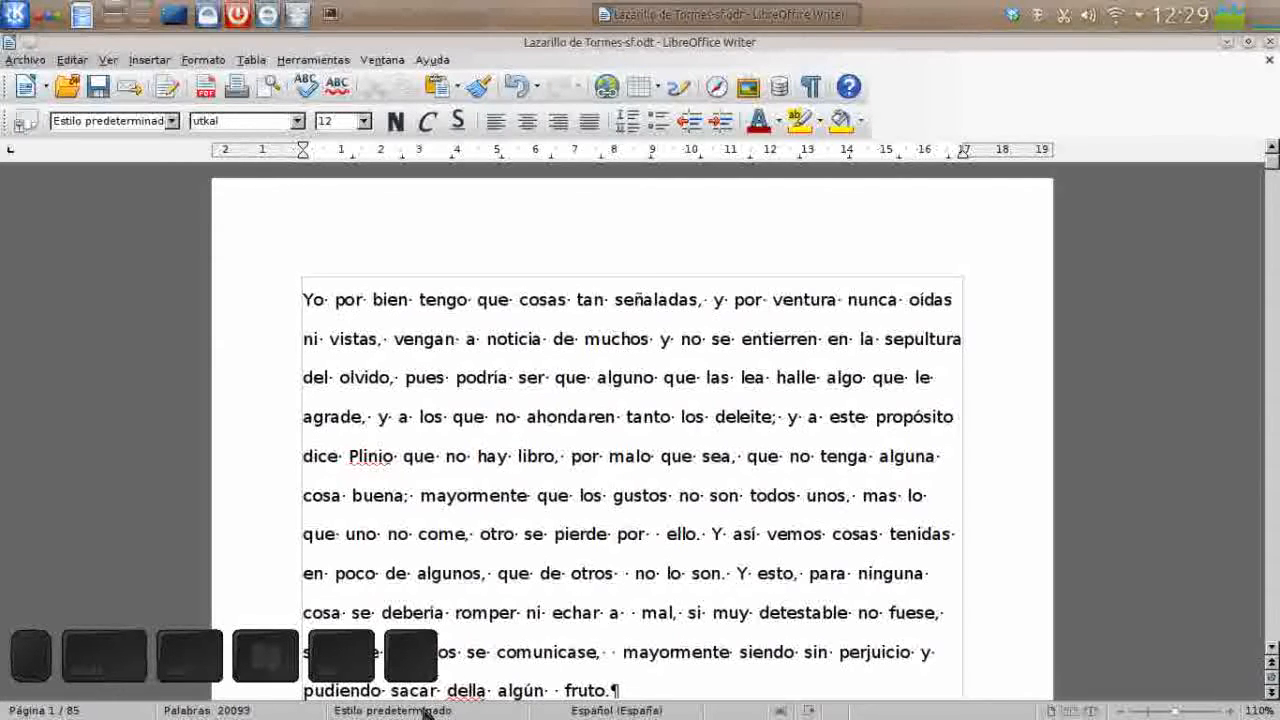
Step: Open the Navigator to view the document's object categories and close it again
left_click(632, 377)
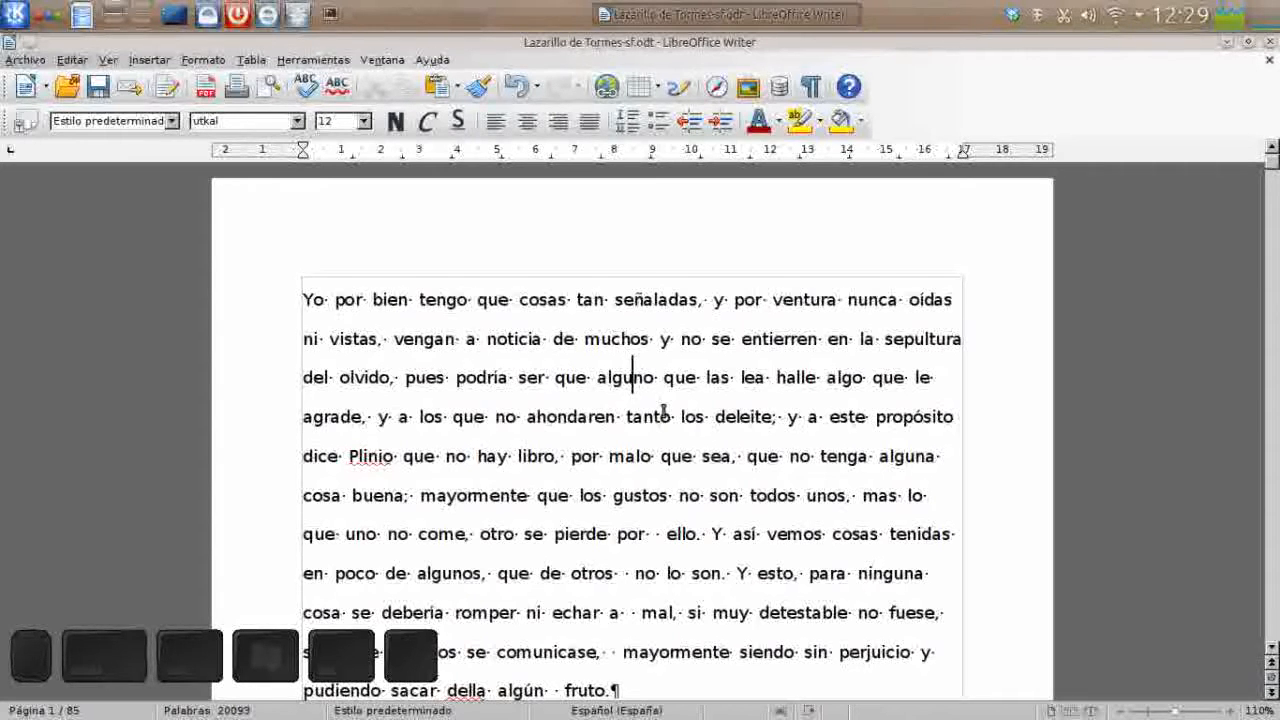
left_click(719, 88)
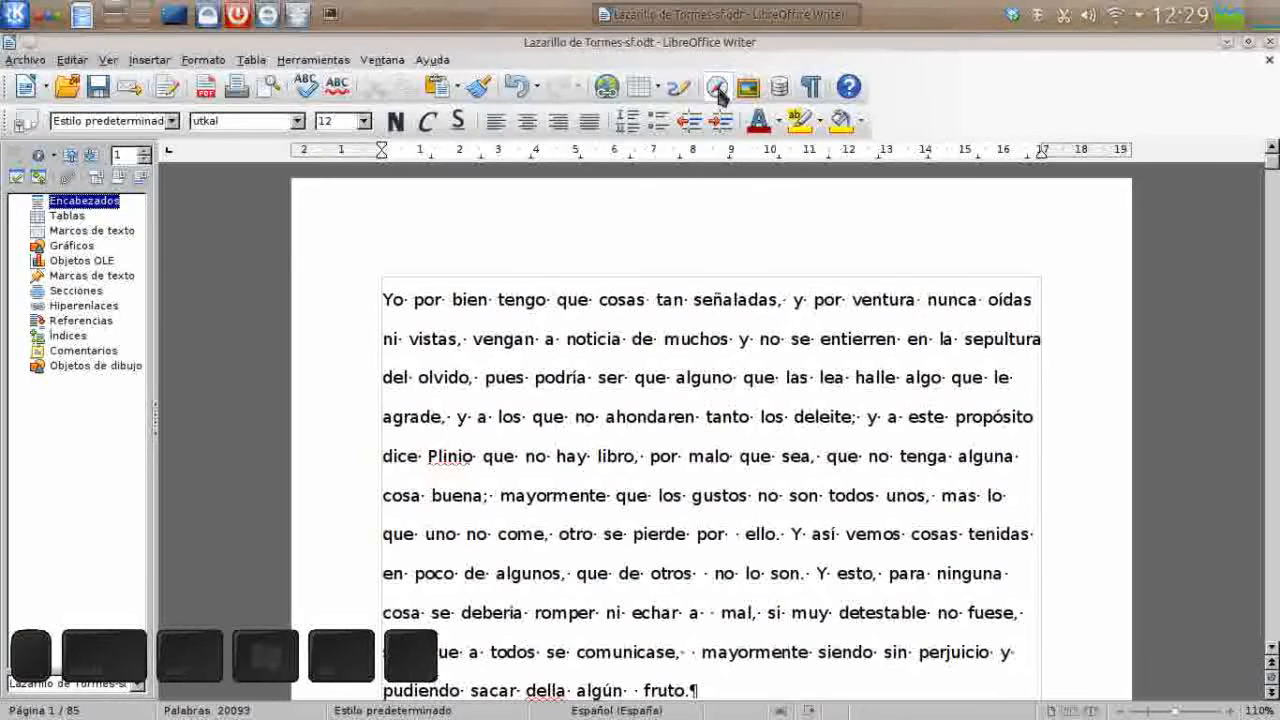
left_click(719, 88)
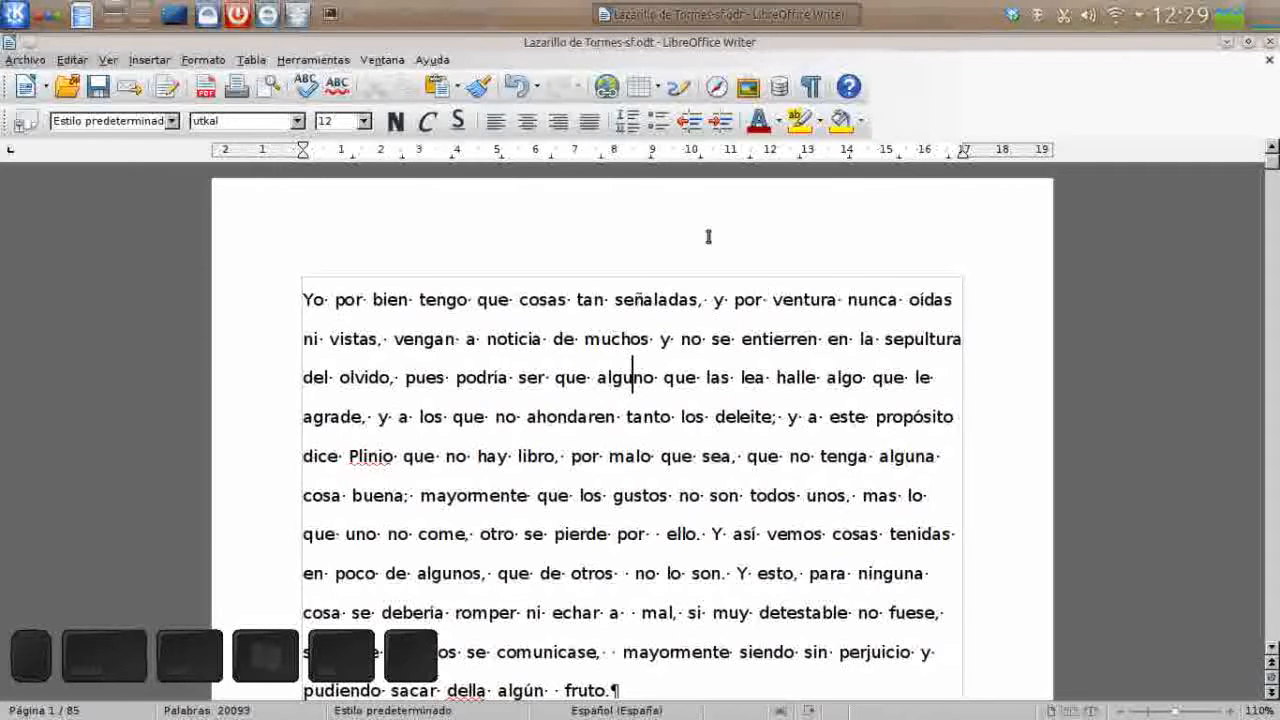
Step: Open the Styles and Formatting window, dock it at the right edge and widen it so full style names fit
key("F11")
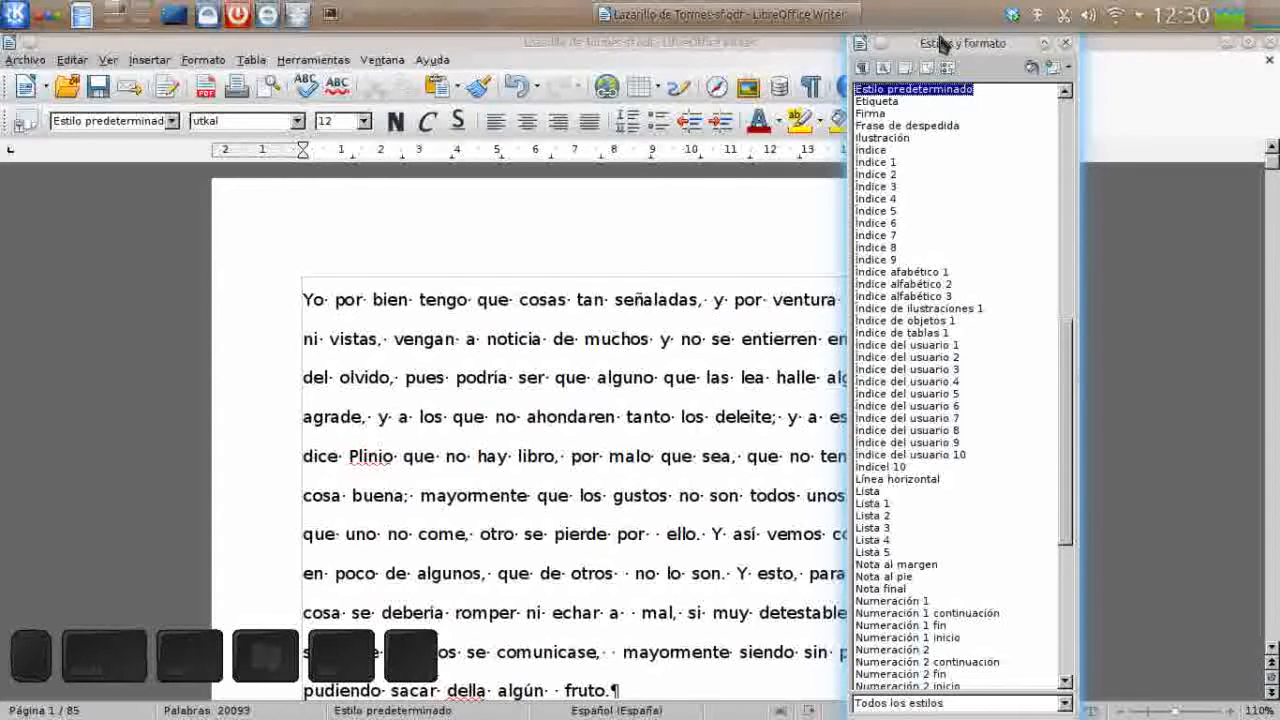
left_click_drag(940, 43, 1267, 366)
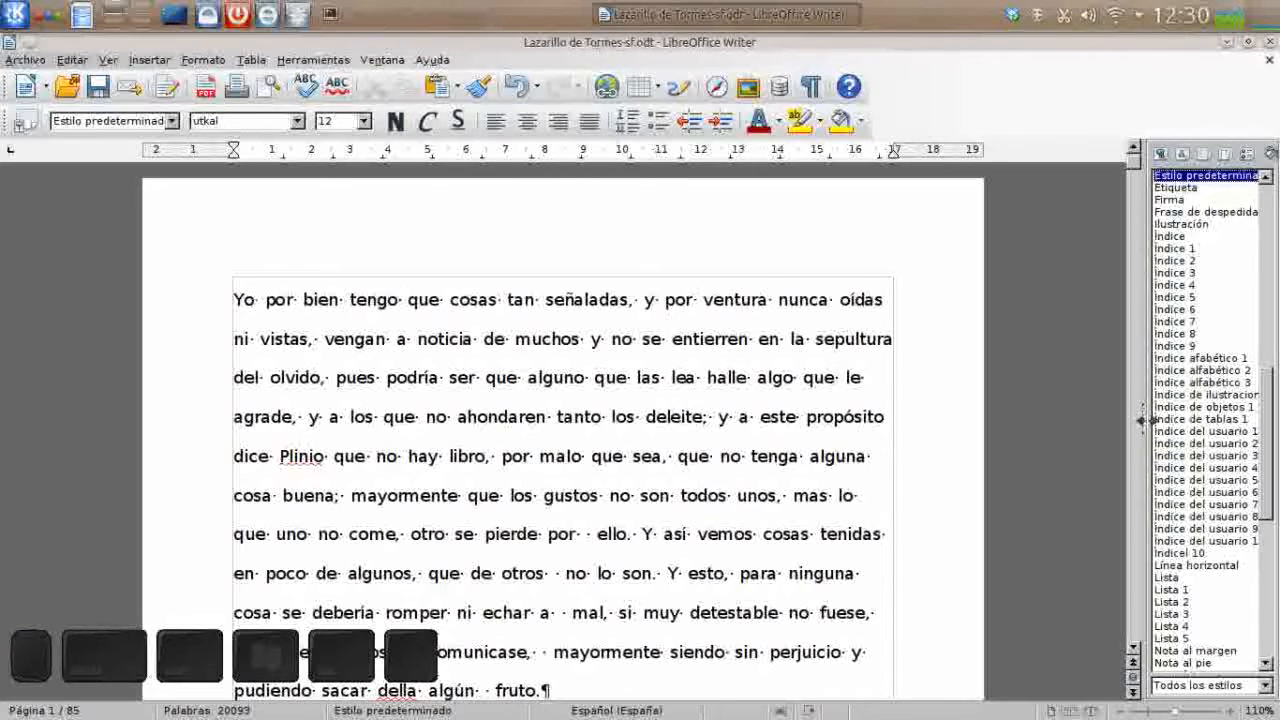
left_click_drag(1143, 421, 1022, 416)
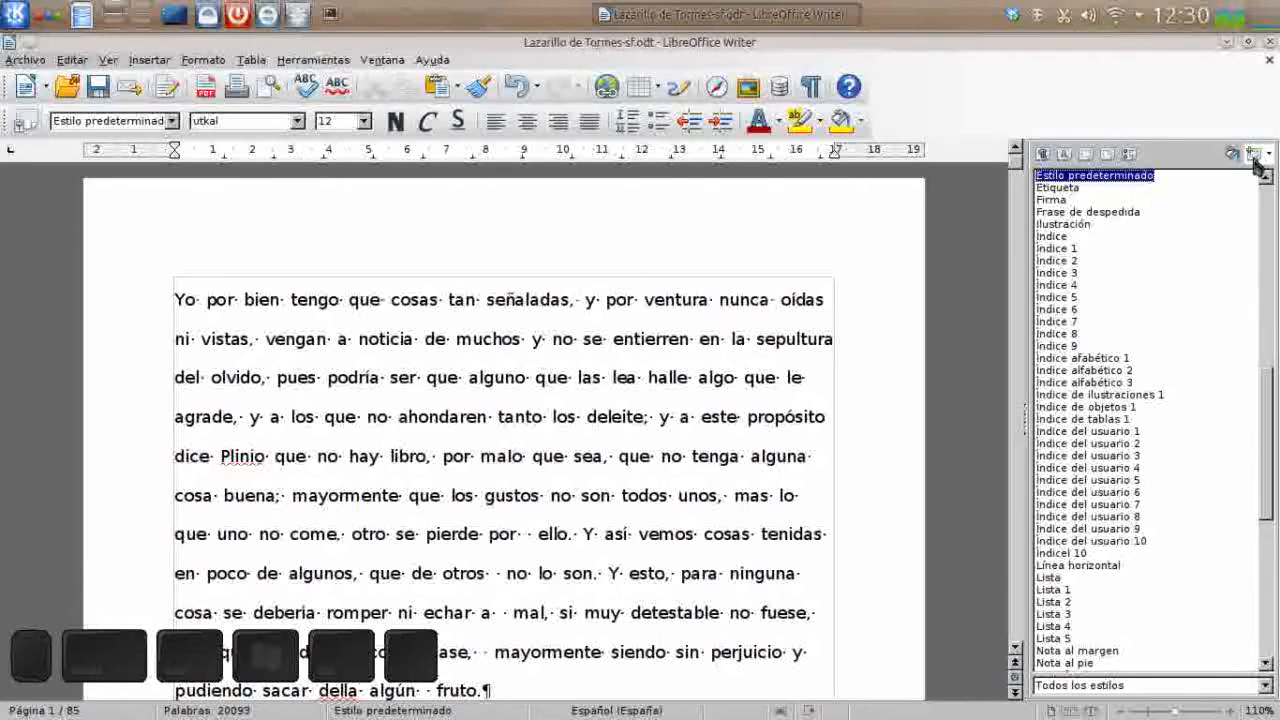
Step: Filter the paragraph style list to show the Automático group
left_click(1266, 688)
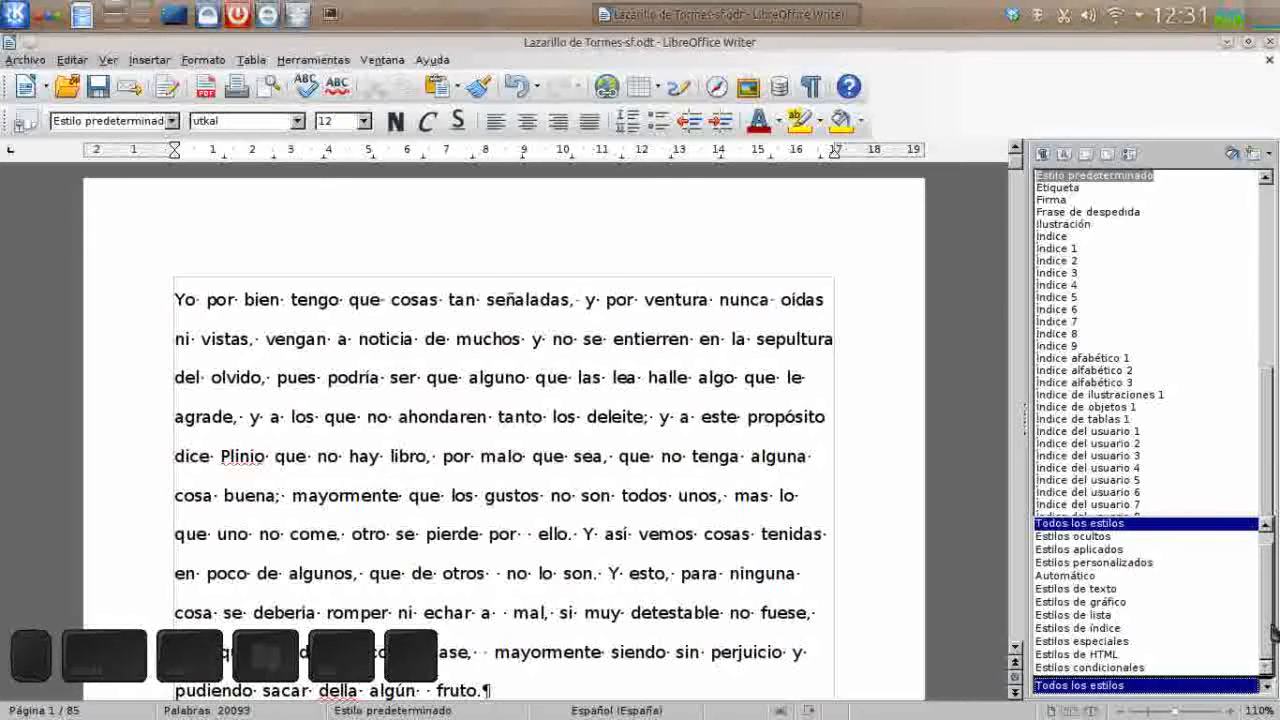
scroll(1269, 605, "up", 1)
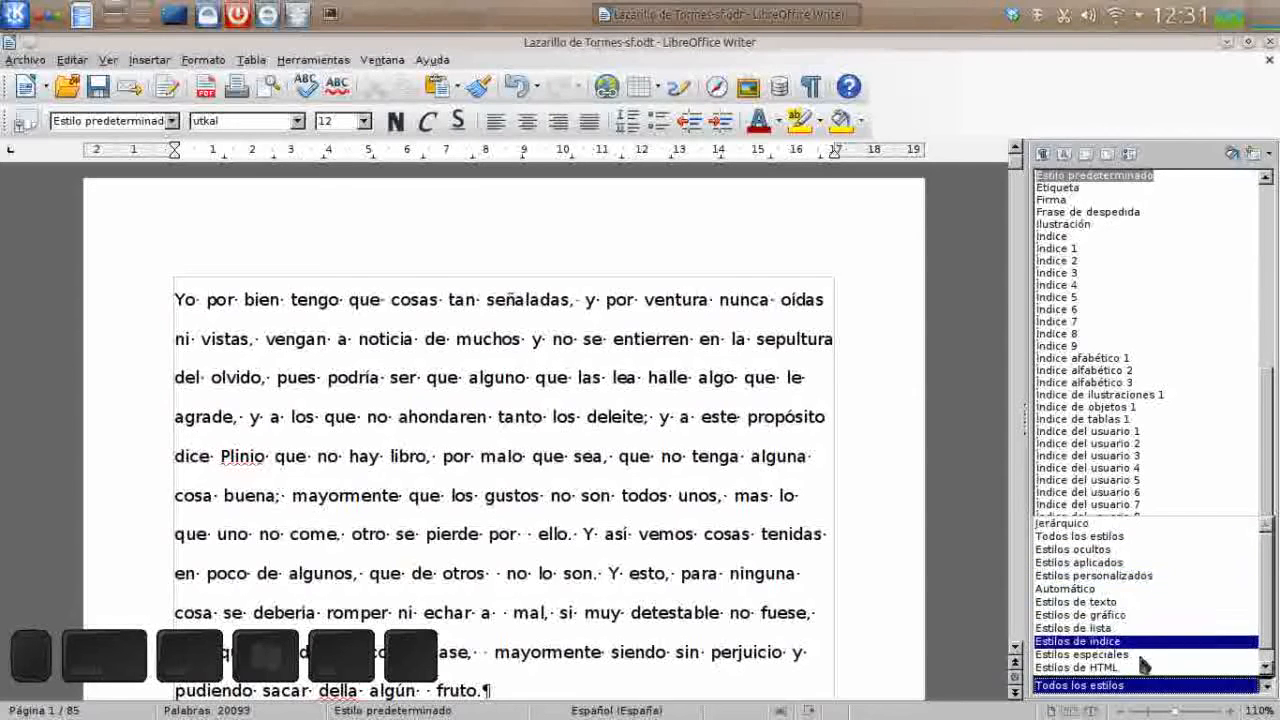
left_click(1130, 592)
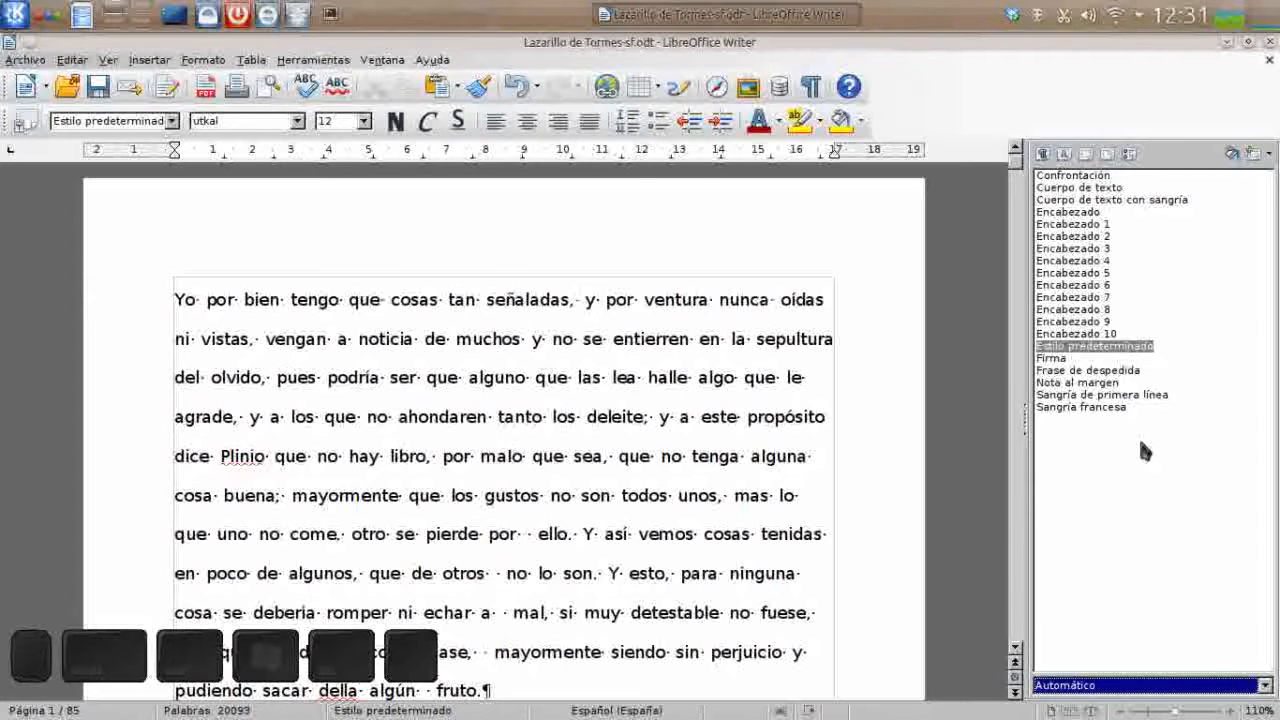
Step: Look through the first pages of the document to examine the style applied to its text, and return to the beginning
left_click(545, 358)
scroll(545, 358, "down", 15)
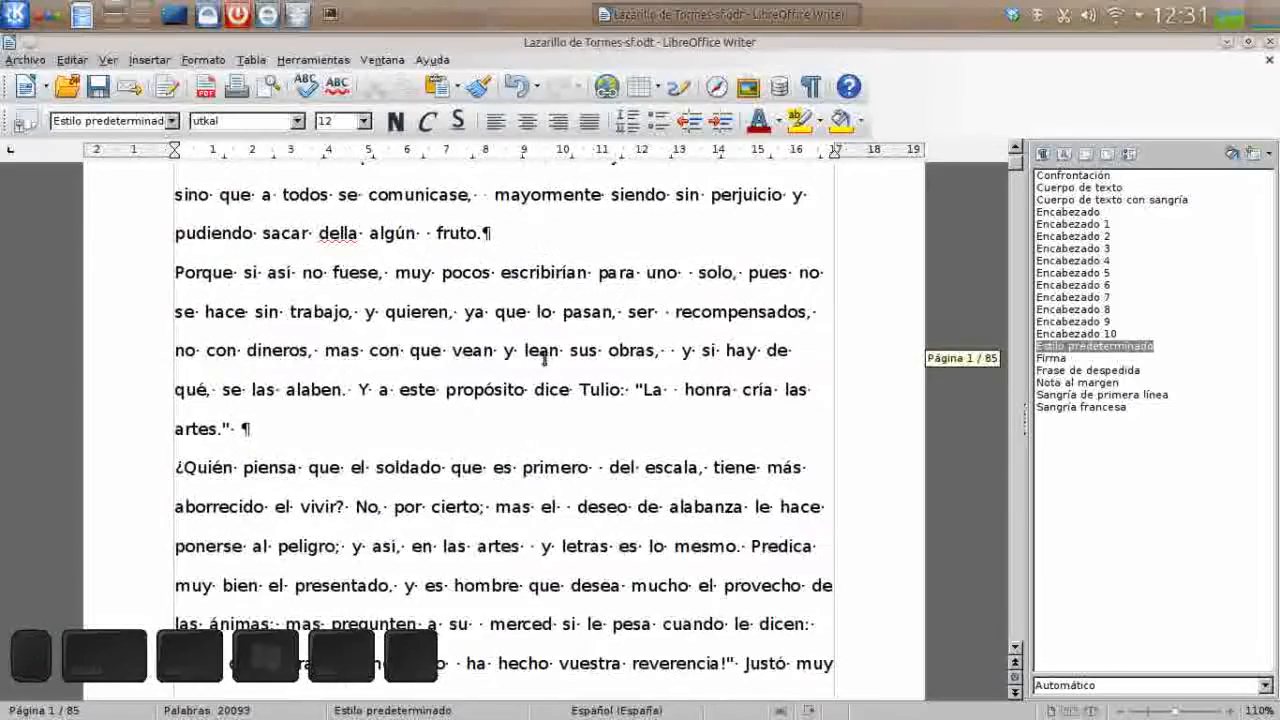
scroll(545, 358, "down", 10)
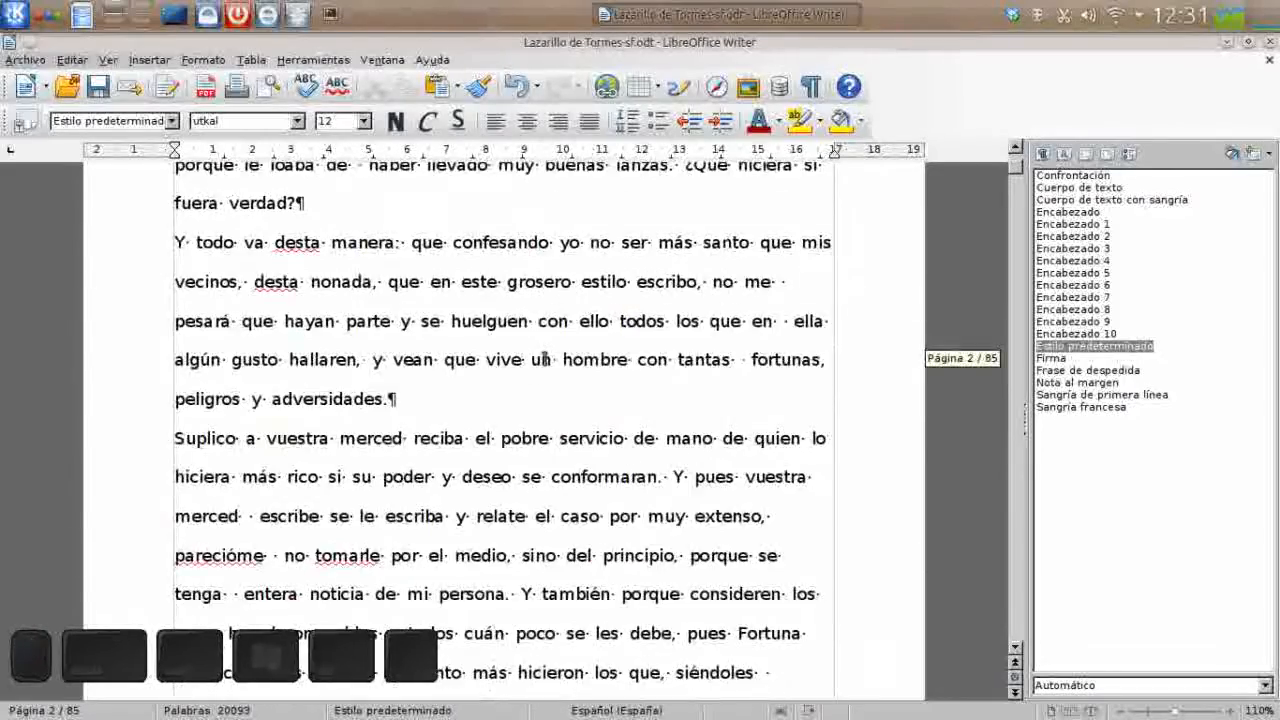
scroll(545, 358, "down", 12)
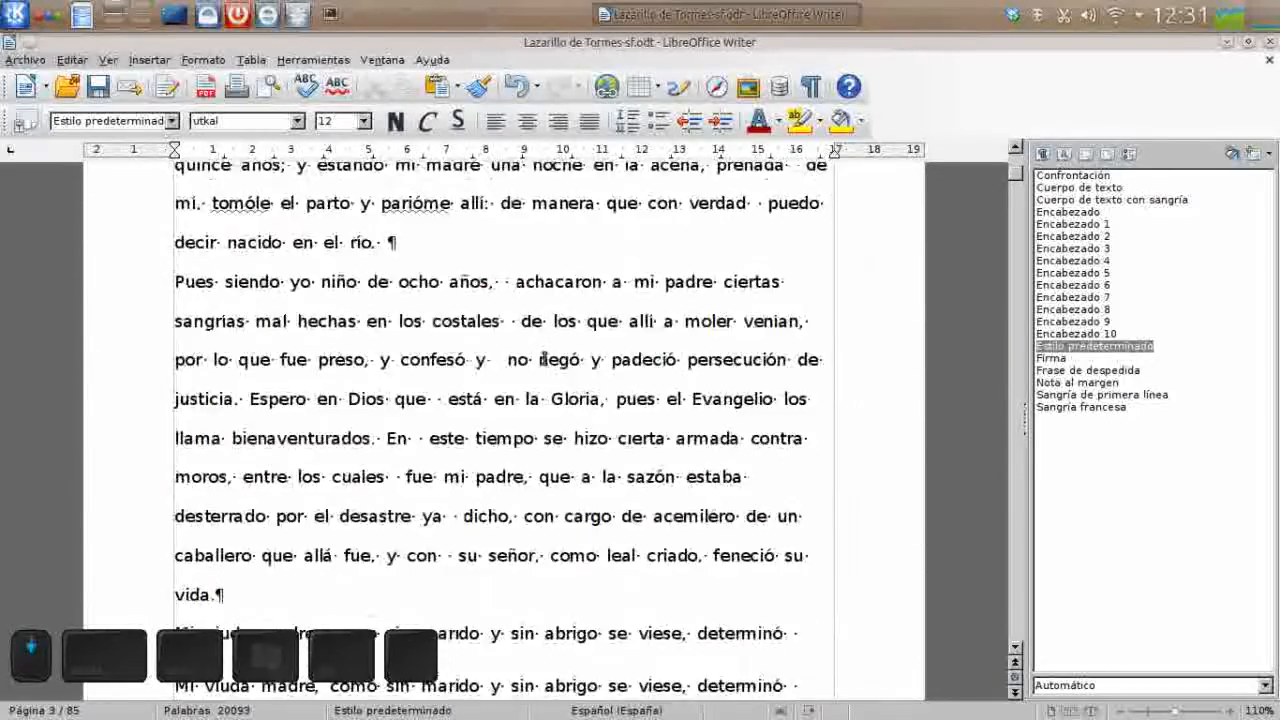
scroll(545, 358, "down", 15)
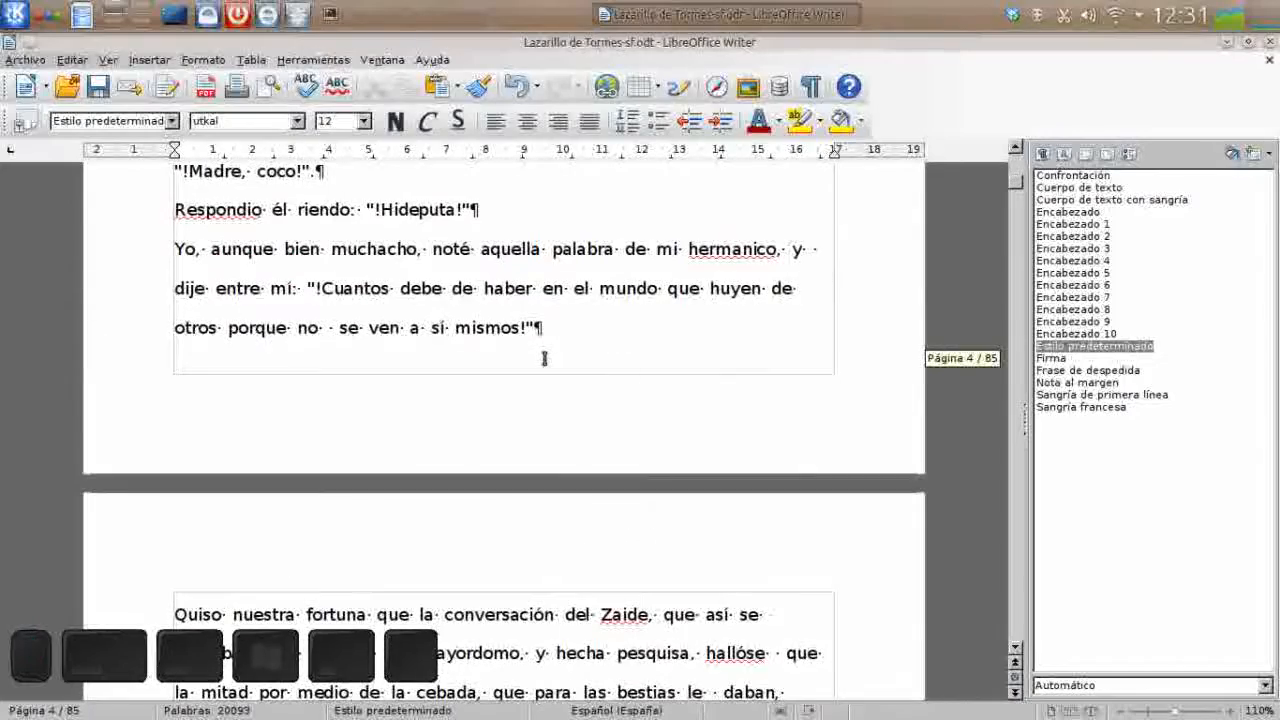
scroll(545, 358, "up", 15)
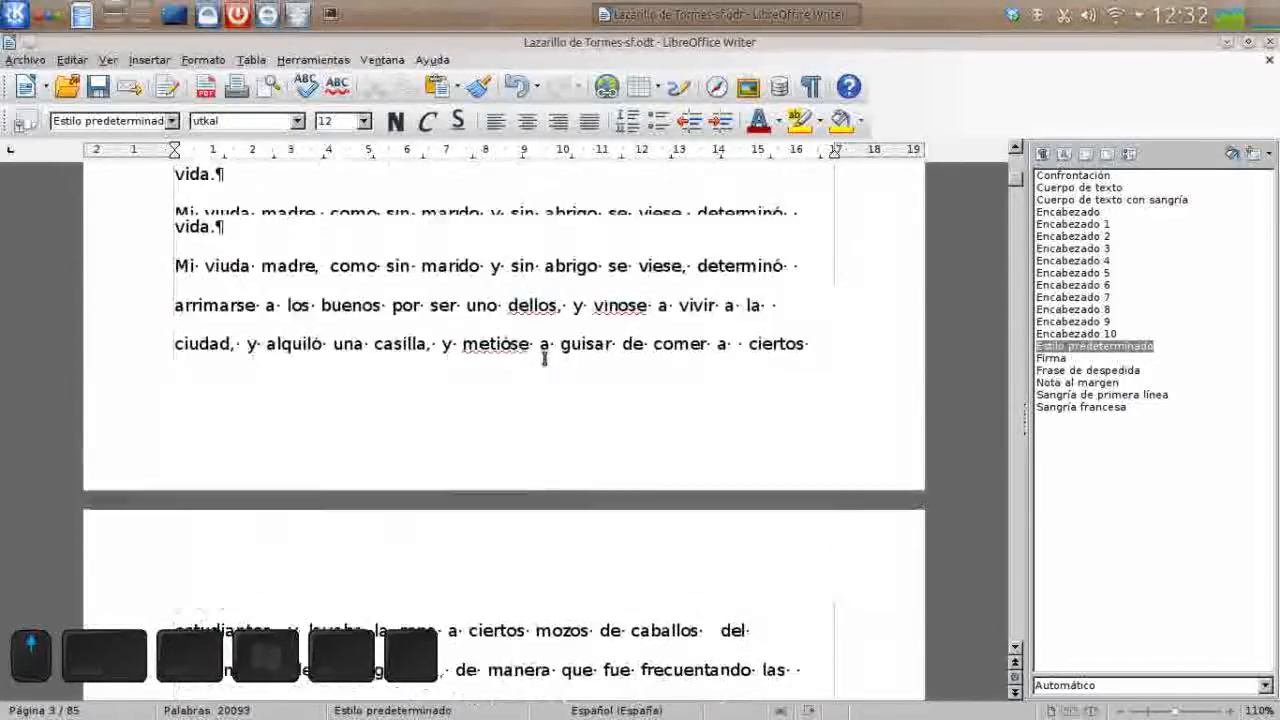
scroll(545, 358, "up", 20)
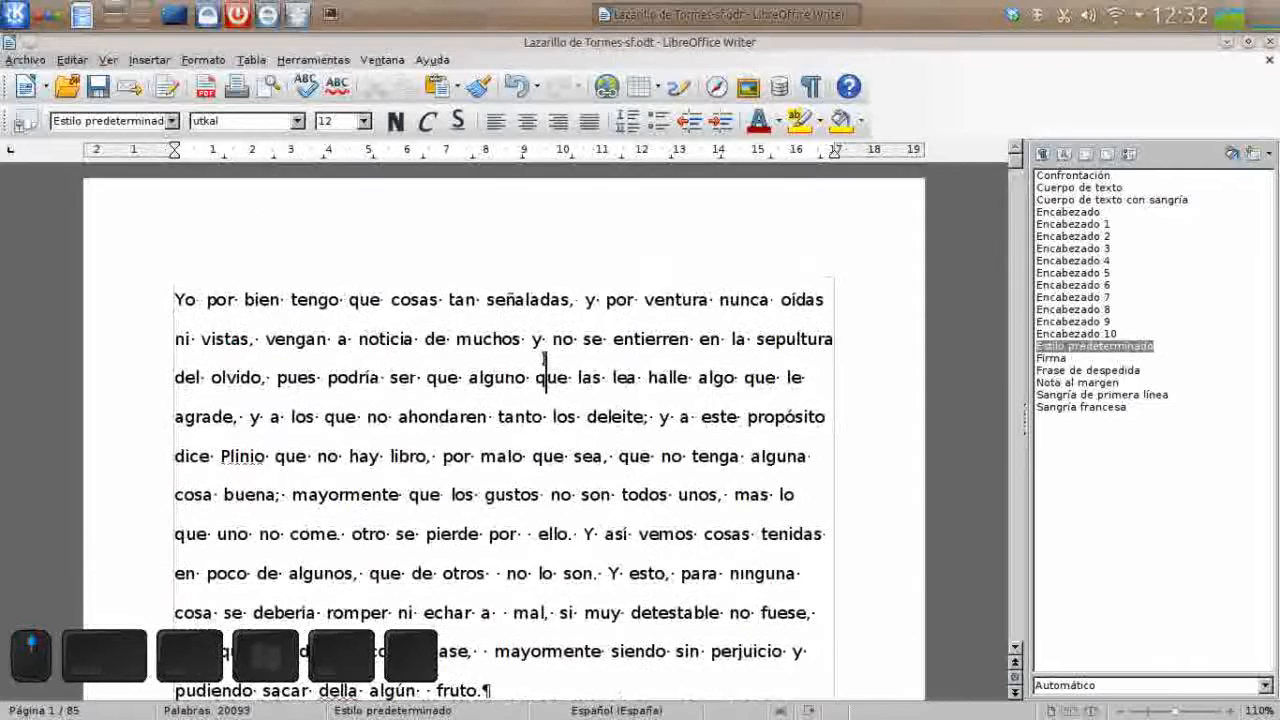
Step: Zoom the document out to about 20% and lay out multiple pages side by side
left_click(296, 346)
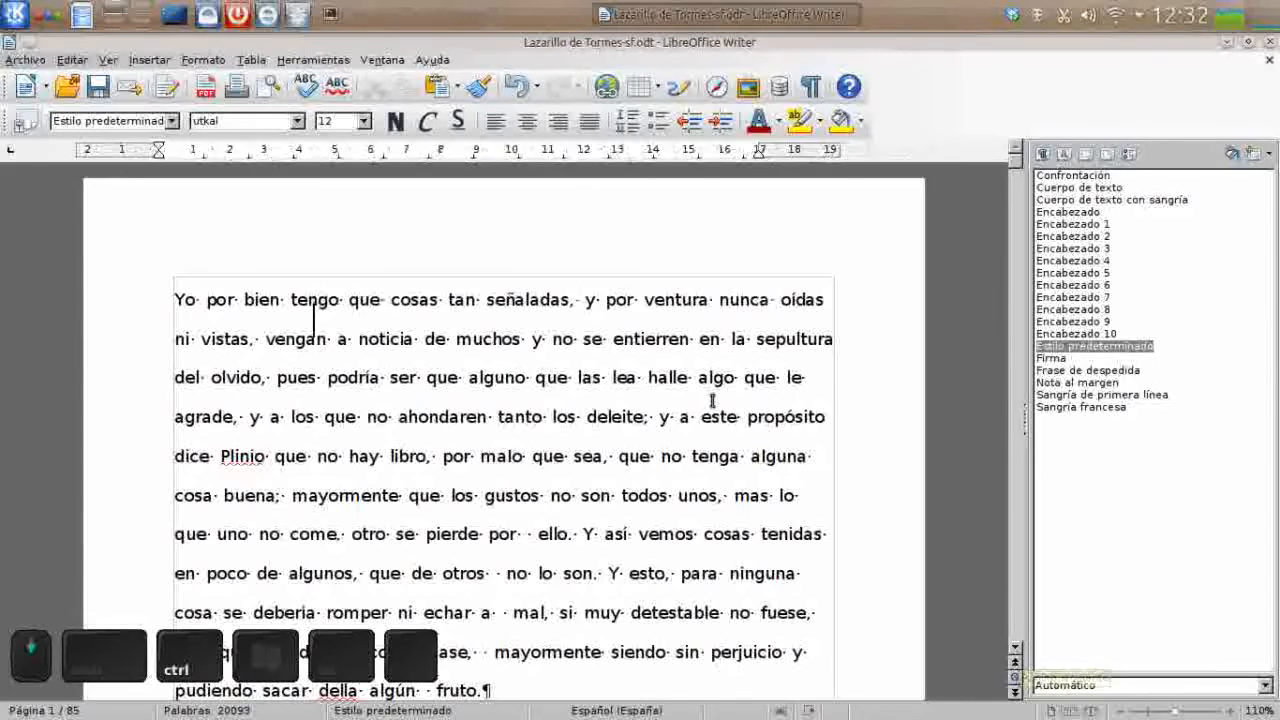
scroll(712, 401, "down", 3, "ctrl")
scroll(712, 401, "down", 5, "ctrl")
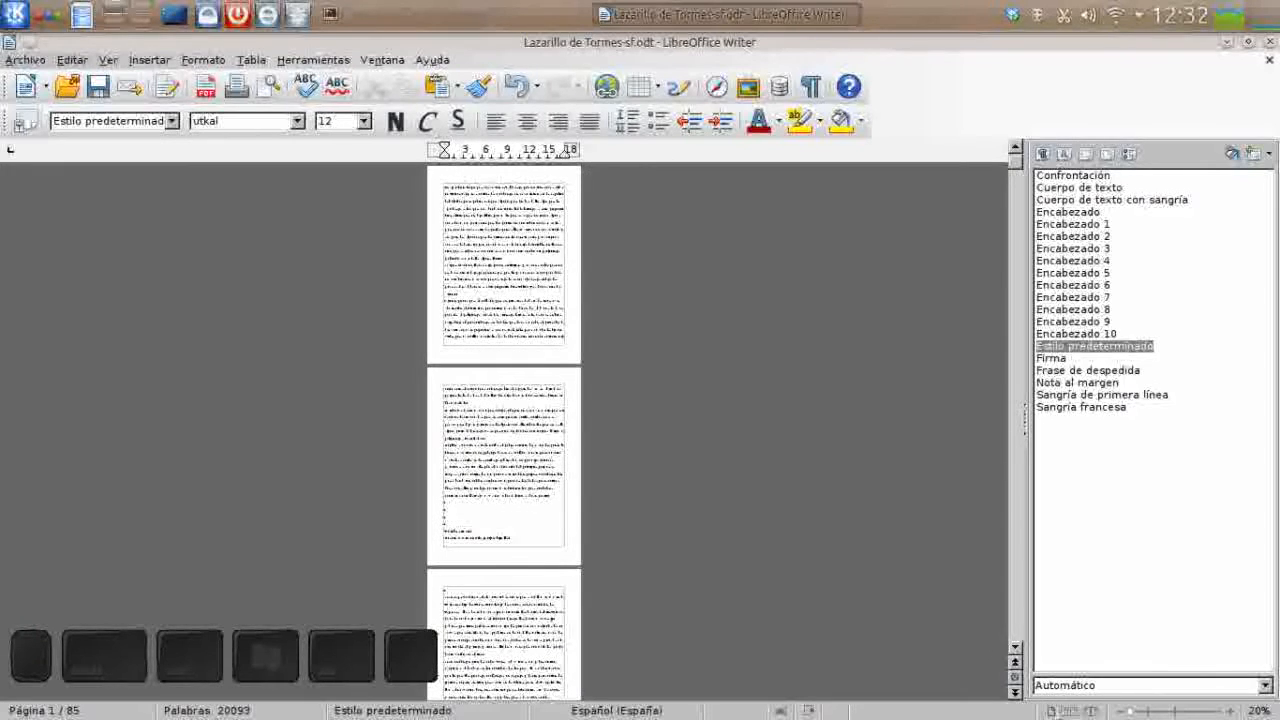
left_click(1068, 711)
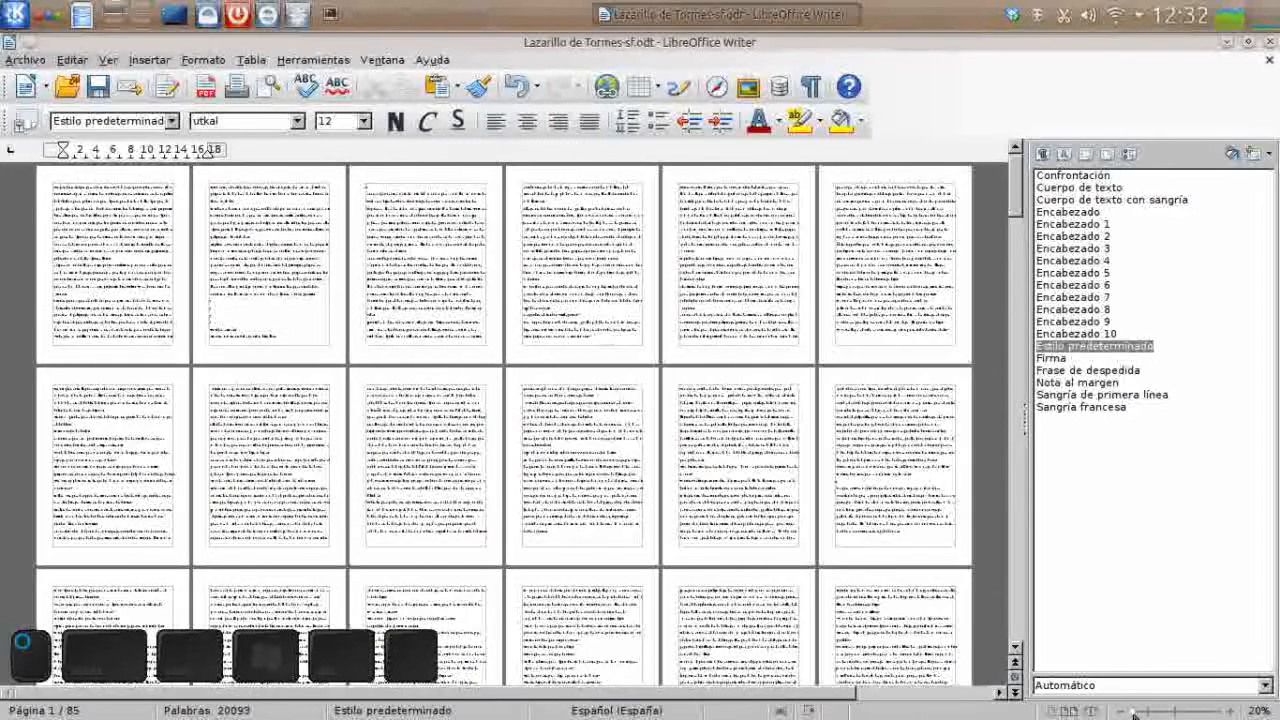
left_click(1131, 712)
left_click(567, 360)
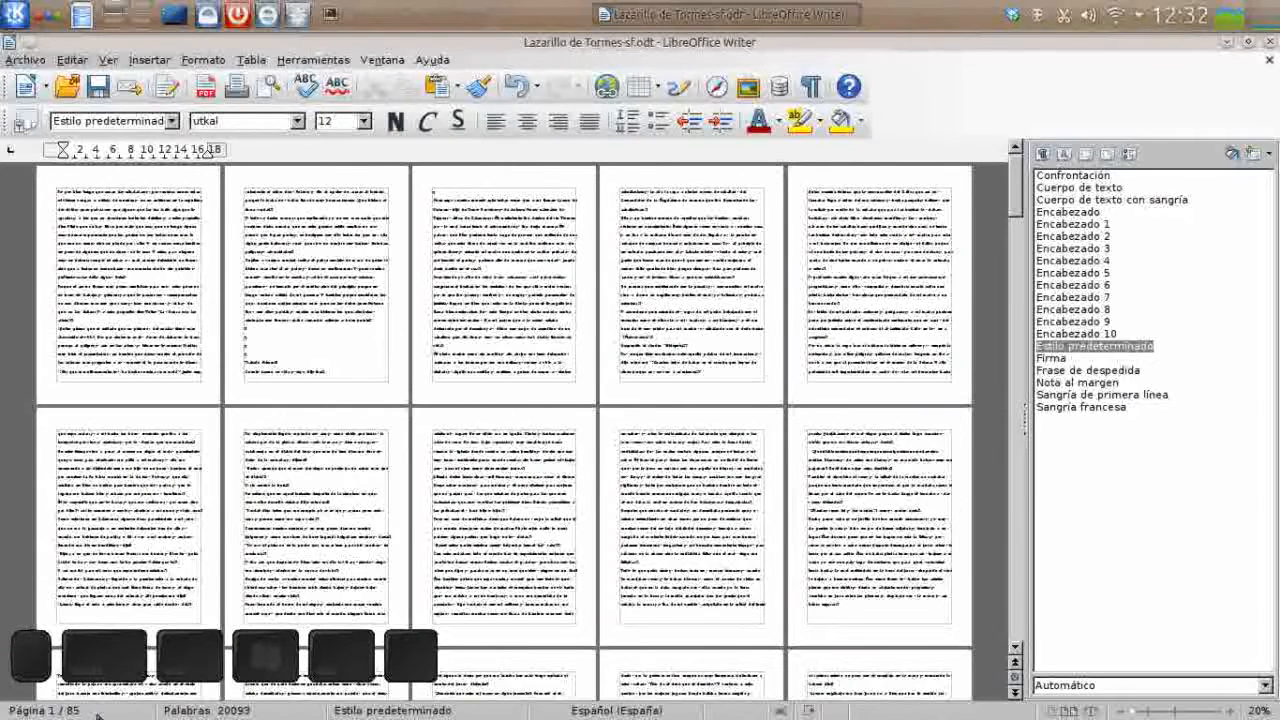
key("shift+super")
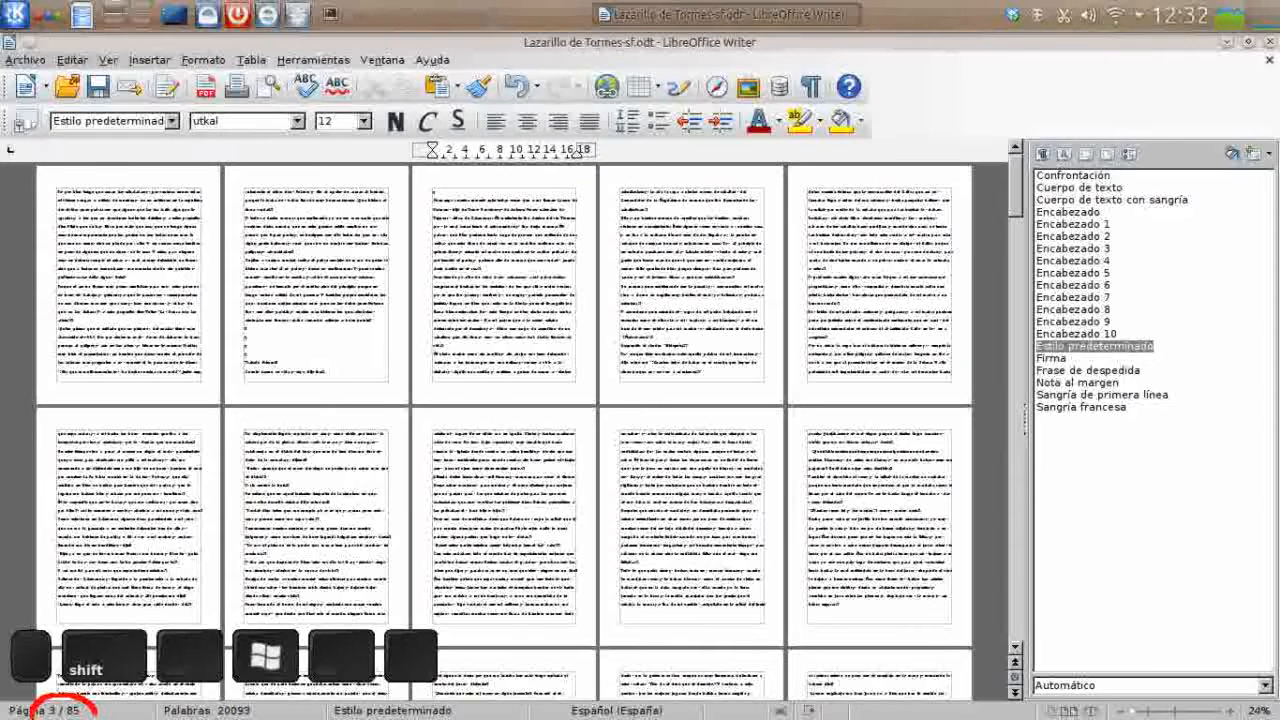
key("shift+super+F11")
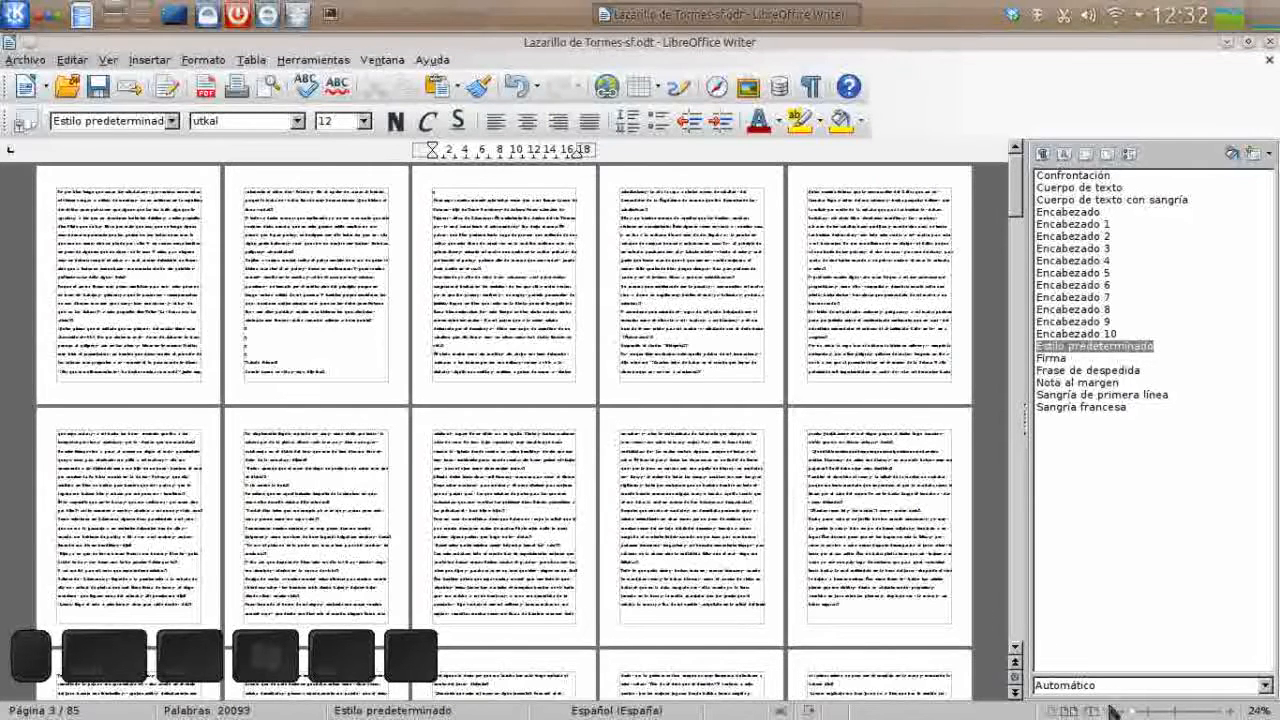
Step: Zoom the document in to 100% and return to the beginning of the text
left_click_drag(1129, 712, 1177, 713)
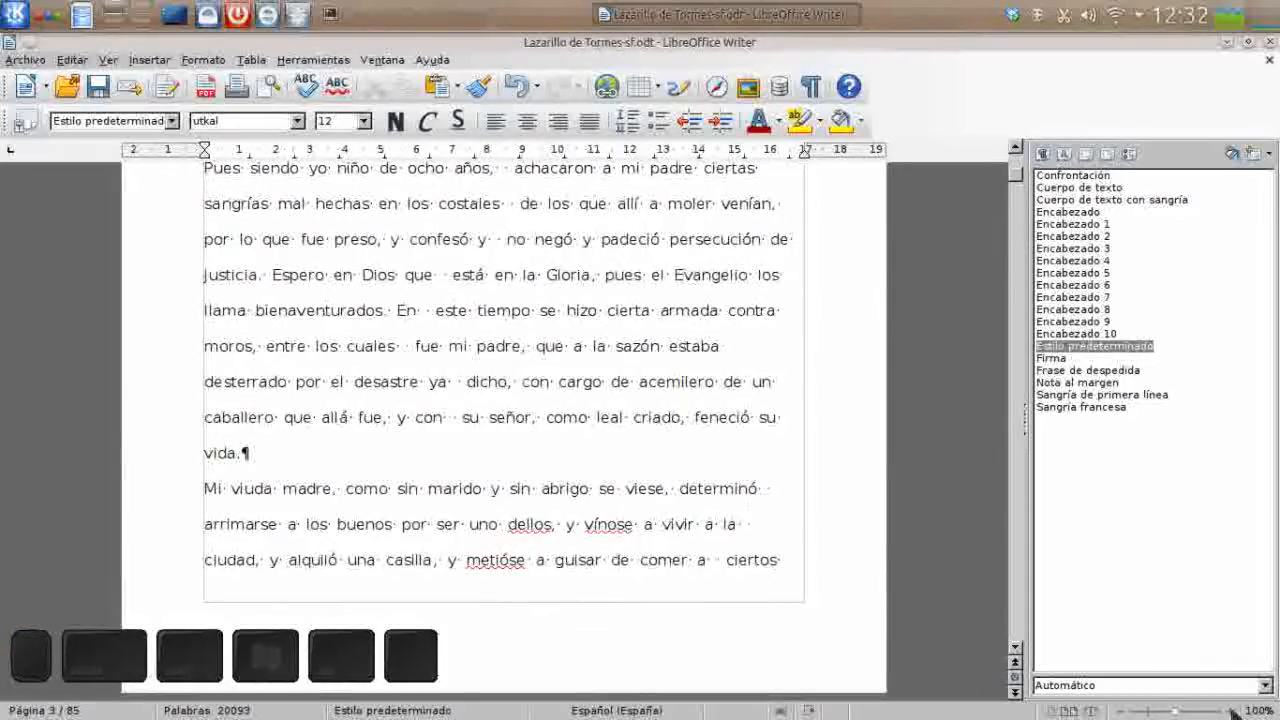
scroll(515, 293, "up", 10)
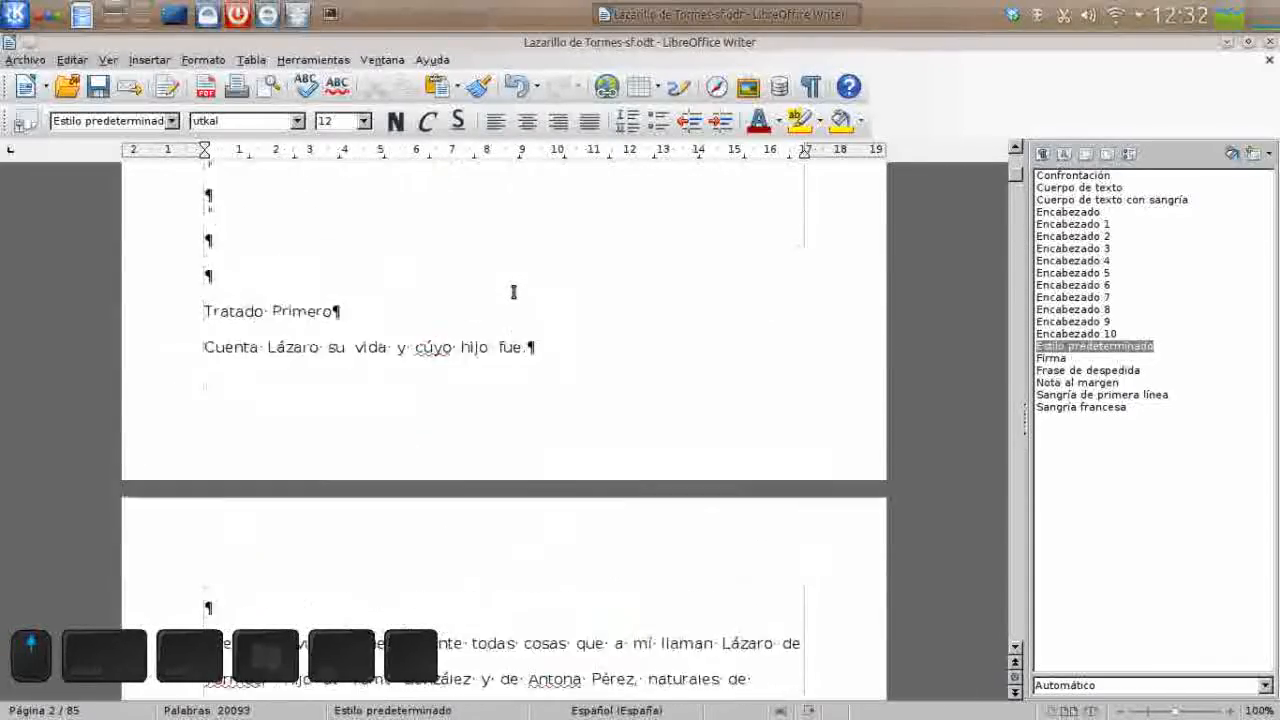
scroll(512, 291, "up", 15)
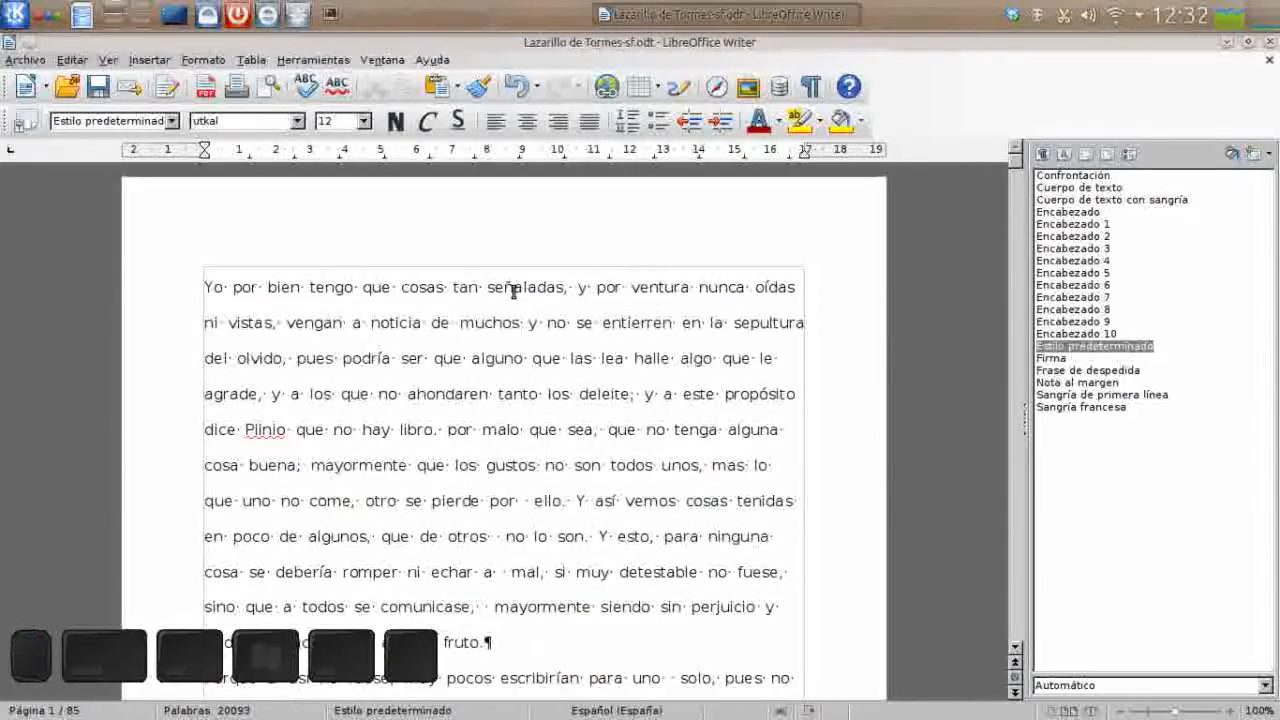
Step: Check which paragraph style, font and size are applied to the opening paragraph
left_click(394, 290)
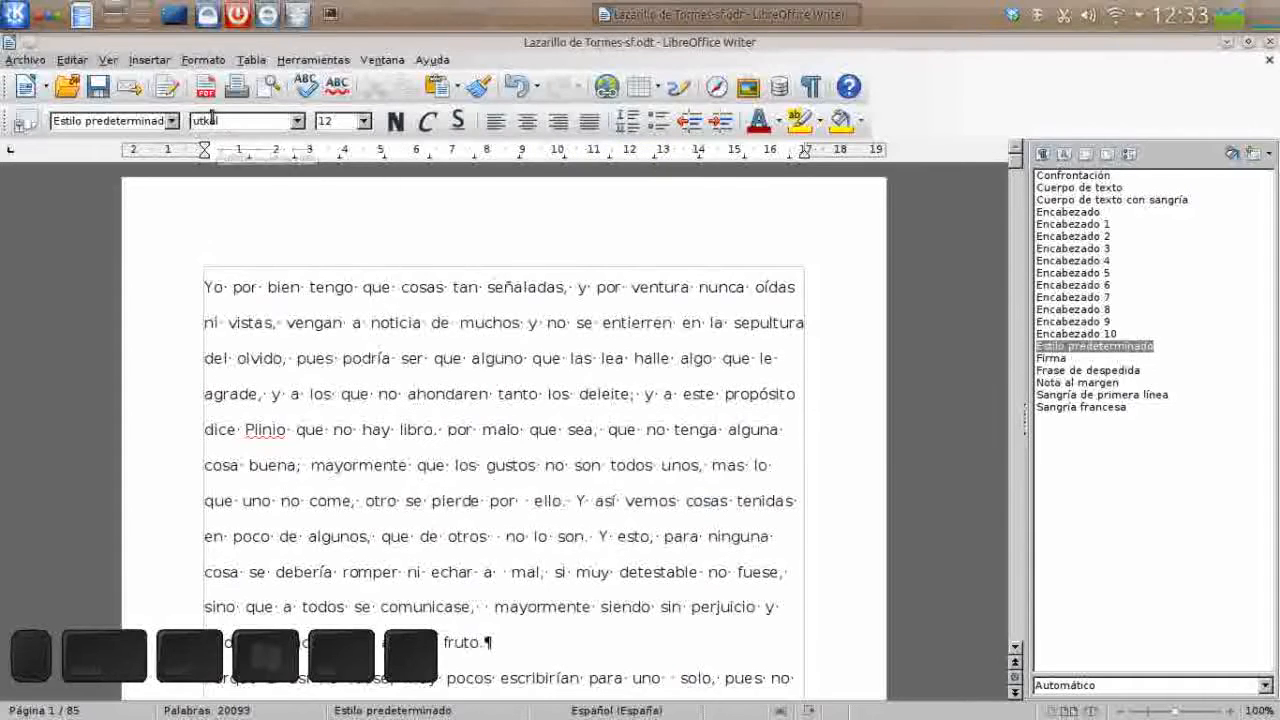
left_click(422, 289)
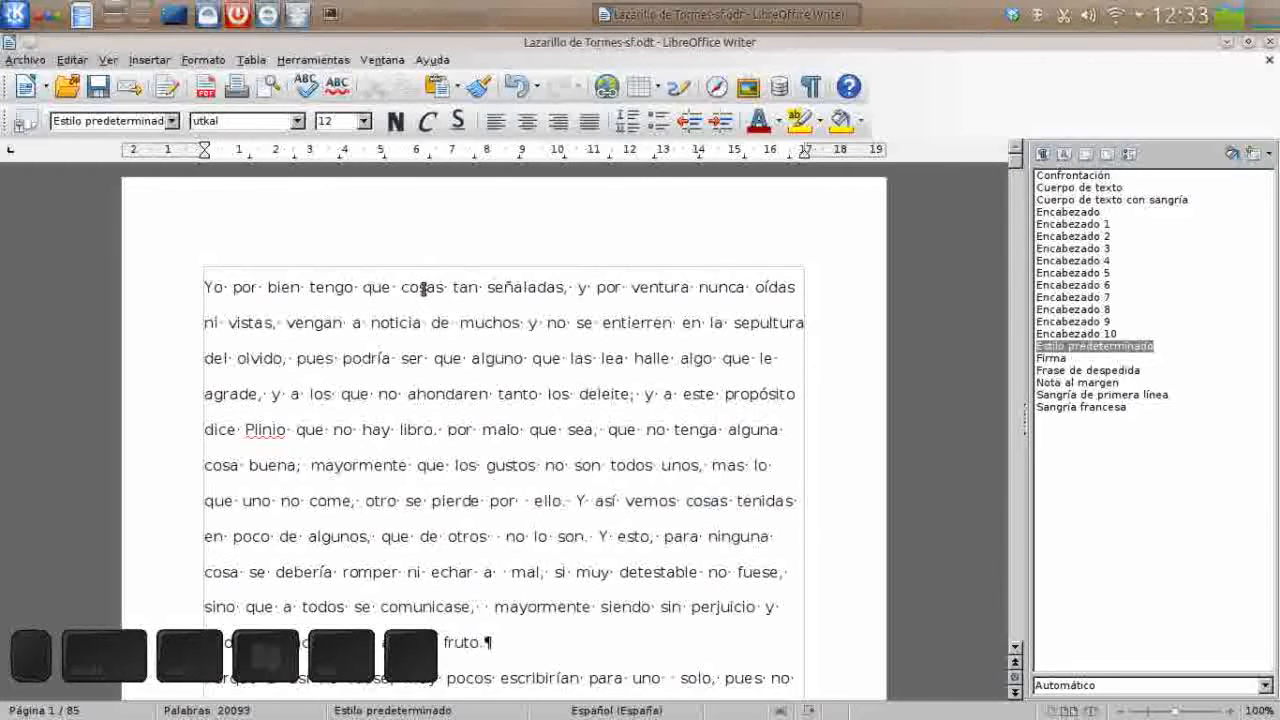
left_click(506, 429)
left_click(1134, 347)
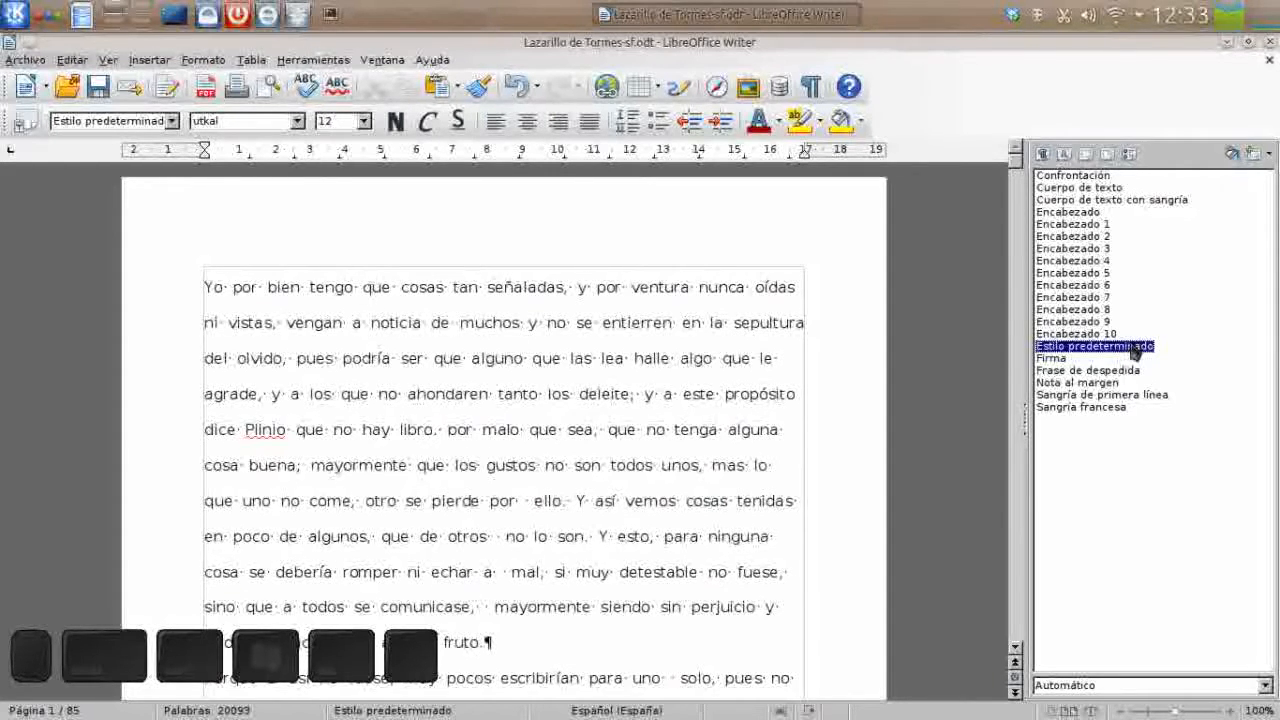
left_click(585, 355)
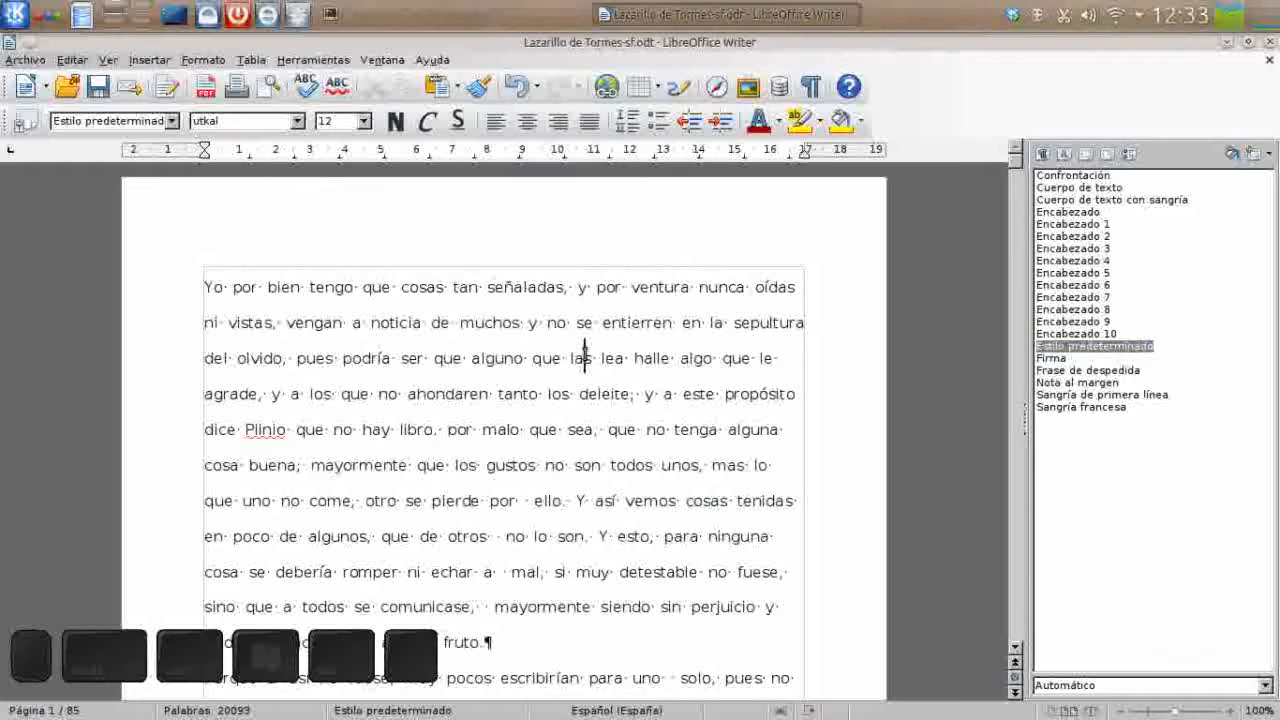
Step: Open the Estilo predeterminado paragraph style for modification and review its organizer, indent, alignment and text flow settings
left_click(1126, 349)
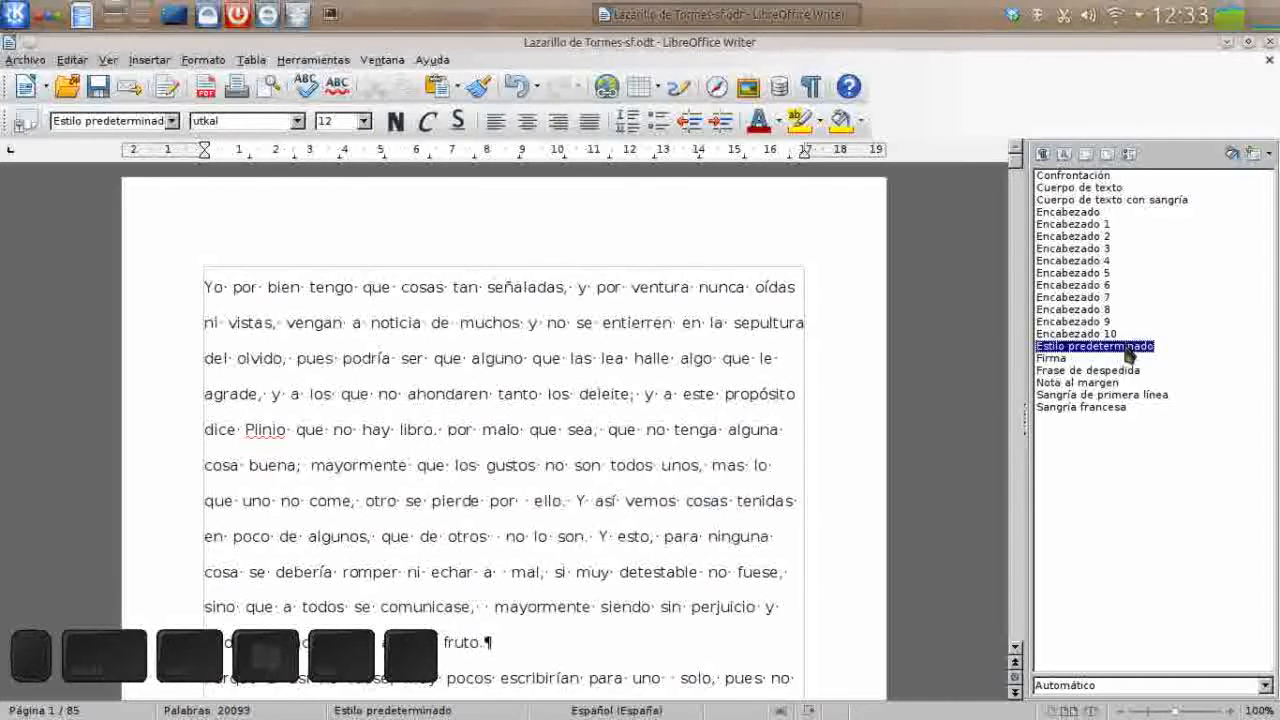
right_click(1129, 356)
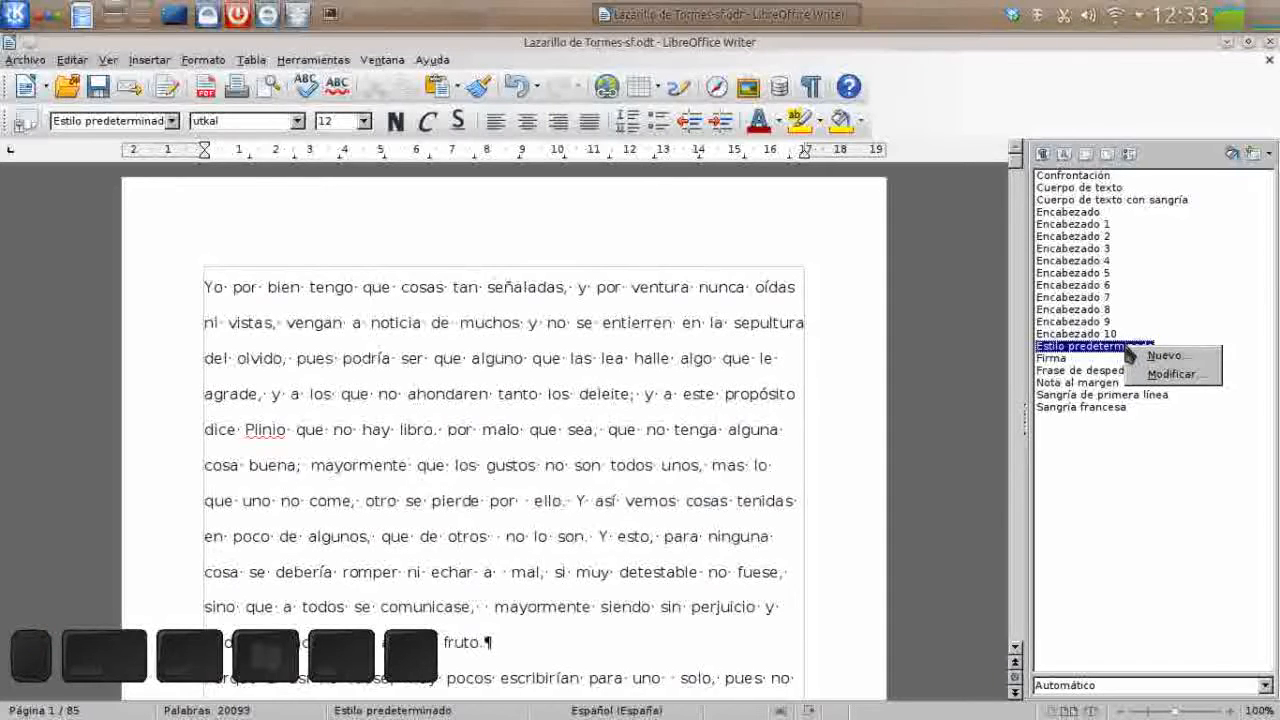
left_click(1198, 382)
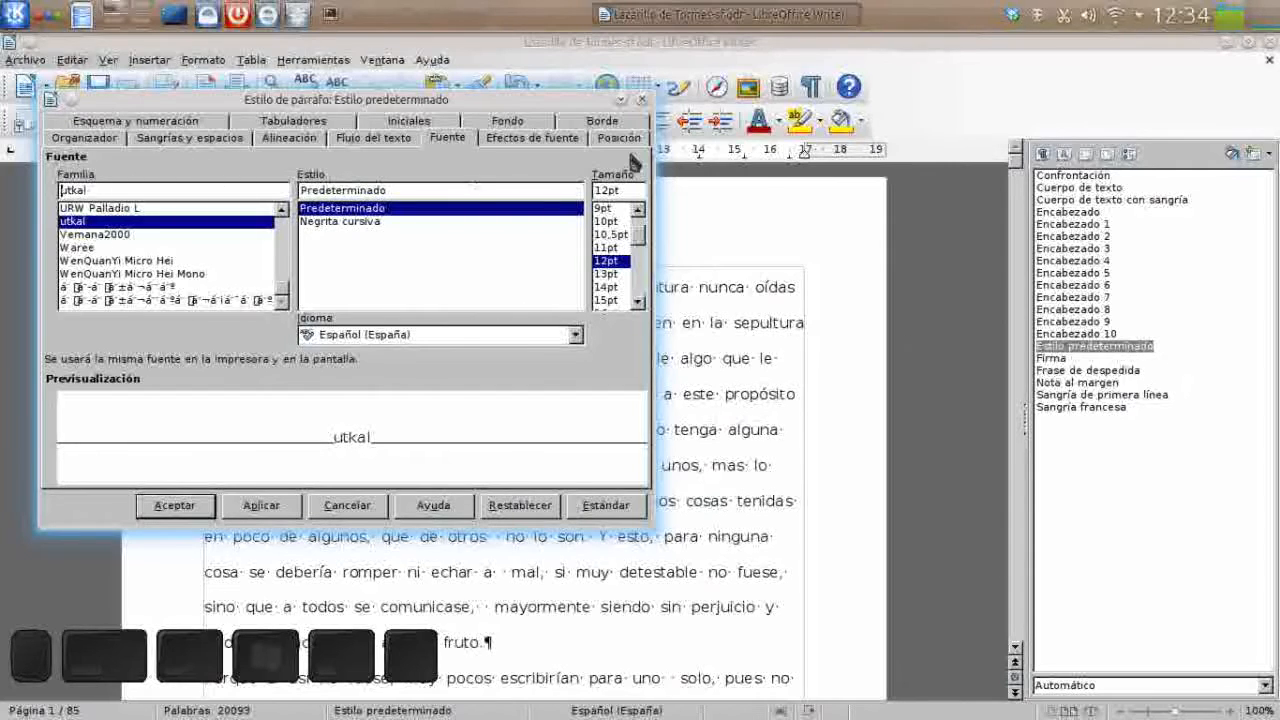
left_click_drag(548, 103, 830, 206)
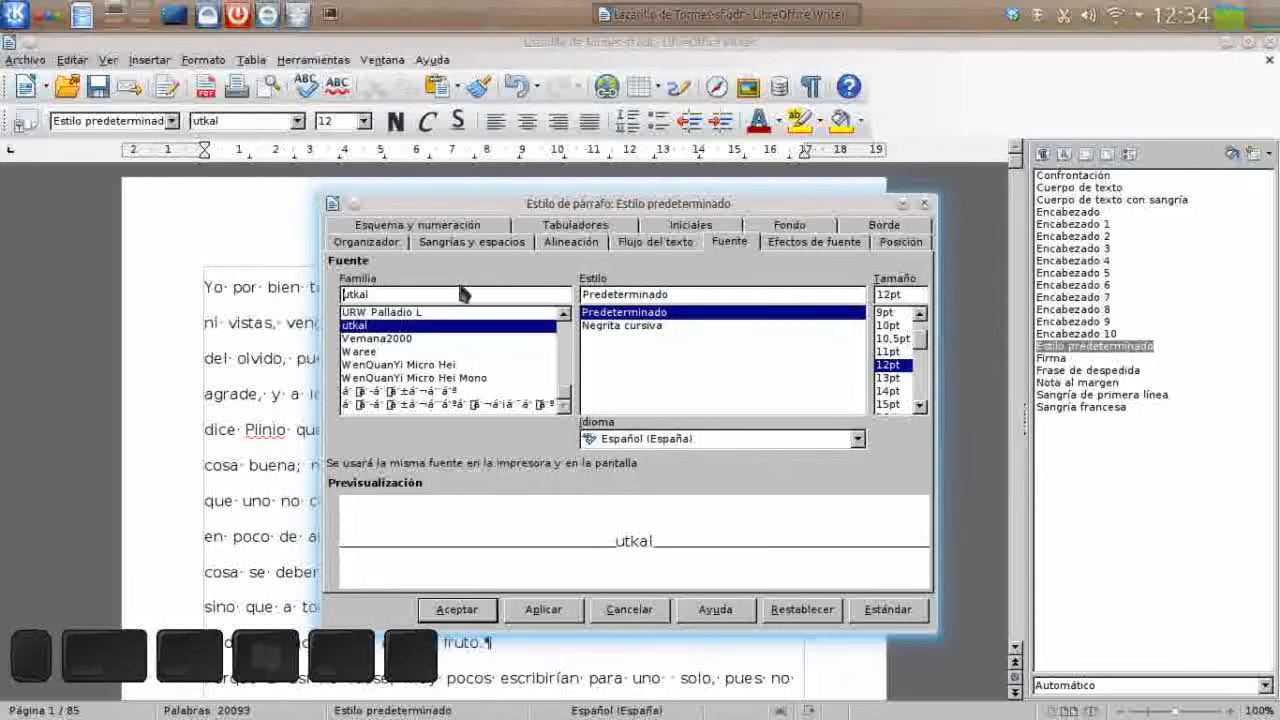
left_click(390, 243)
left_click(478, 244)
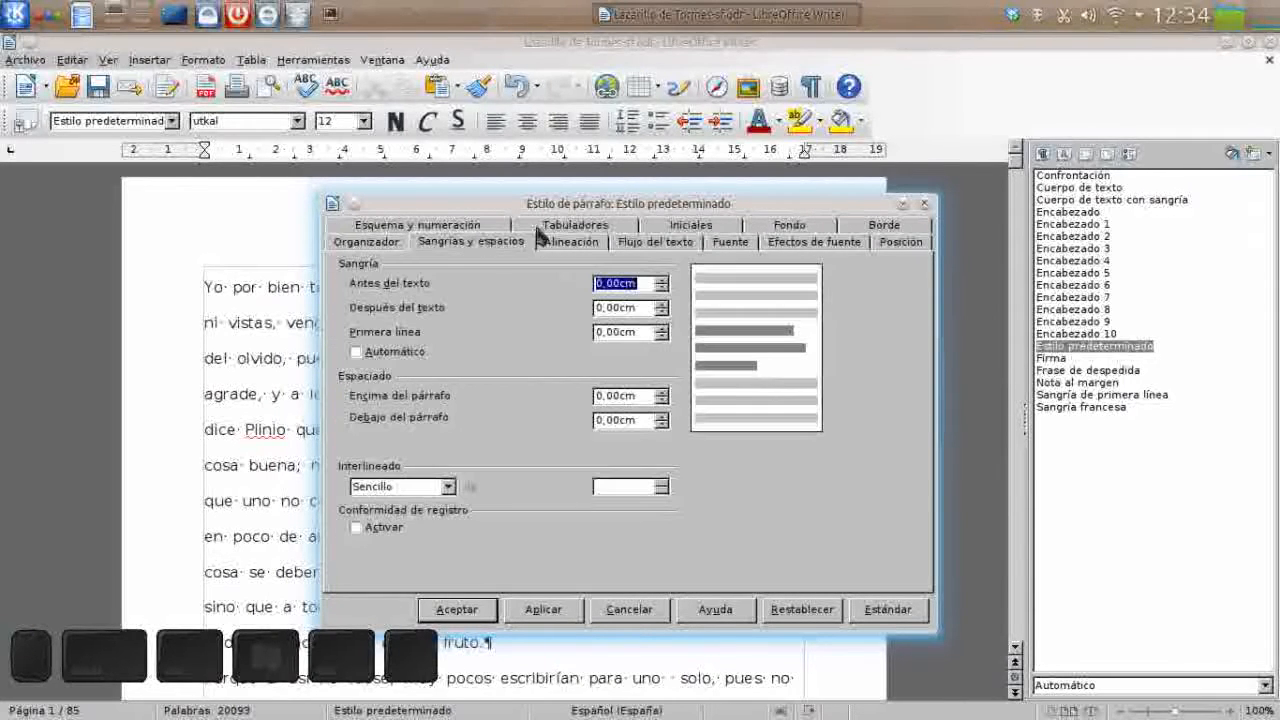
left_click(574, 246)
left_click(630, 246)
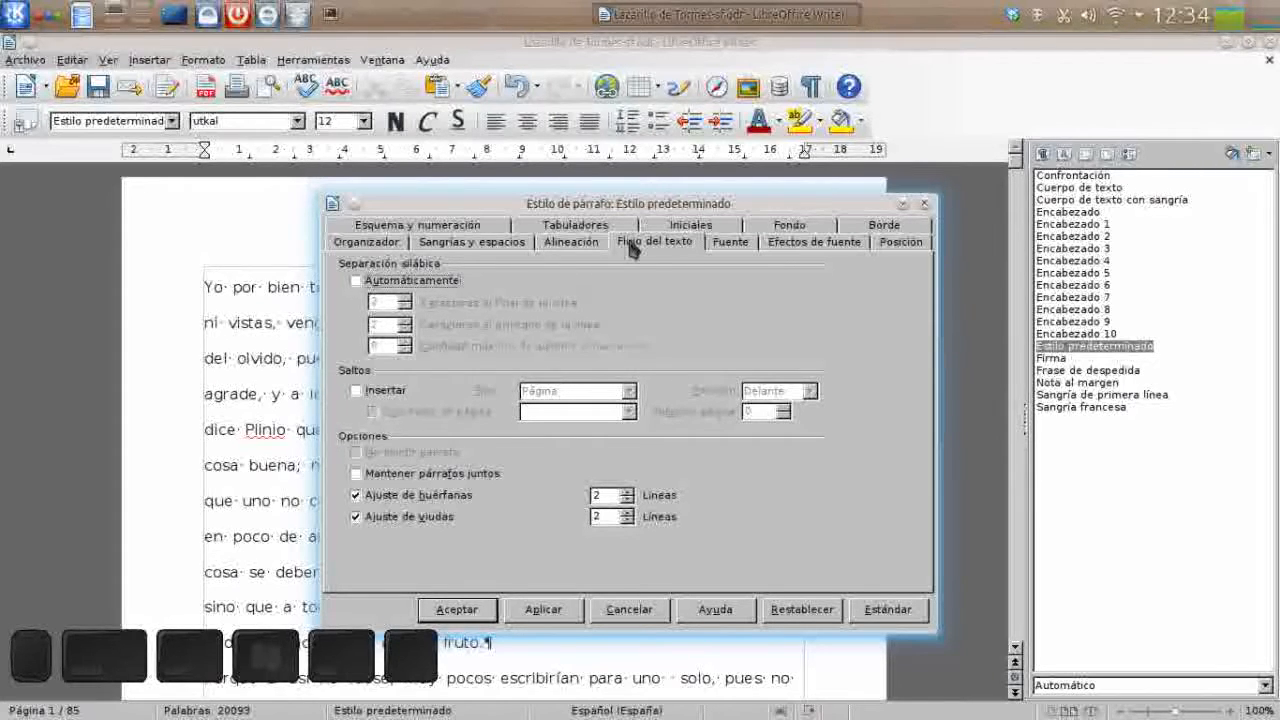
Step: Set the Estilo predeterminado font to Ubuntu Medium at 10pt, apply it and close the style settings
left_click(737, 248)
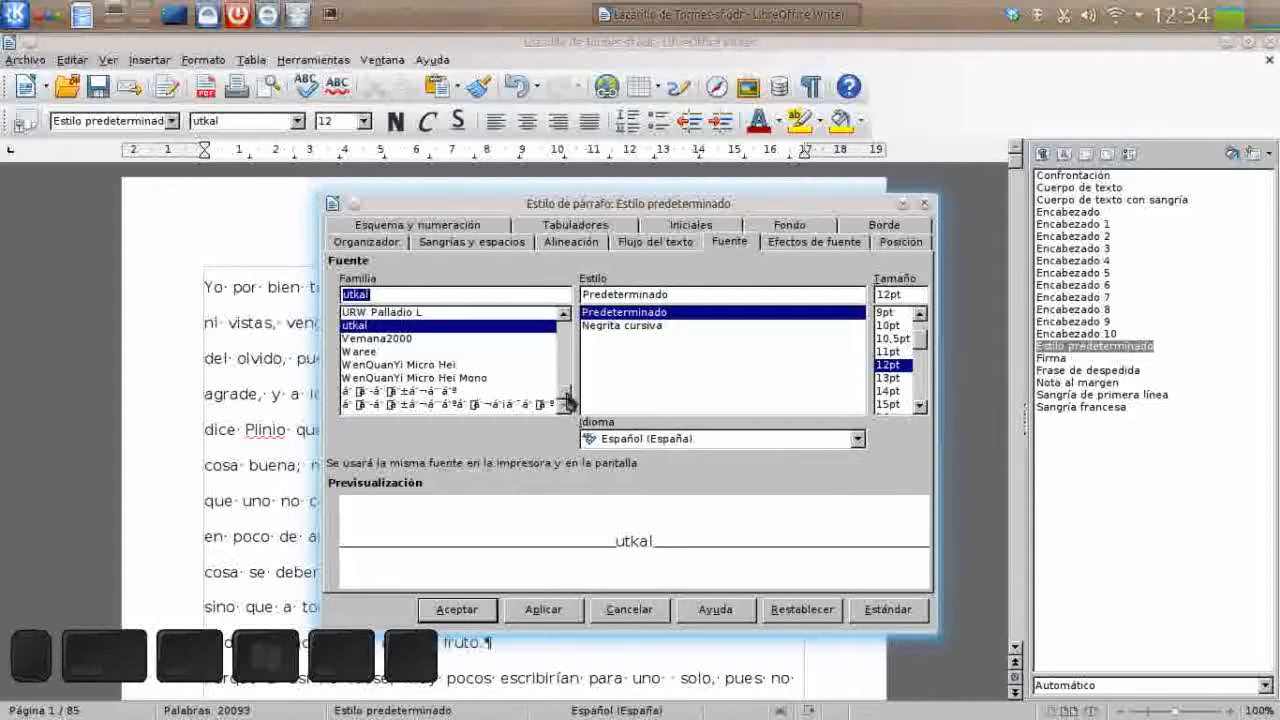
left_click_drag(567, 400, 566, 322)
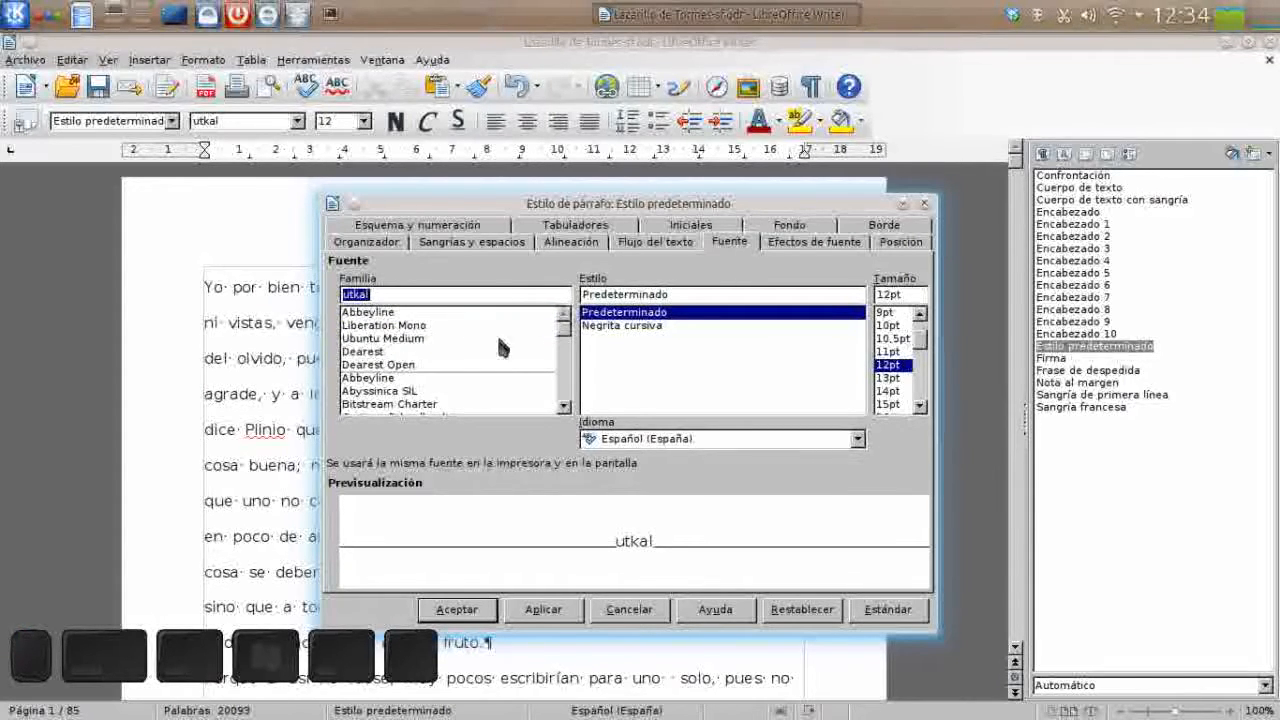
left_click(419, 342)
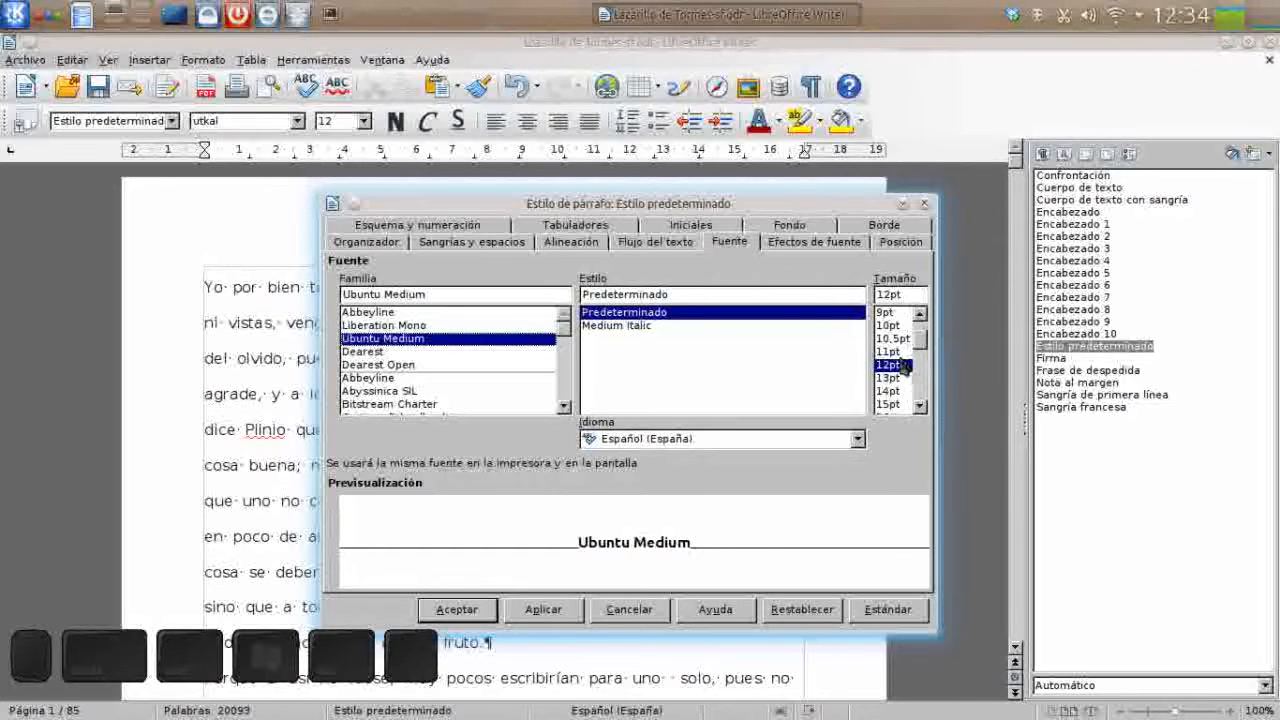
left_click(888, 327)
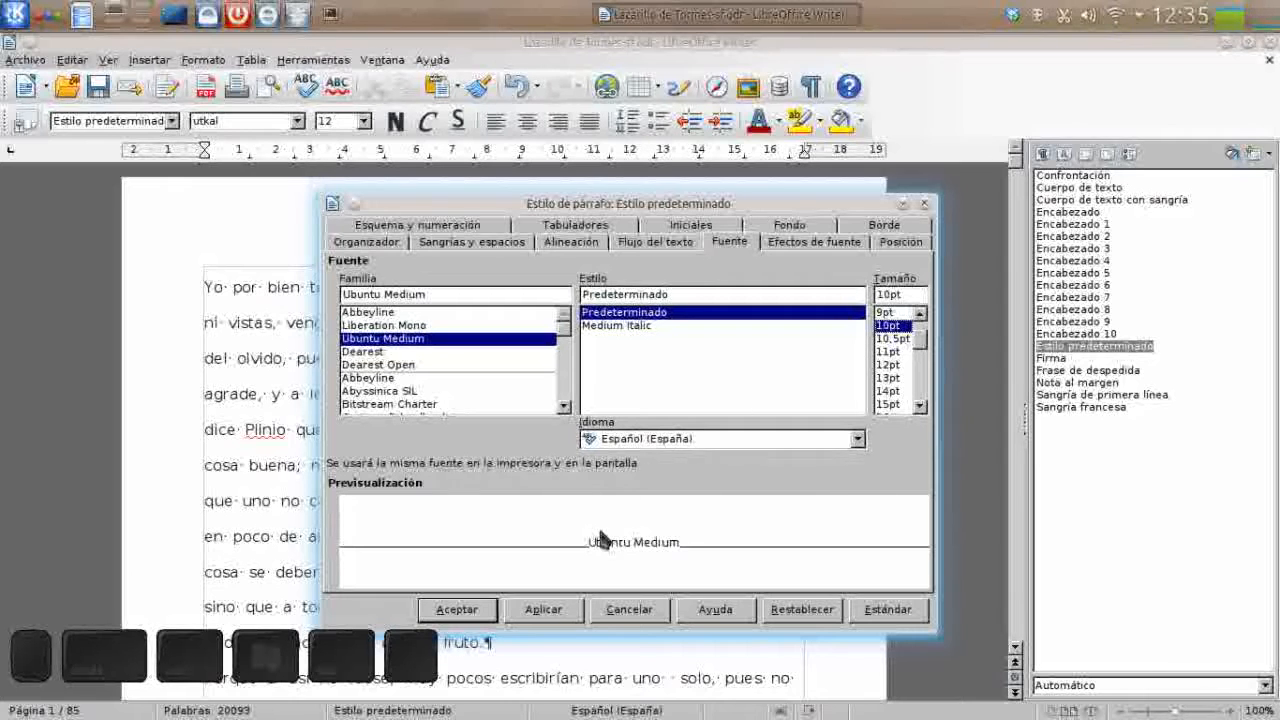
left_click(545, 612)
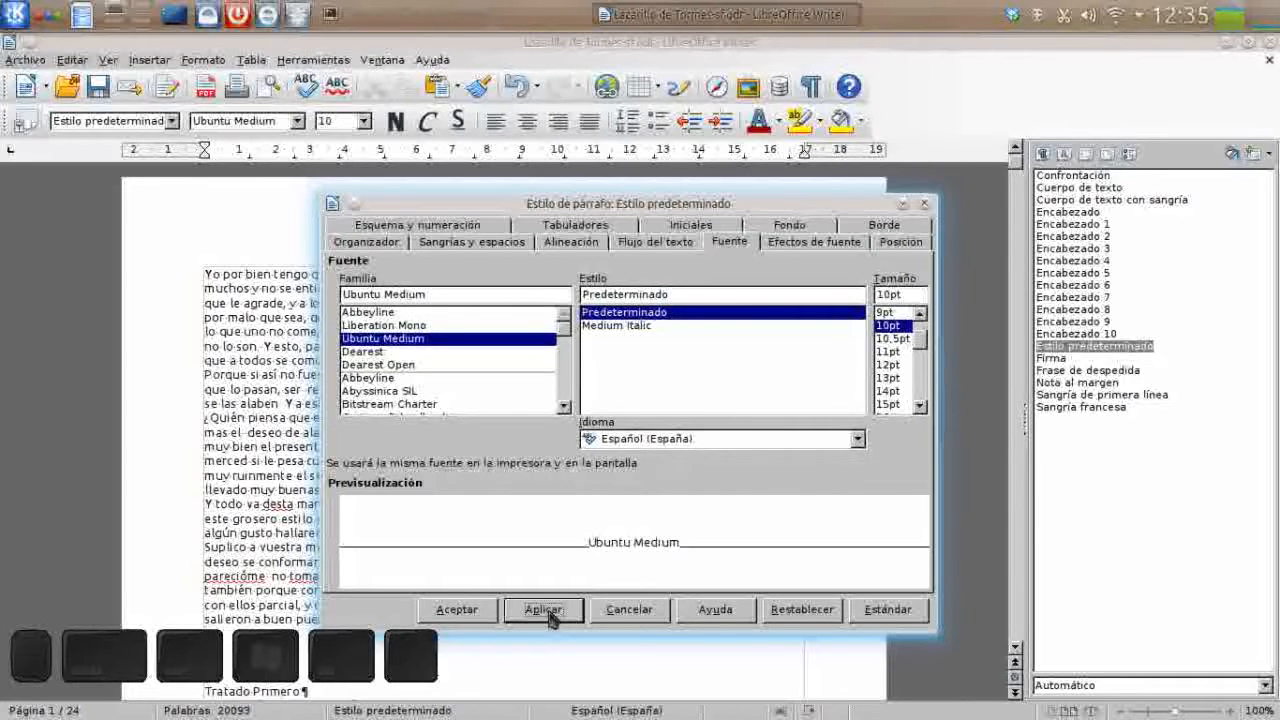
left_click_drag(623, 203, 813, 180)
left_click(660, 592)
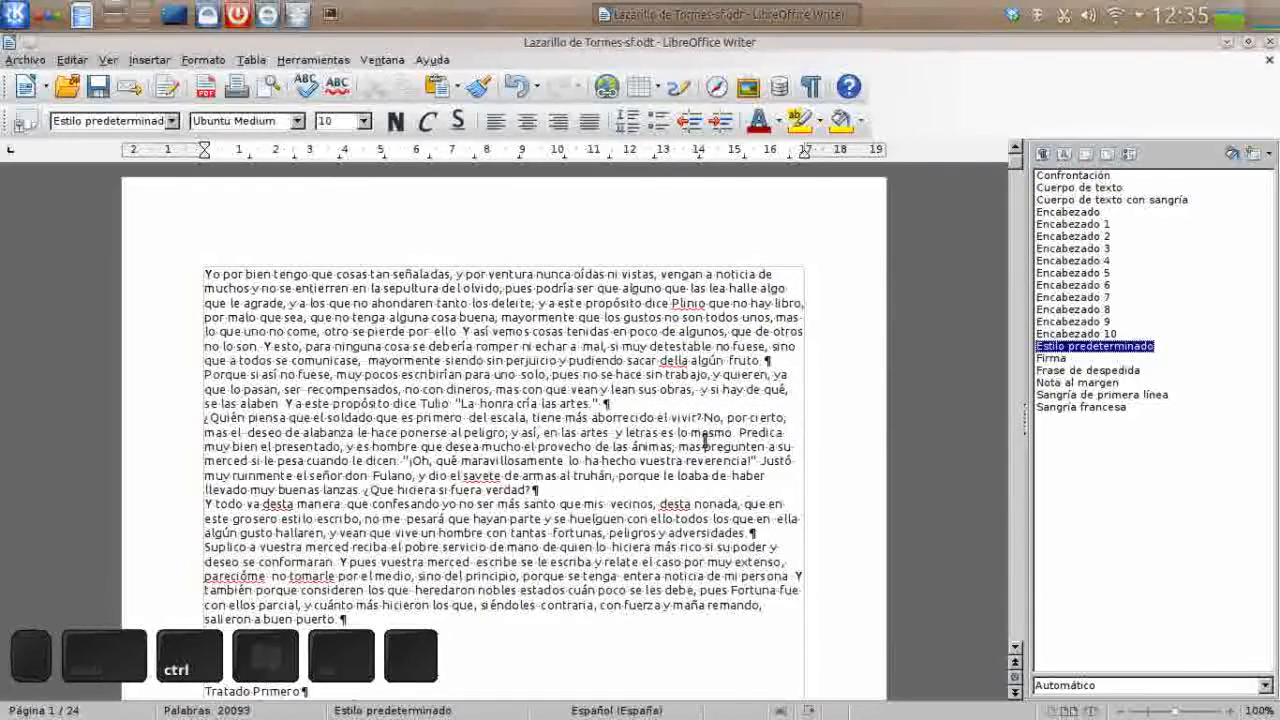
Step: Show several pages side by side at about 44% zoom and look through the reformatted text
scroll(706, 440, "down", 3, "ctrl")
scroll(706, 440, "down", 5, "ctrl")
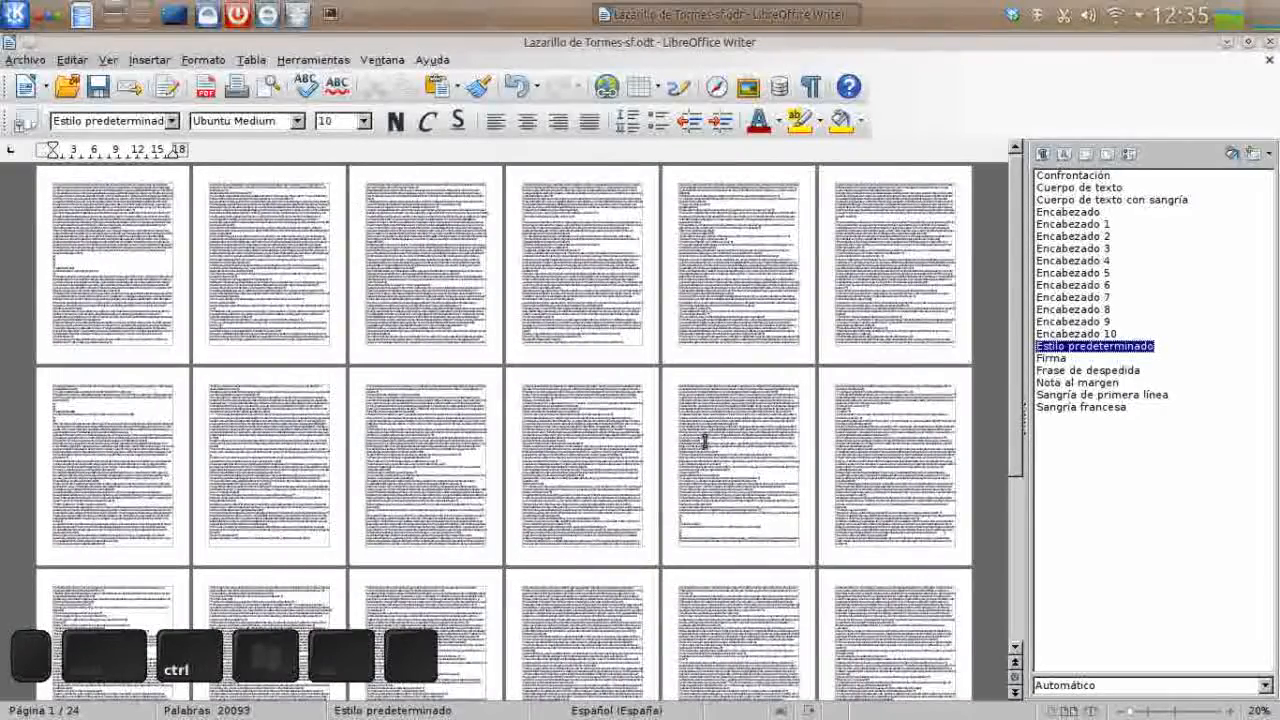
scroll(704, 440, "up", 3, "ctrl")
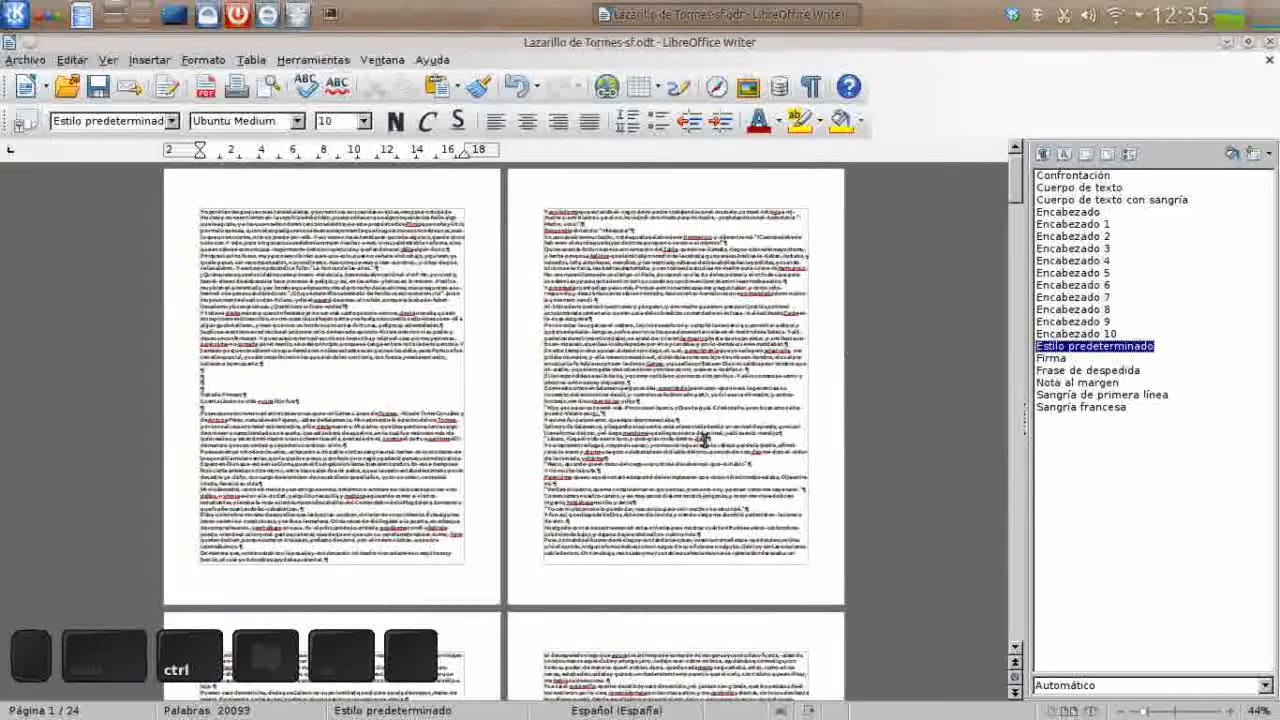
double_click(704, 440)
scroll(704, 440, "down", 12)
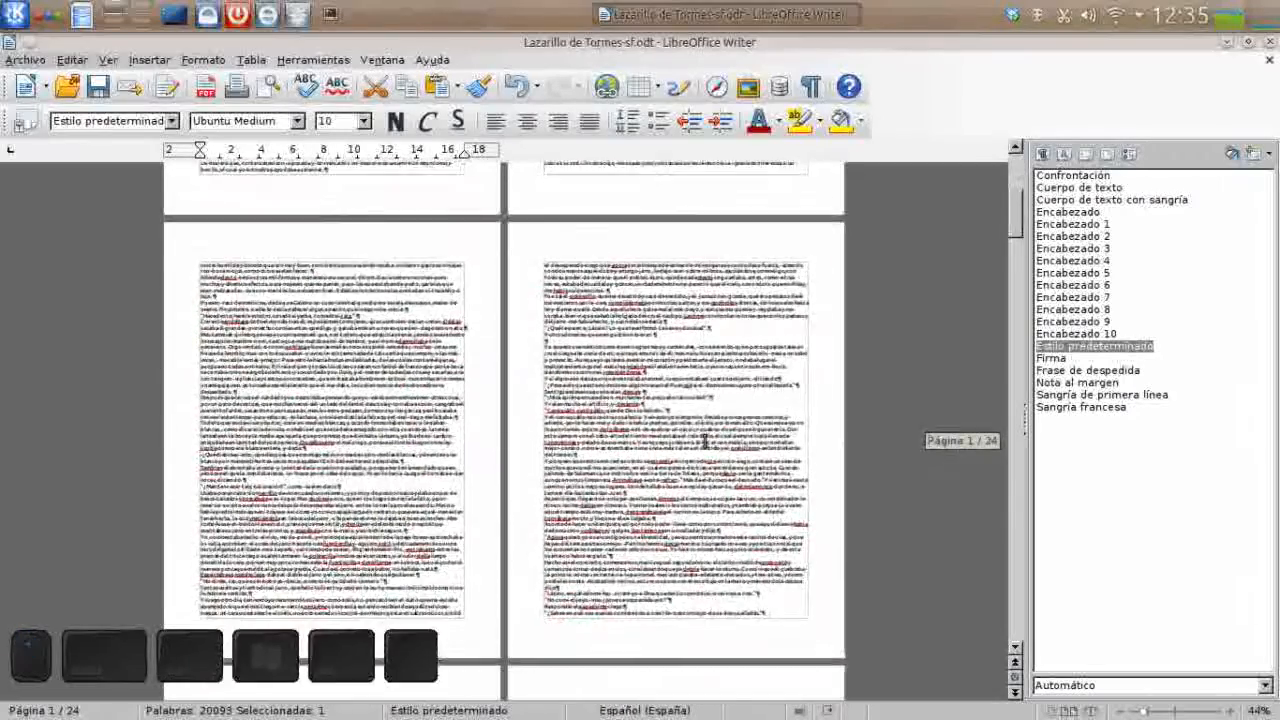
scroll(704, 440, "up", 5)
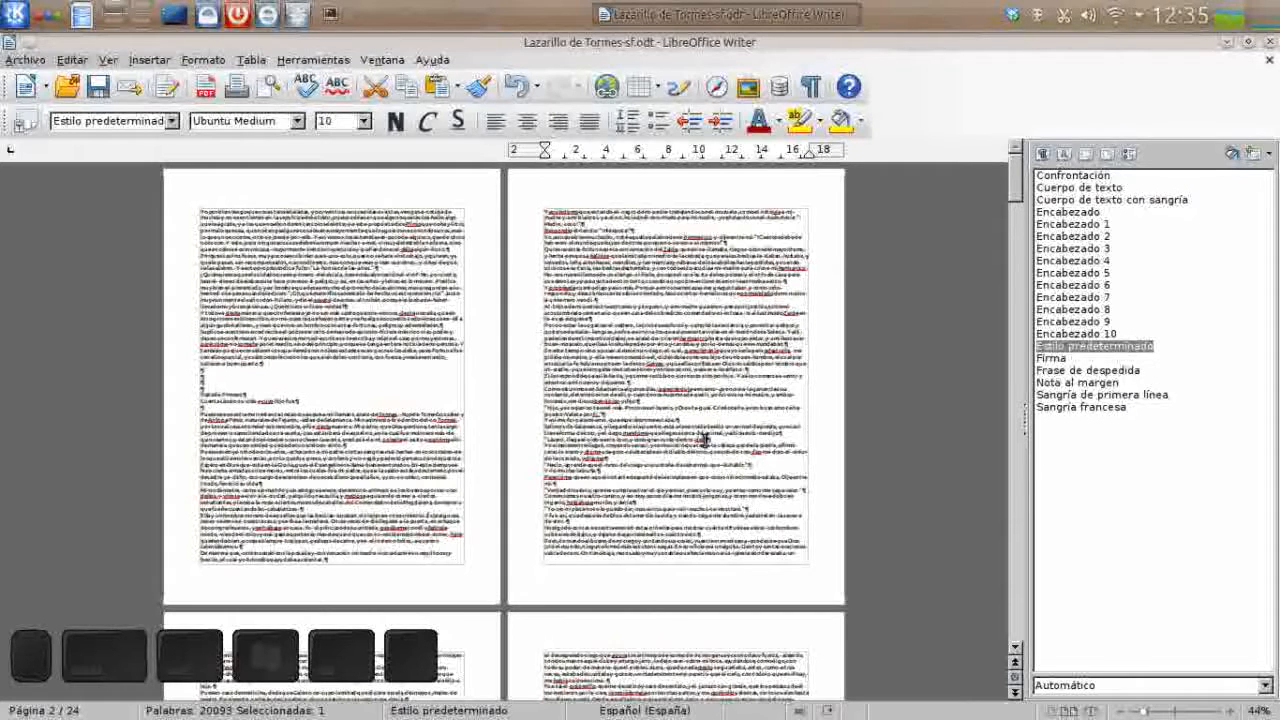
Step: Modify the Estilo predeterminado paragraph style to use Justificado alignment
left_click(1095, 350)
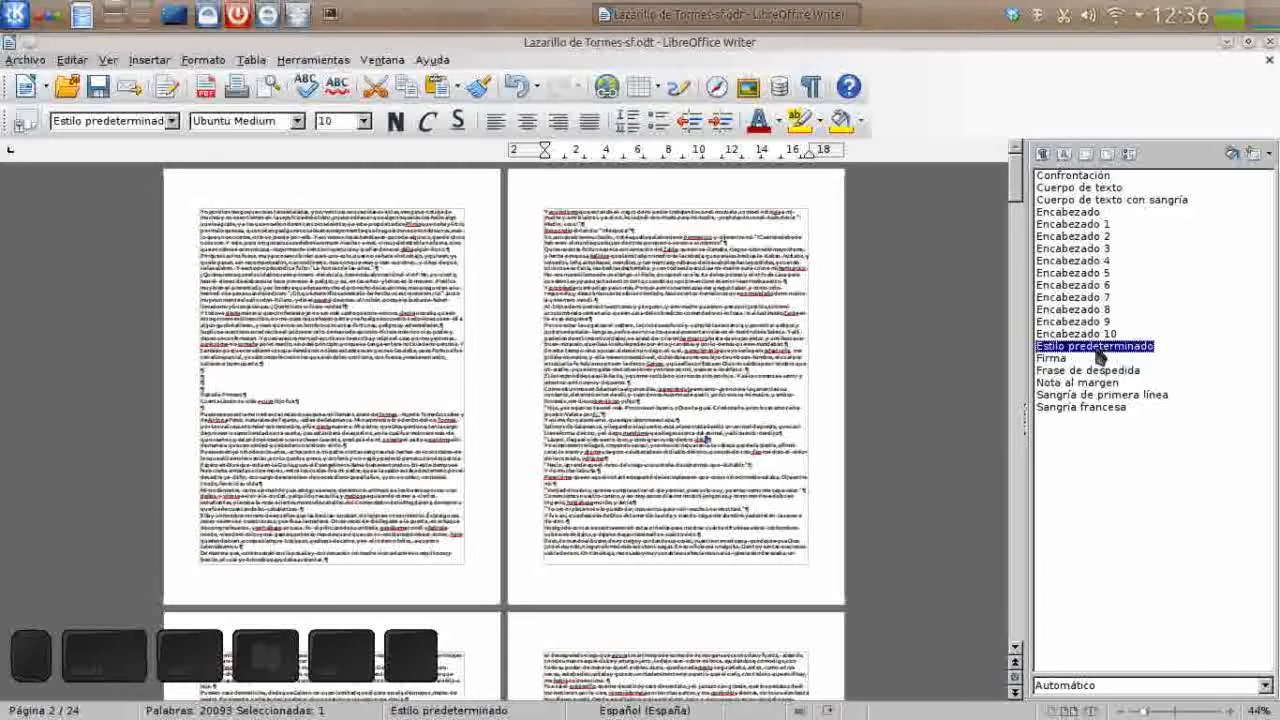
right_click(1097, 350)
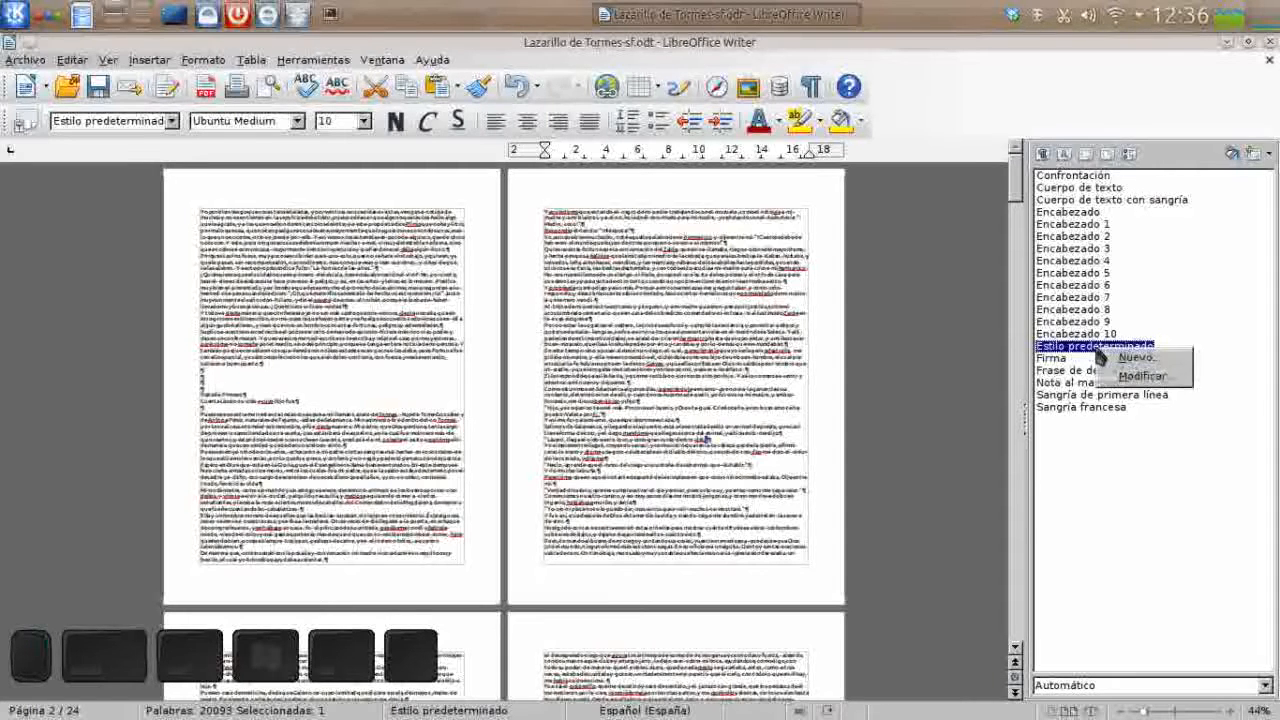
left_click(1135, 377)
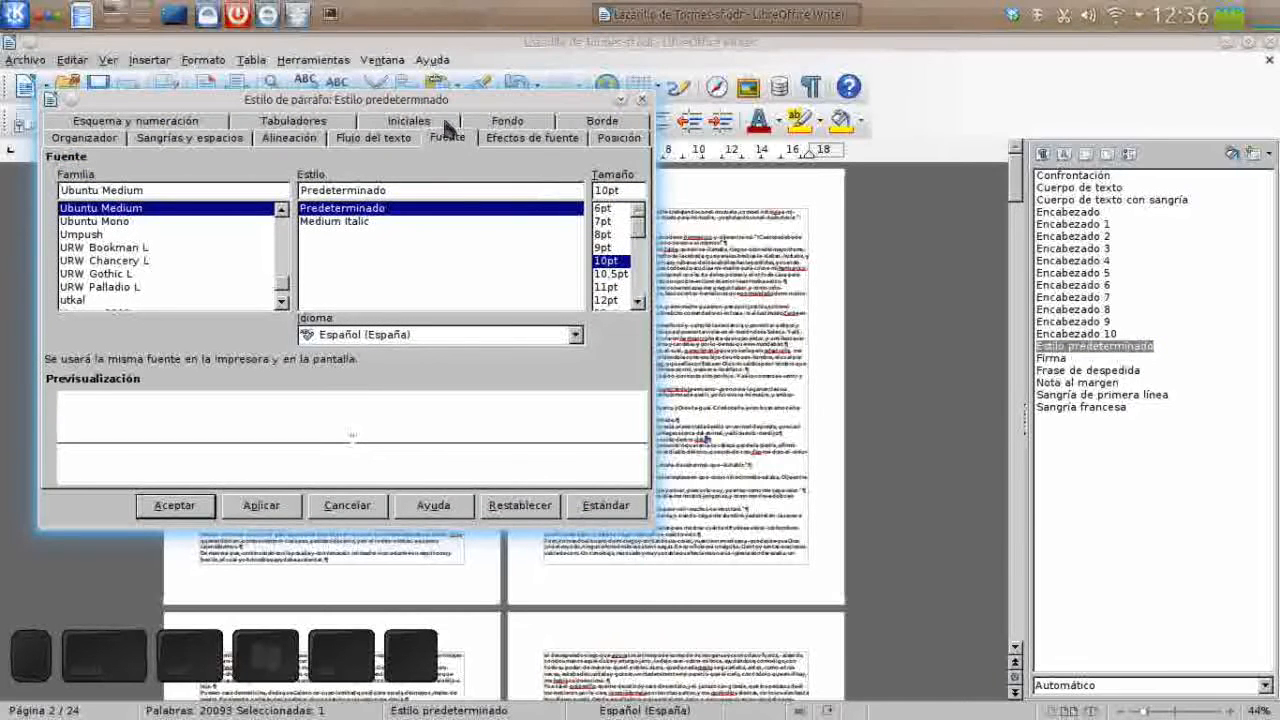
left_click(285, 138)
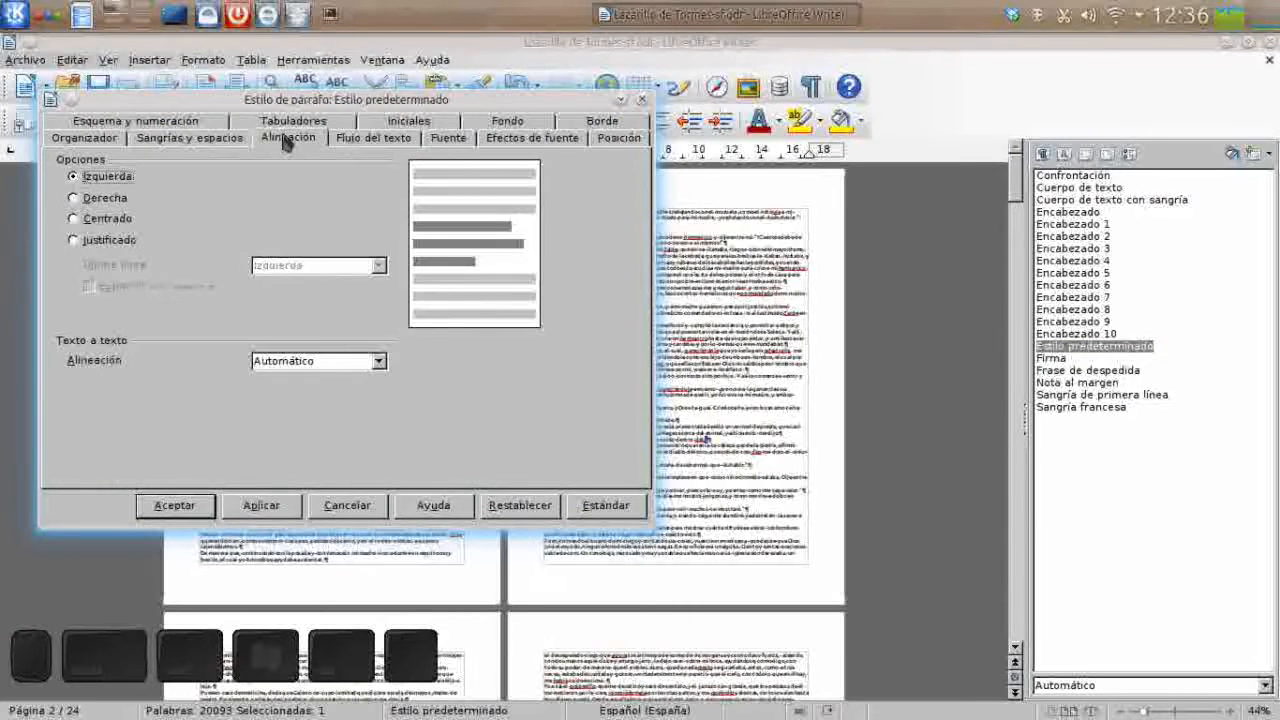
left_click(72, 240)
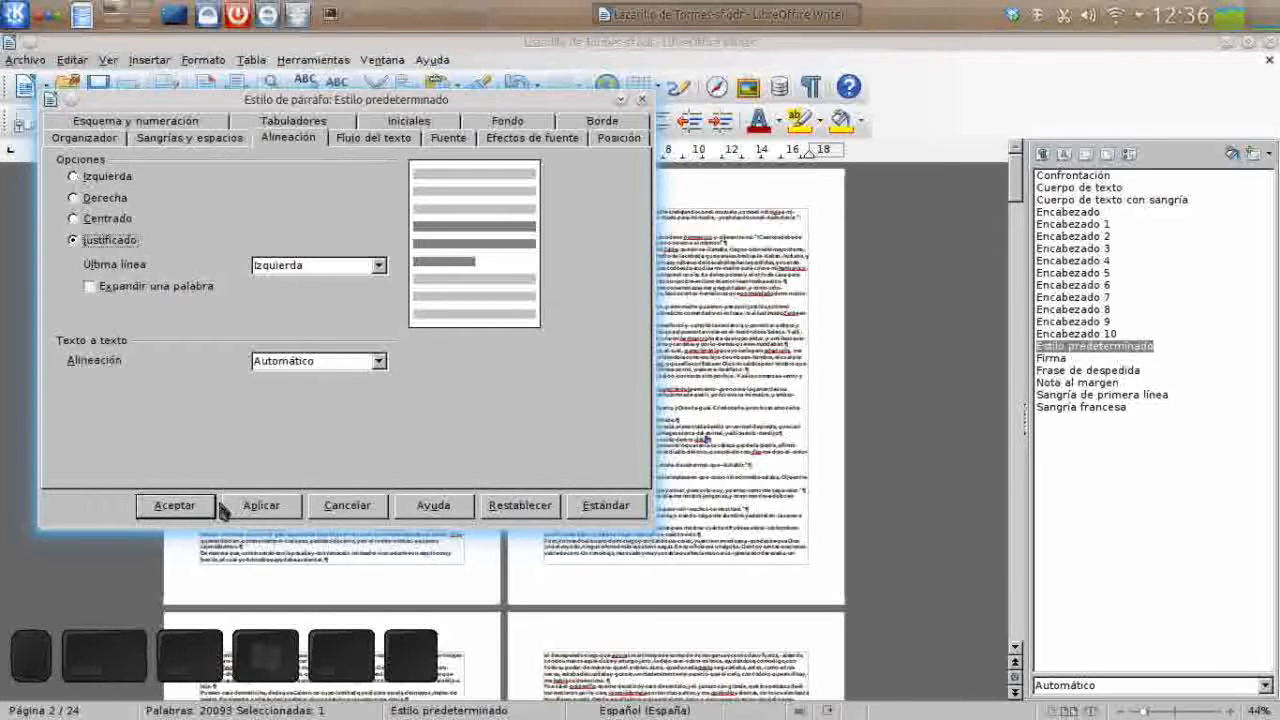
left_click(186, 505)
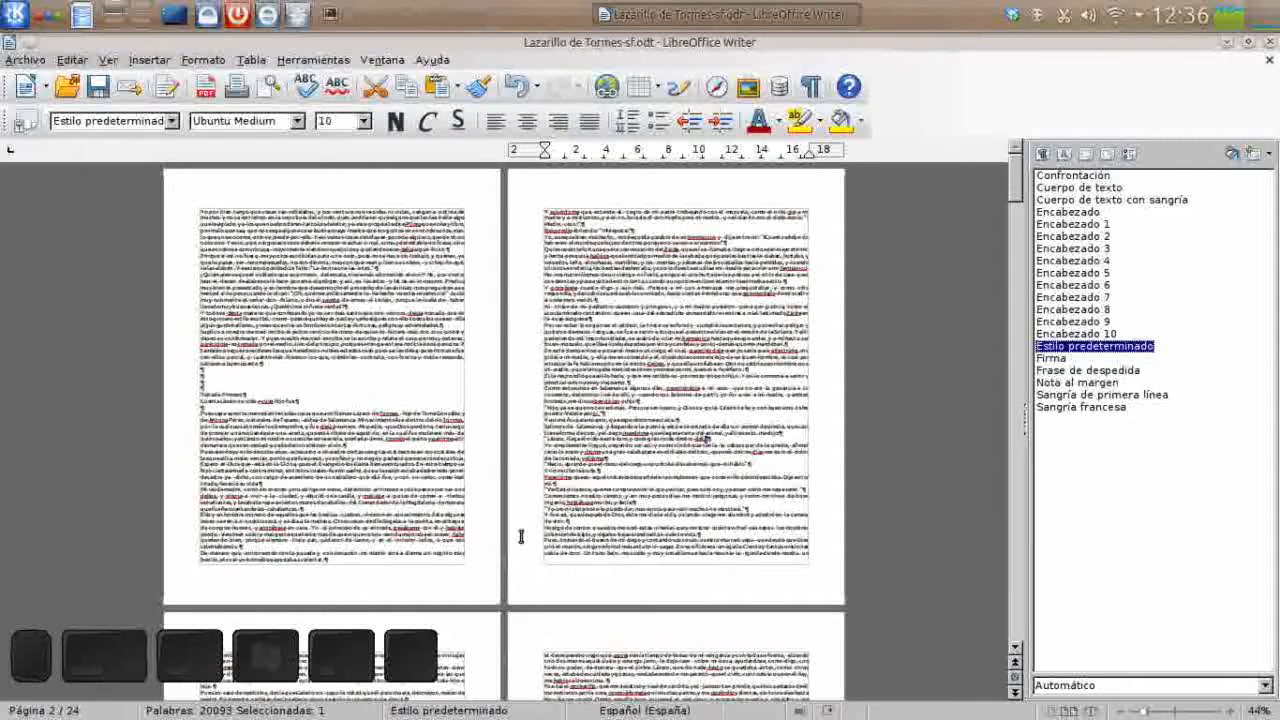
Step: Change the font size of the Estilo predeterminado paragraph style to 12pt and return to the first page
right_click(1115, 352)
left_click(1134, 372)
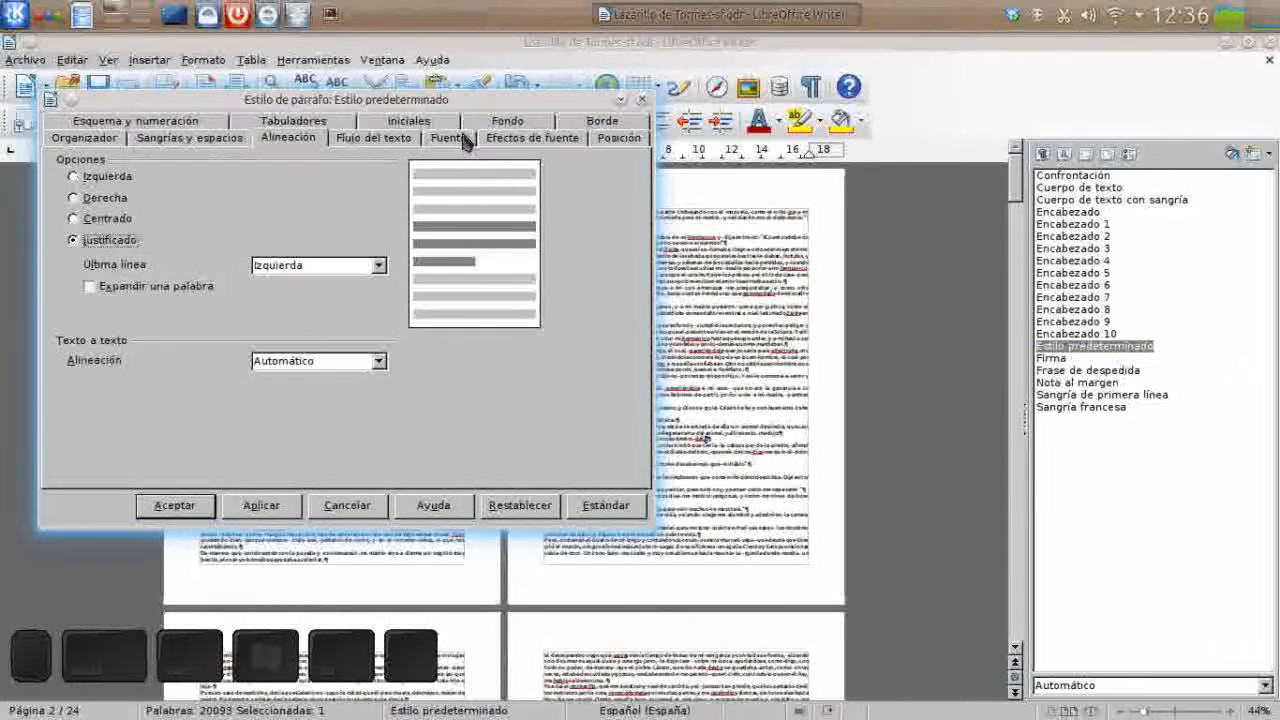
left_click(462, 138)
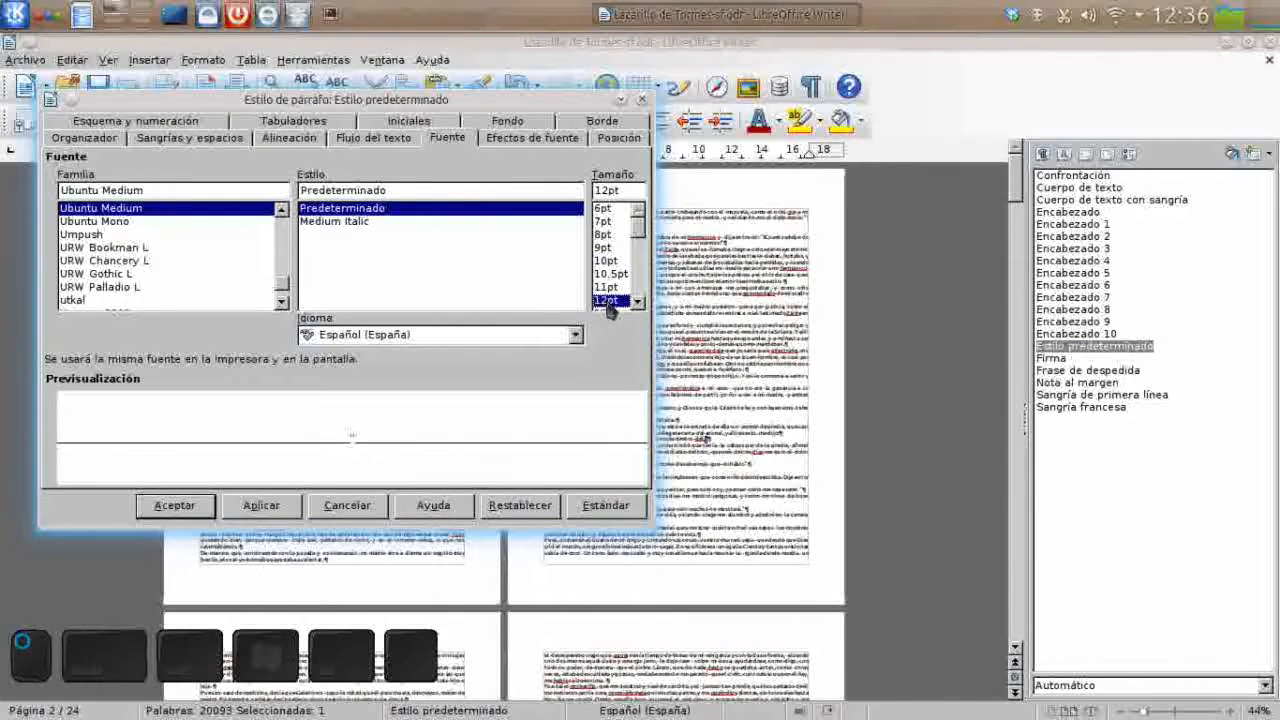
left_click(171, 506)
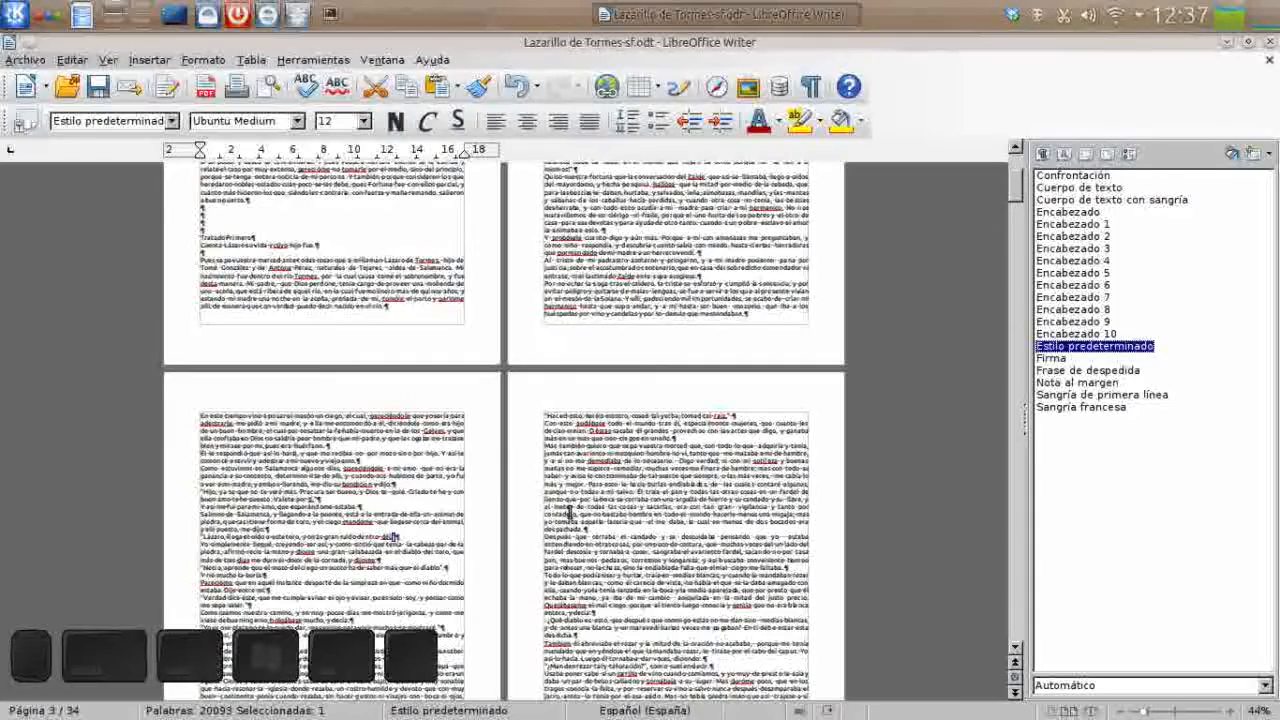
scroll(570, 515, "up", 5)
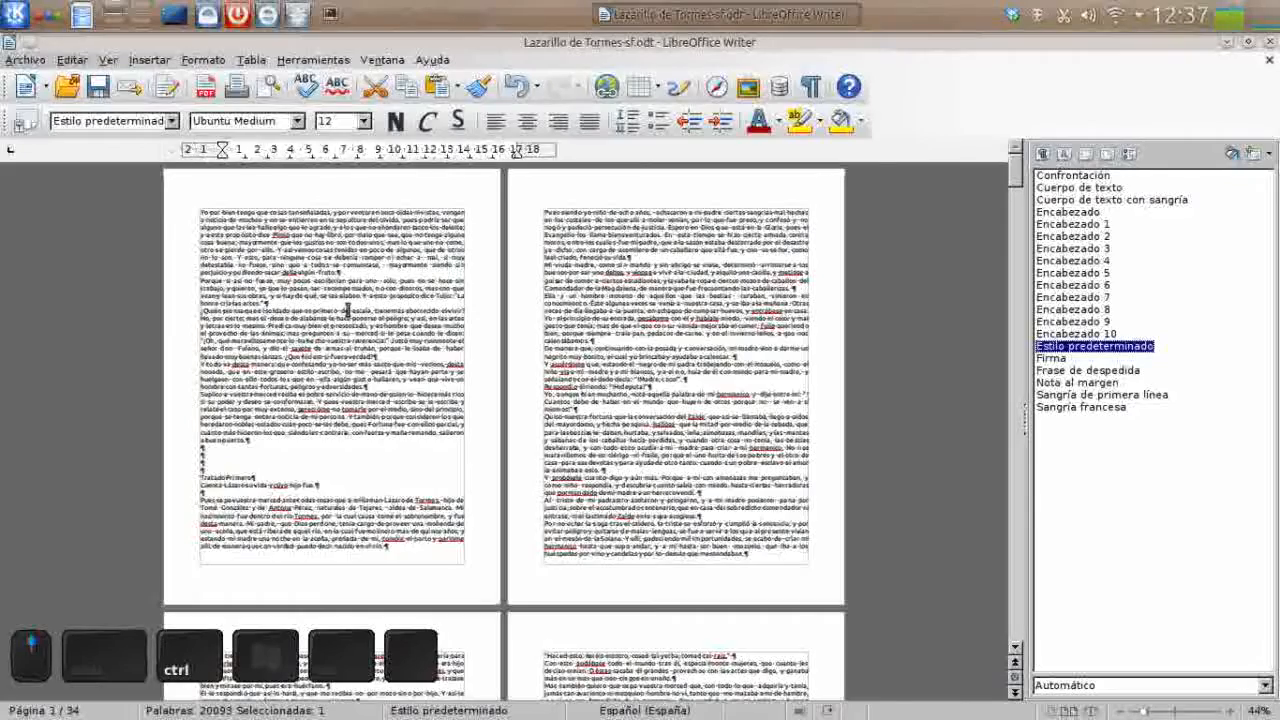
Step: Try separating the first two paragraphs with an empty paragraph, and remove it again
scroll(348, 290, "up", 3, "ctrl")
scroll(347, 308, "up", 1, "ctrl")
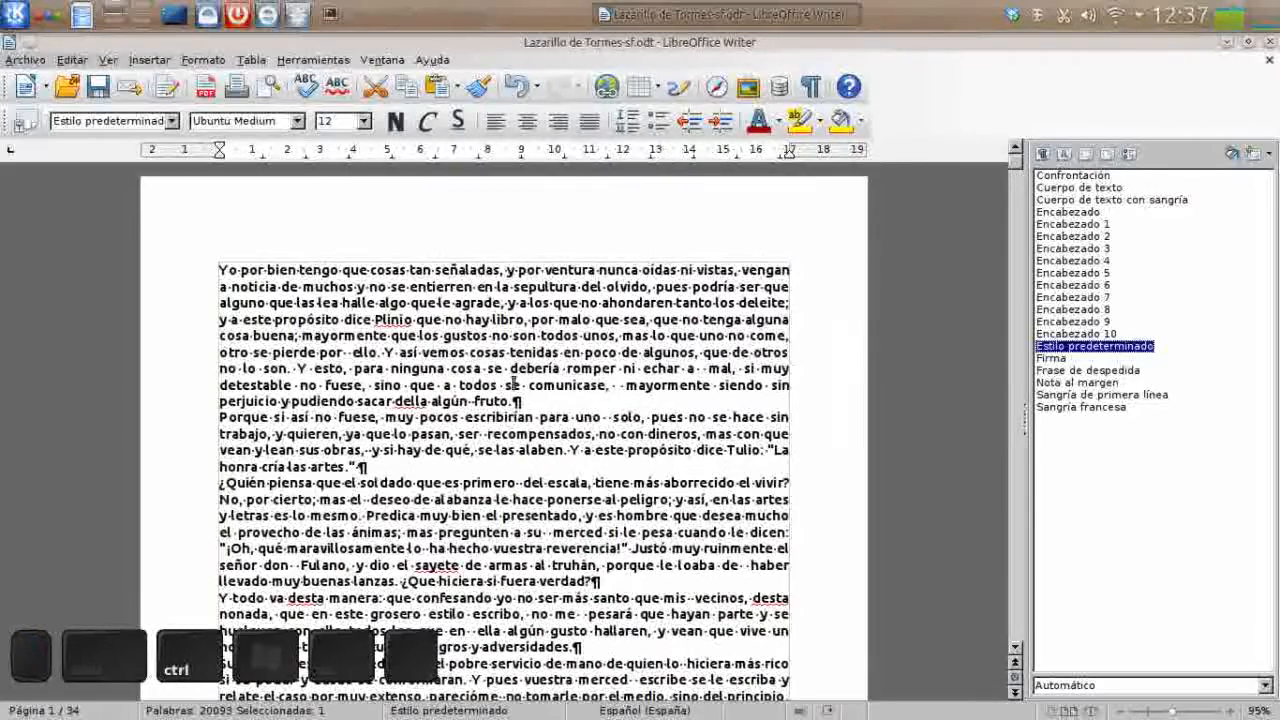
scroll(576, 410, "up", 1, "ctrl")
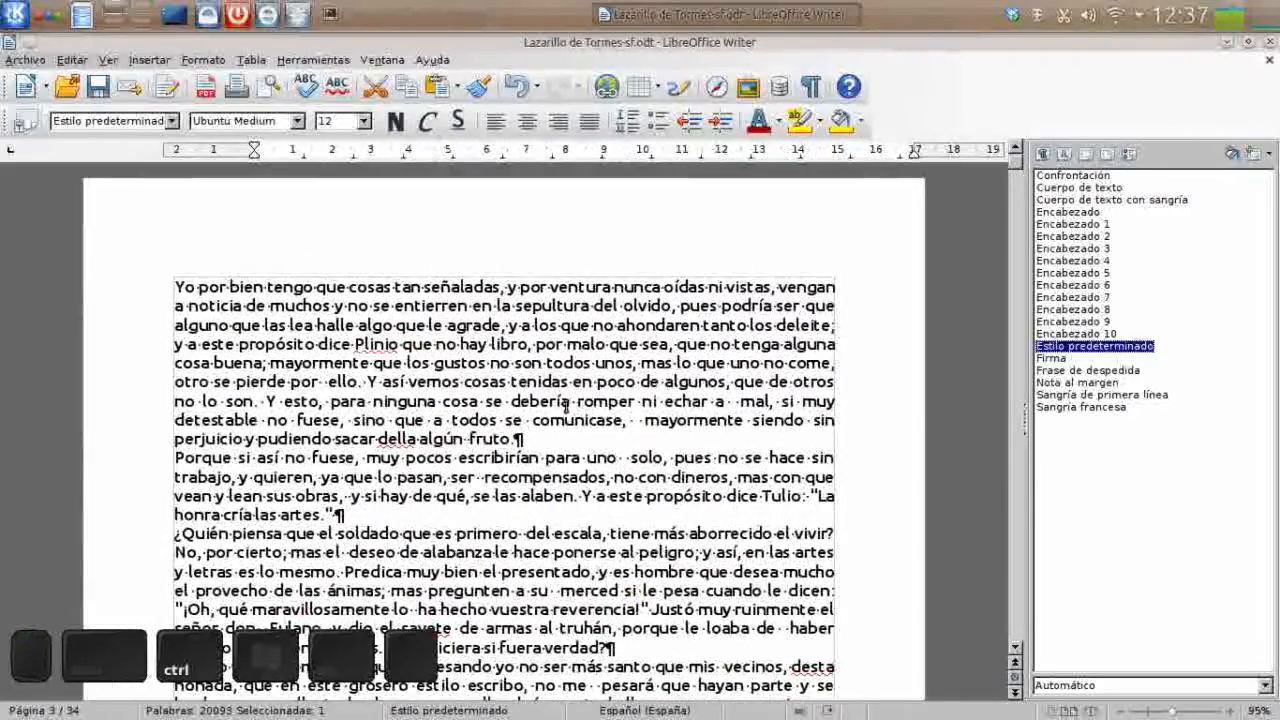
left_click(549, 439)
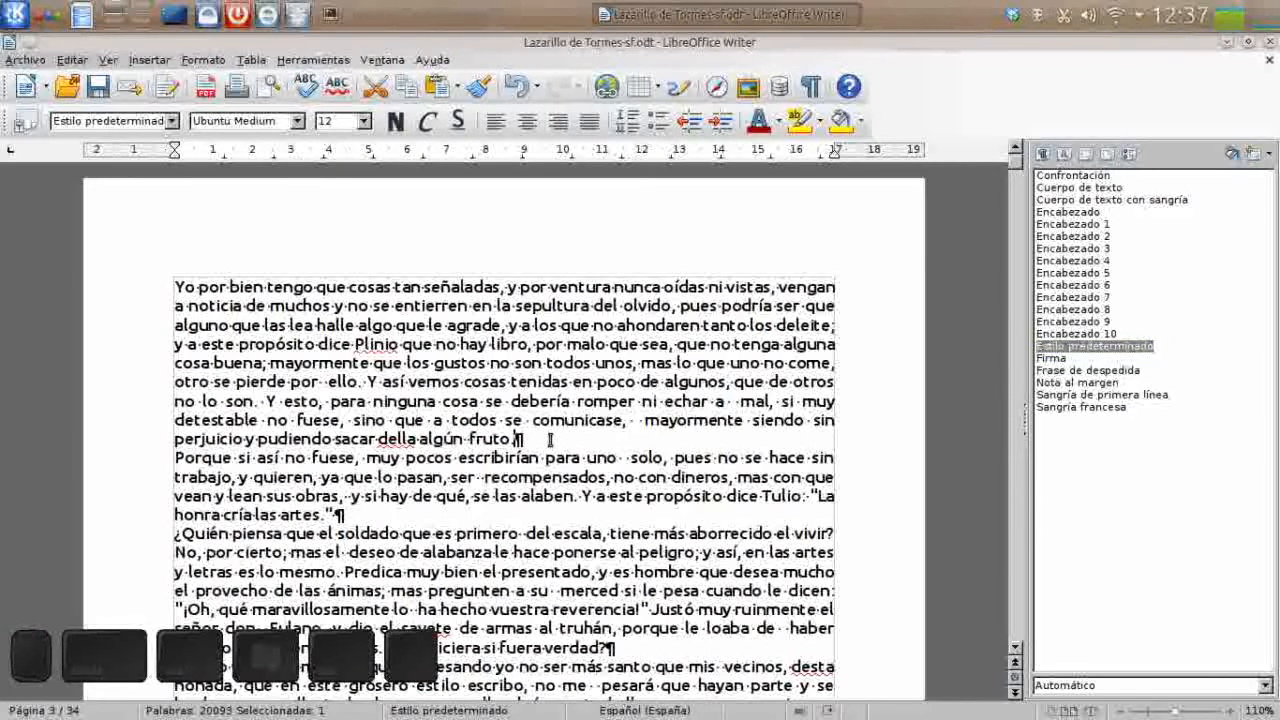
key("Return")
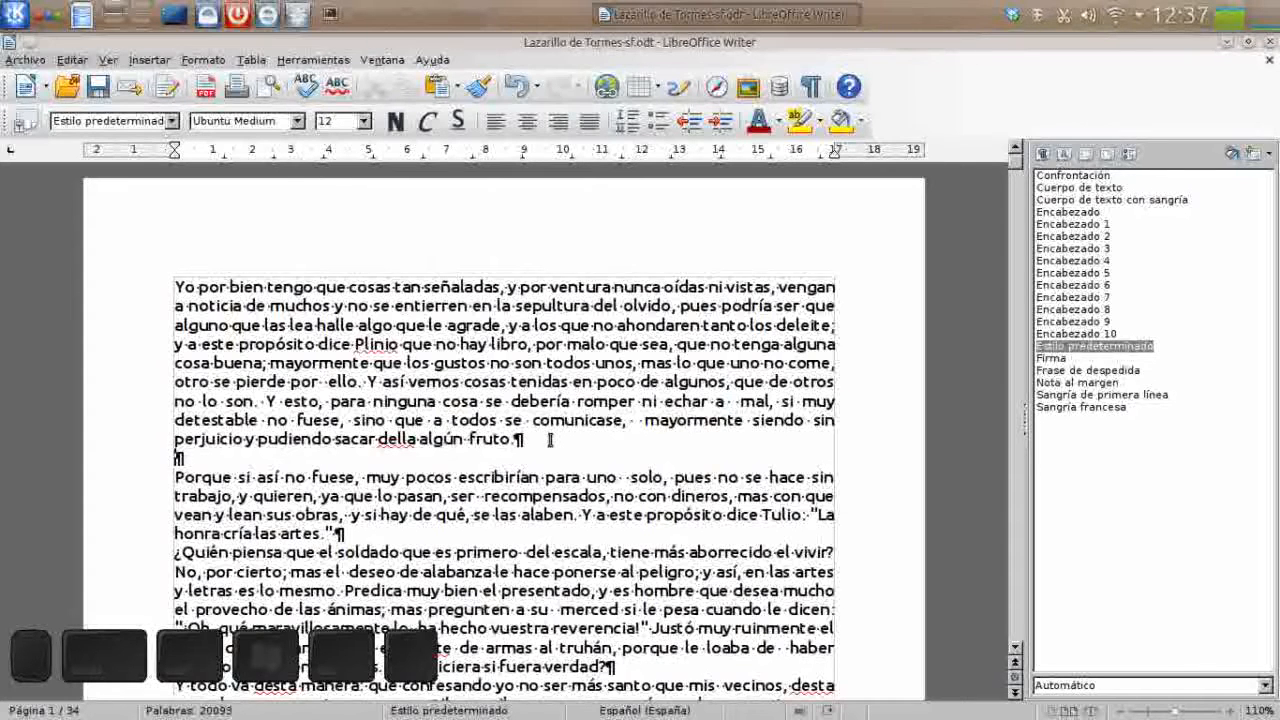
key("Delete")
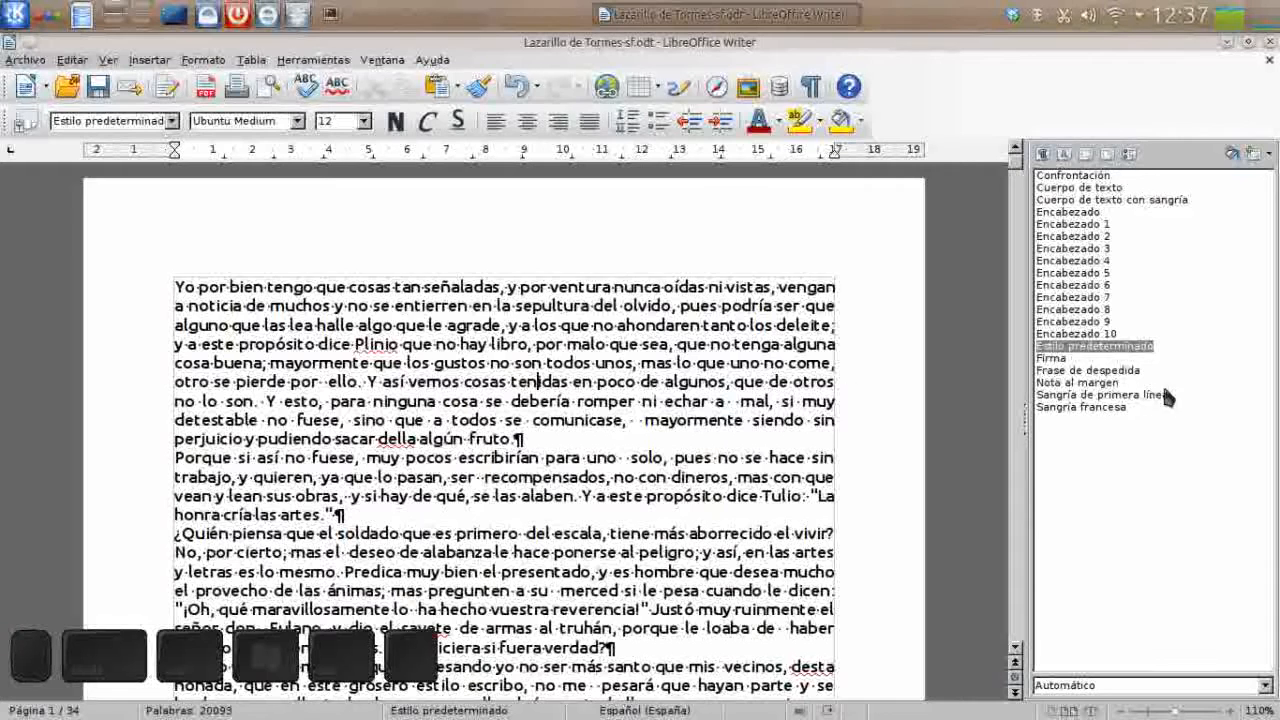
Step: Modify the Estilo predeterminado paragraph style to leave 0,20cm of spacing below each paragraph and apply it
right_click(1135, 348)
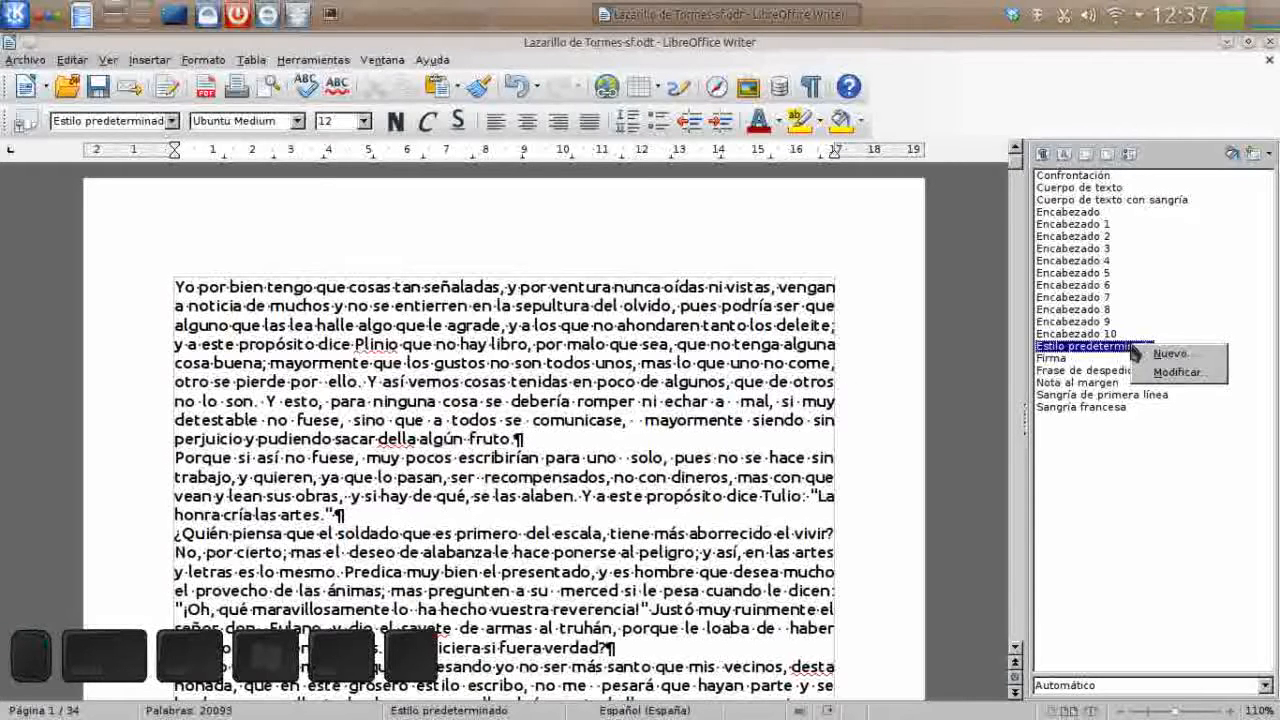
left_click(1160, 377)
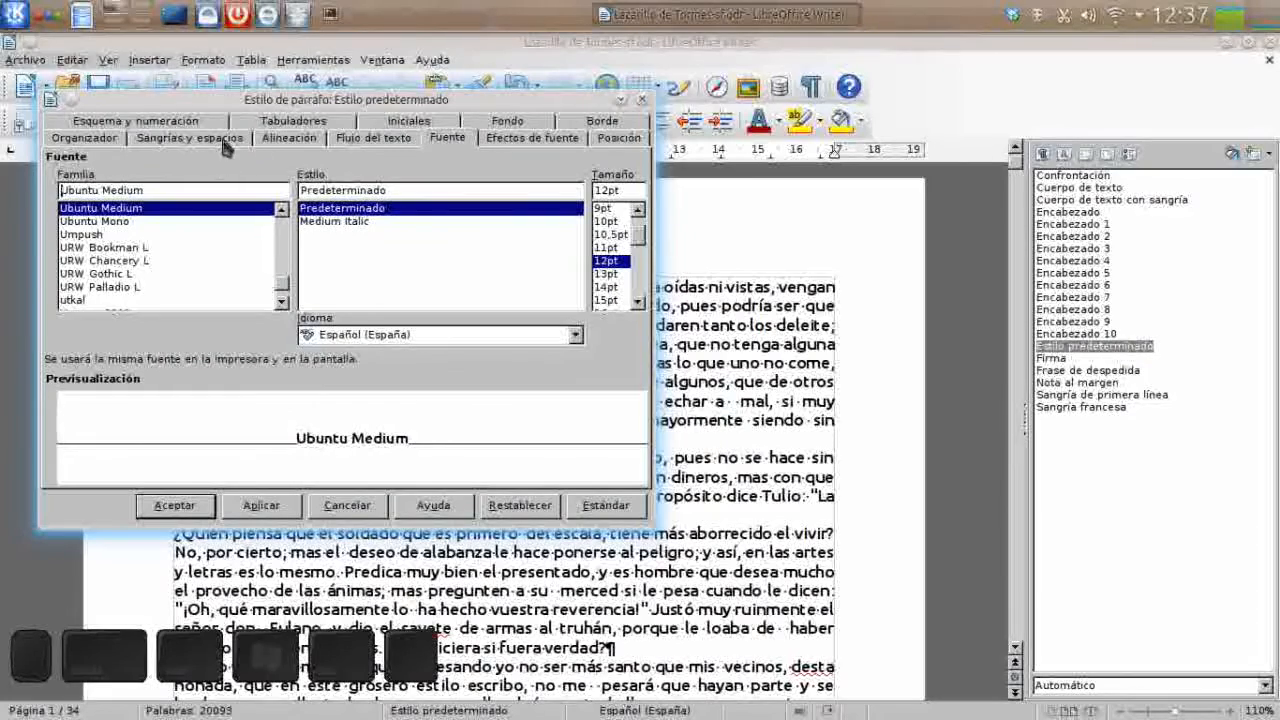
left_click(225, 139)
left_click_drag(274, 103, 776, 158)
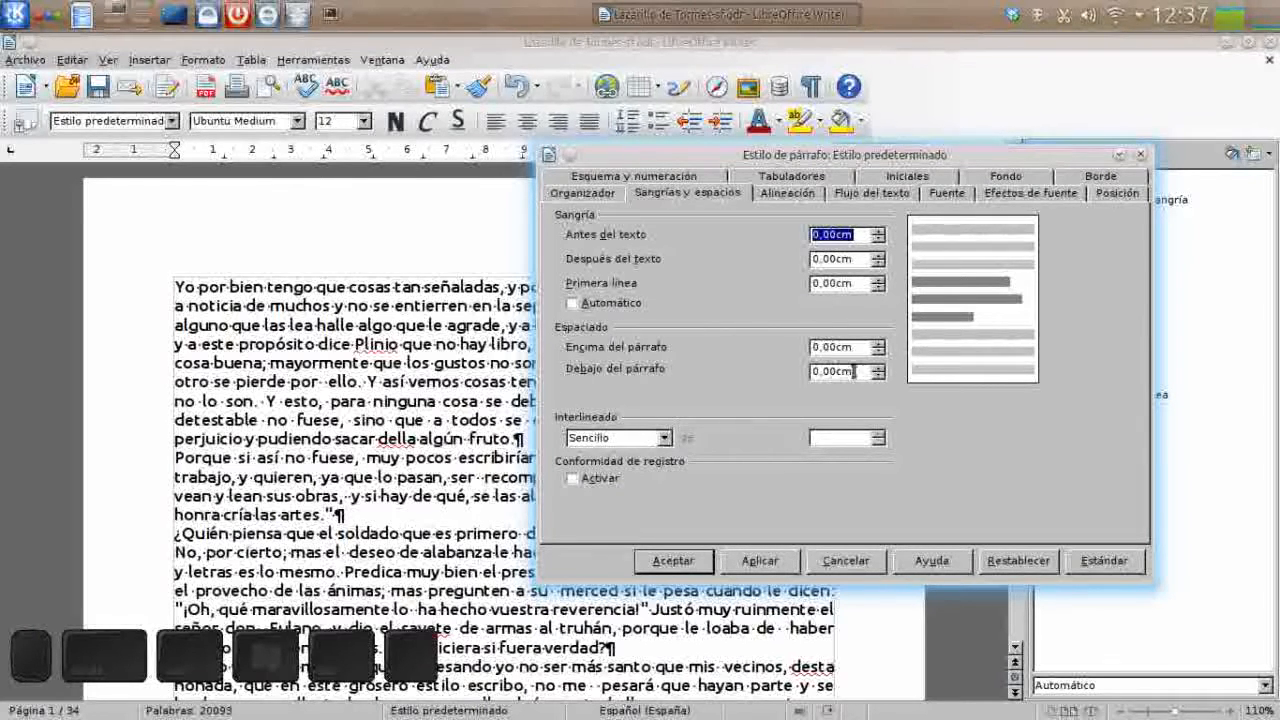
left_click(878, 367)
left_click(878, 367)
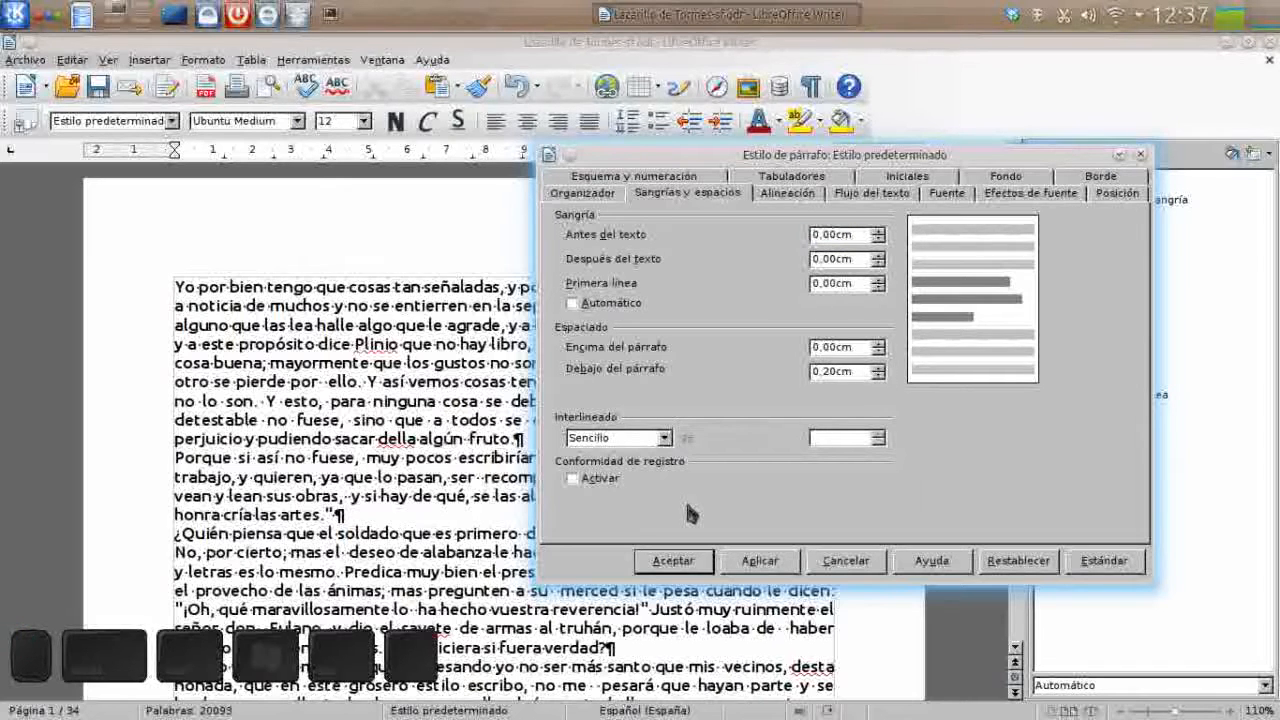
left_click(758, 563)
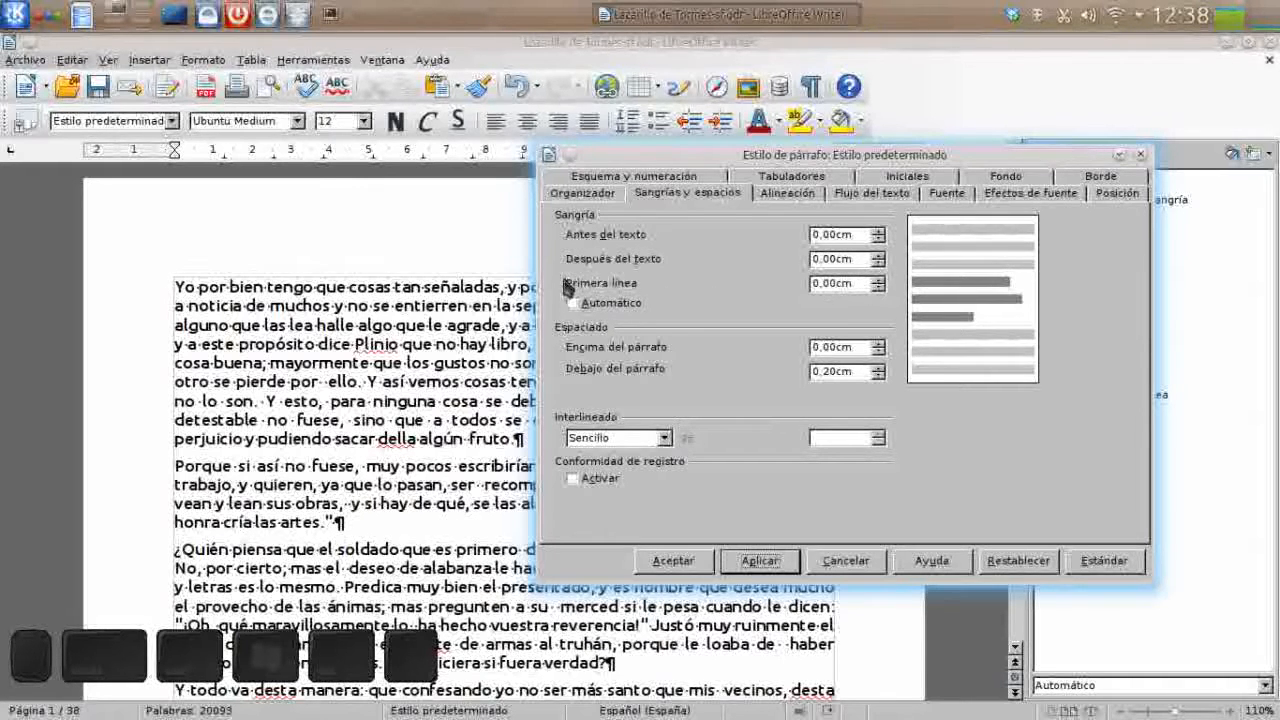
Step: Set the first-line indent of Estilo predeterminado to 1,00cm and apply it to the text
key("shift+super")
mouse_move(603, 268)
left_mouse_down()
mouse_move(566, 292)
mouse_move(600, 325)
mouse_move(655, 285)
mouse_move(596, 278)
left_mouse_up()
mouse_move(890, 268)
left_mouse_down()
mouse_move(820, 262)
mouse_move(785, 308)
mouse_move(903, 302)
mouse_move(896, 270)
mouse_move(880, 288)
left_mouse_up()
left_click(879, 285)
left_click(879, 285)
left_click(879, 285)
left_click(879, 285)
left_click(879, 285)
left_click(879, 285)
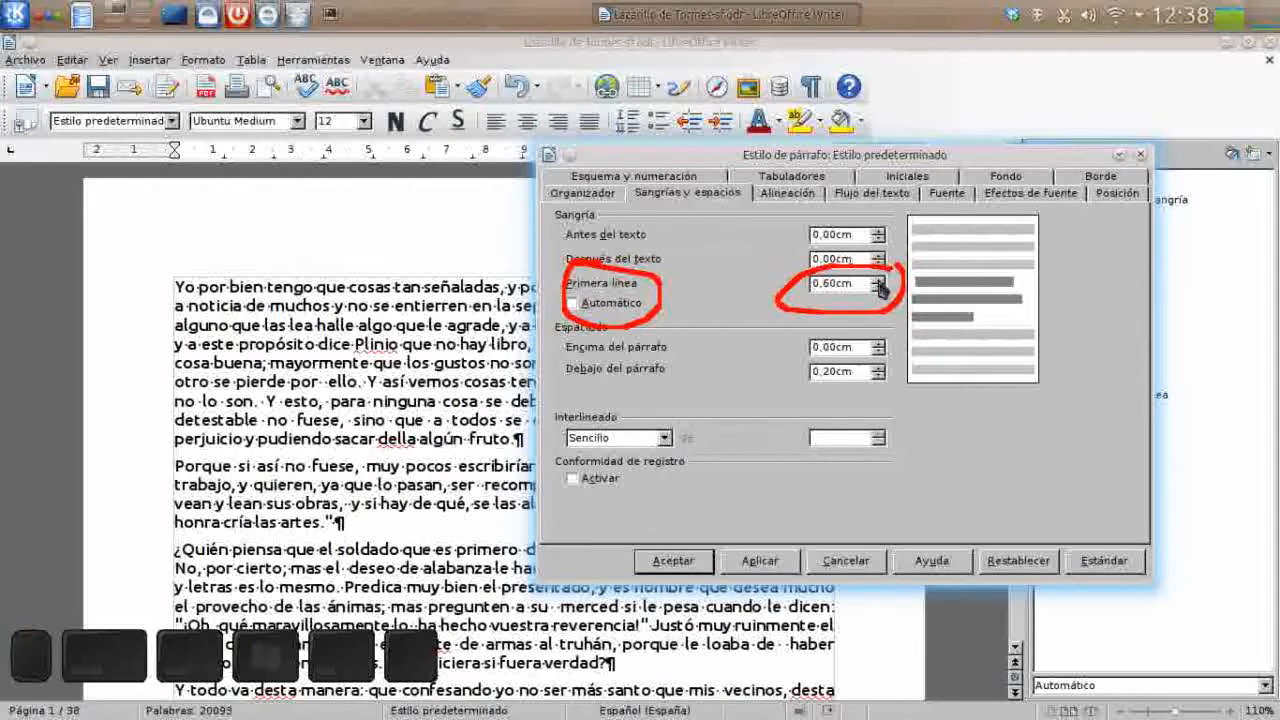
left_click(879, 285)
left_click(879, 285)
left_click(879, 285)
left_click(762, 562)
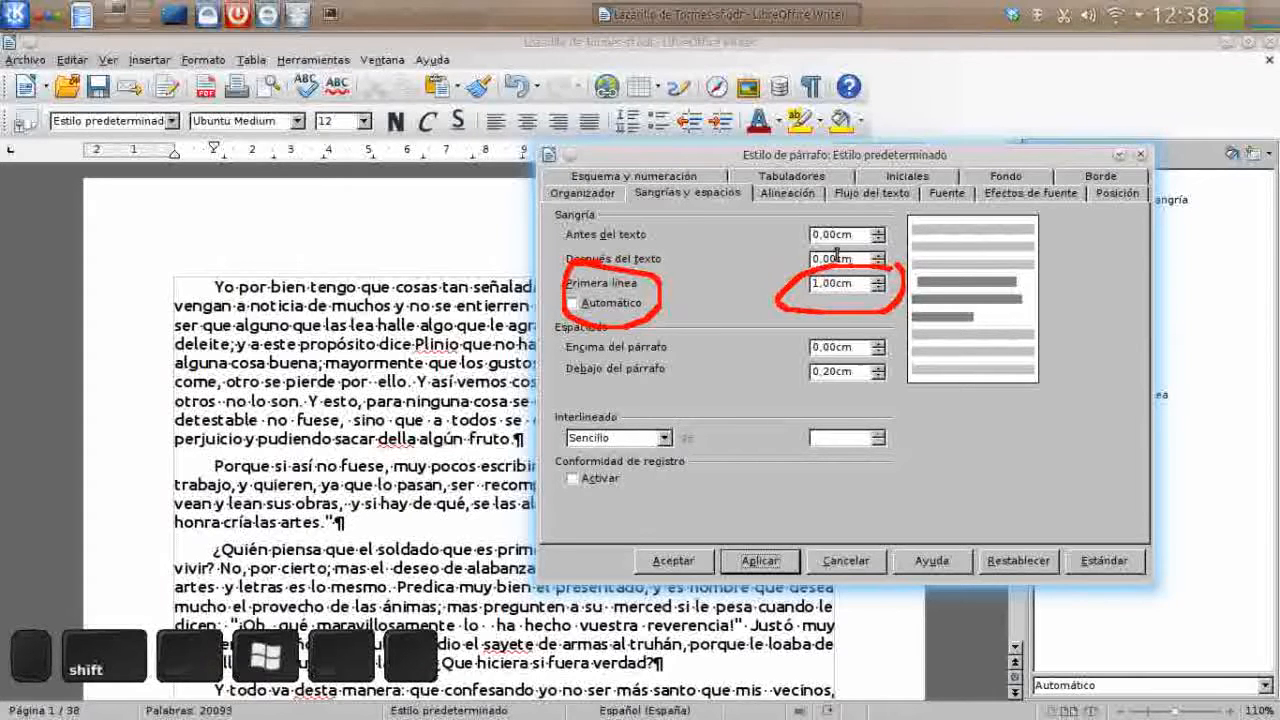
key("shift+super+F11")
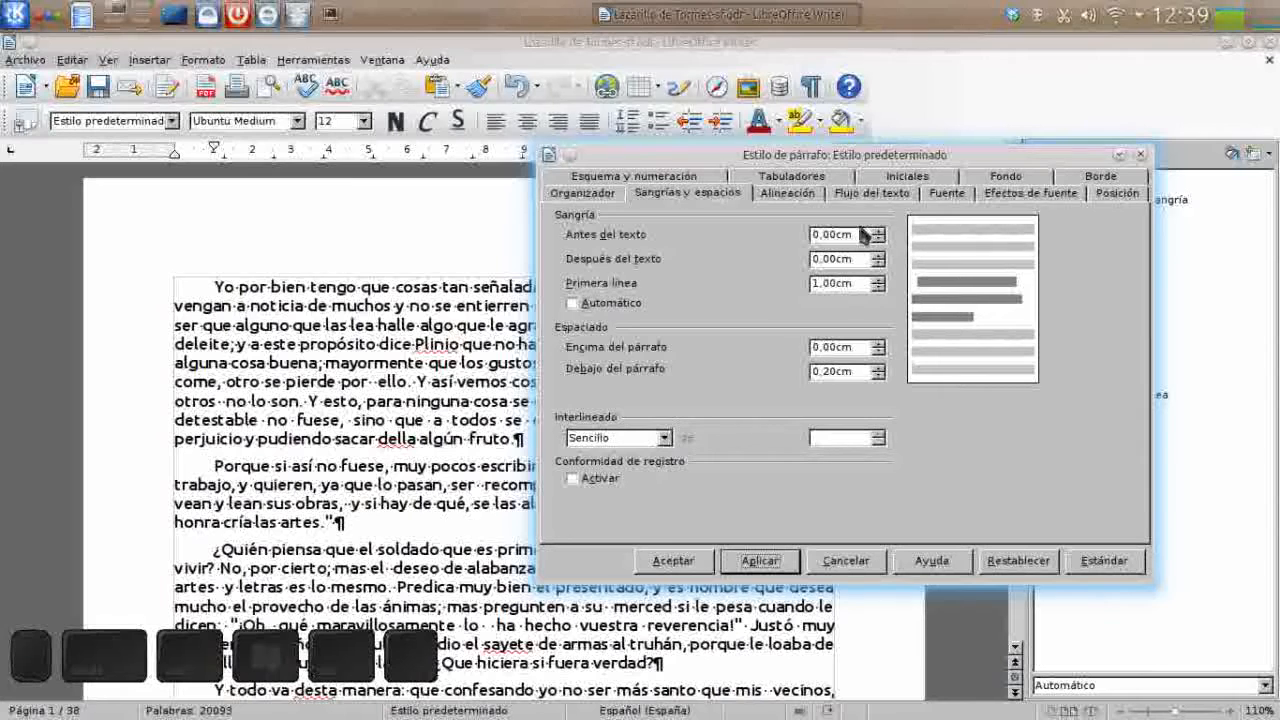
Step: Give Estilo predeterminado a hanging indent with 1,00cm before the text and -1,00cm on the first line, and apply it
double_click(858, 233)
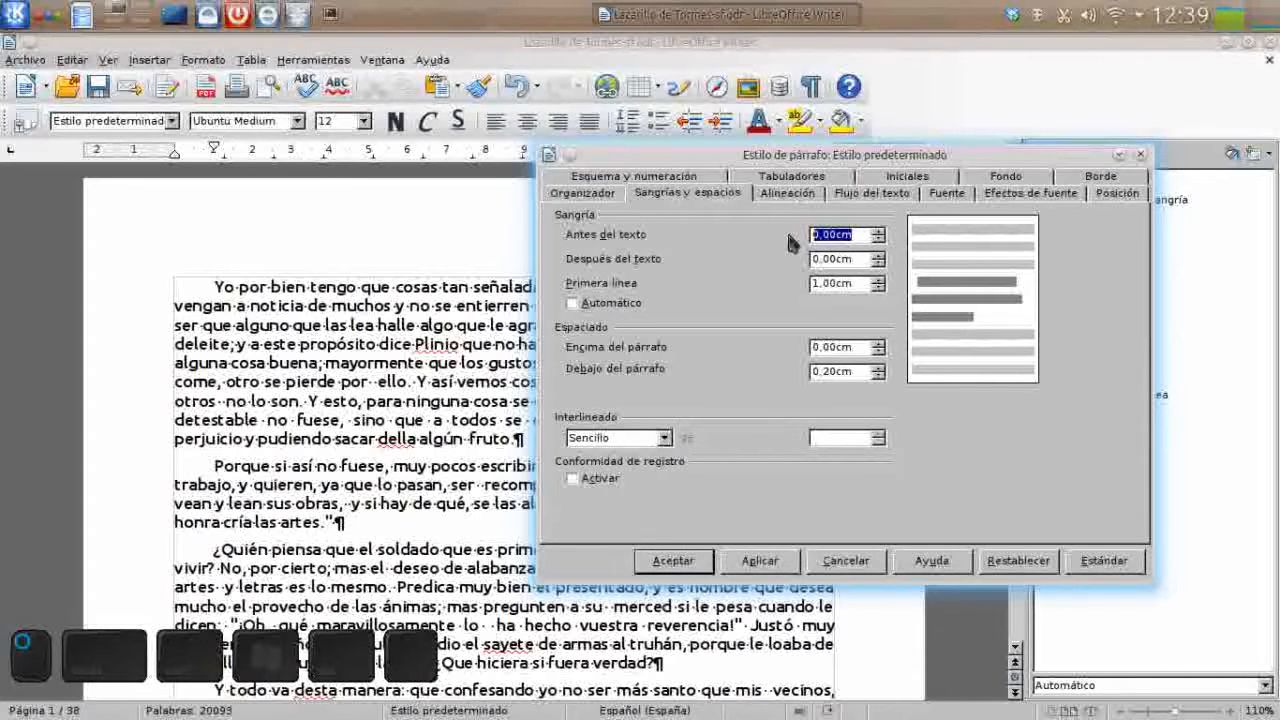
type("1")
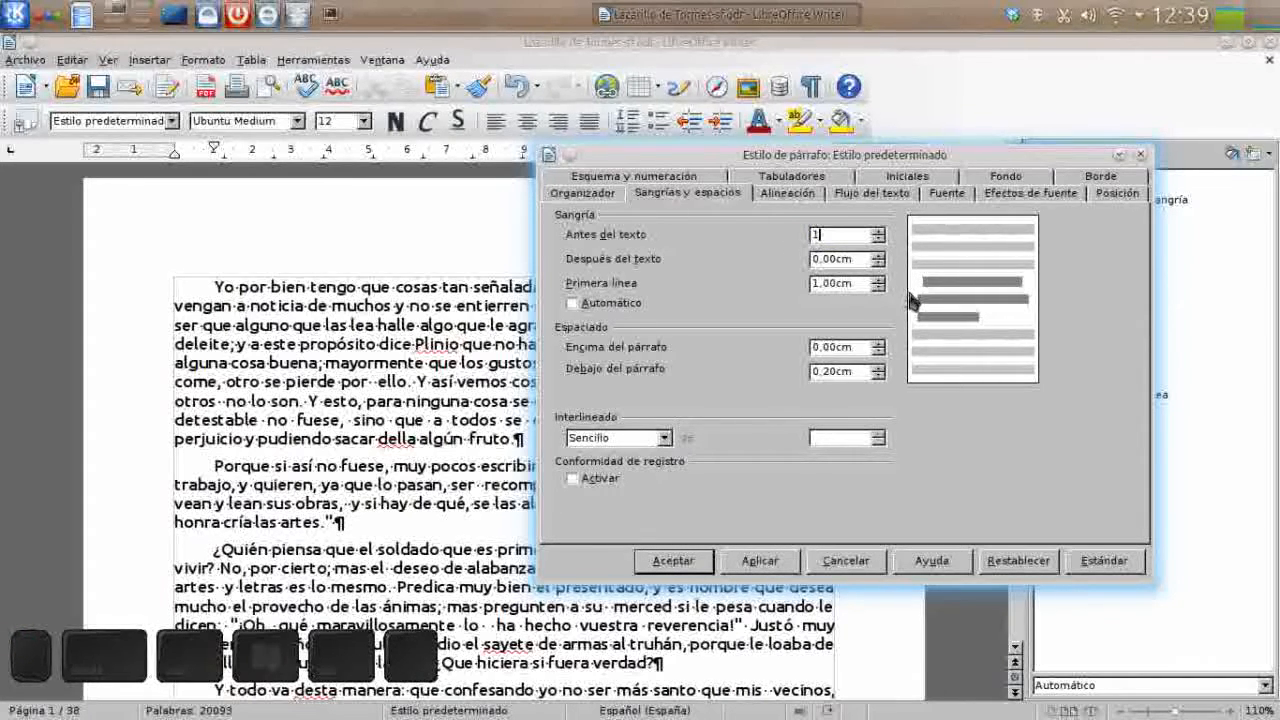
left_click(878, 288)
left_click(878, 288)
left_click(878, 288)
left_click(878, 288)
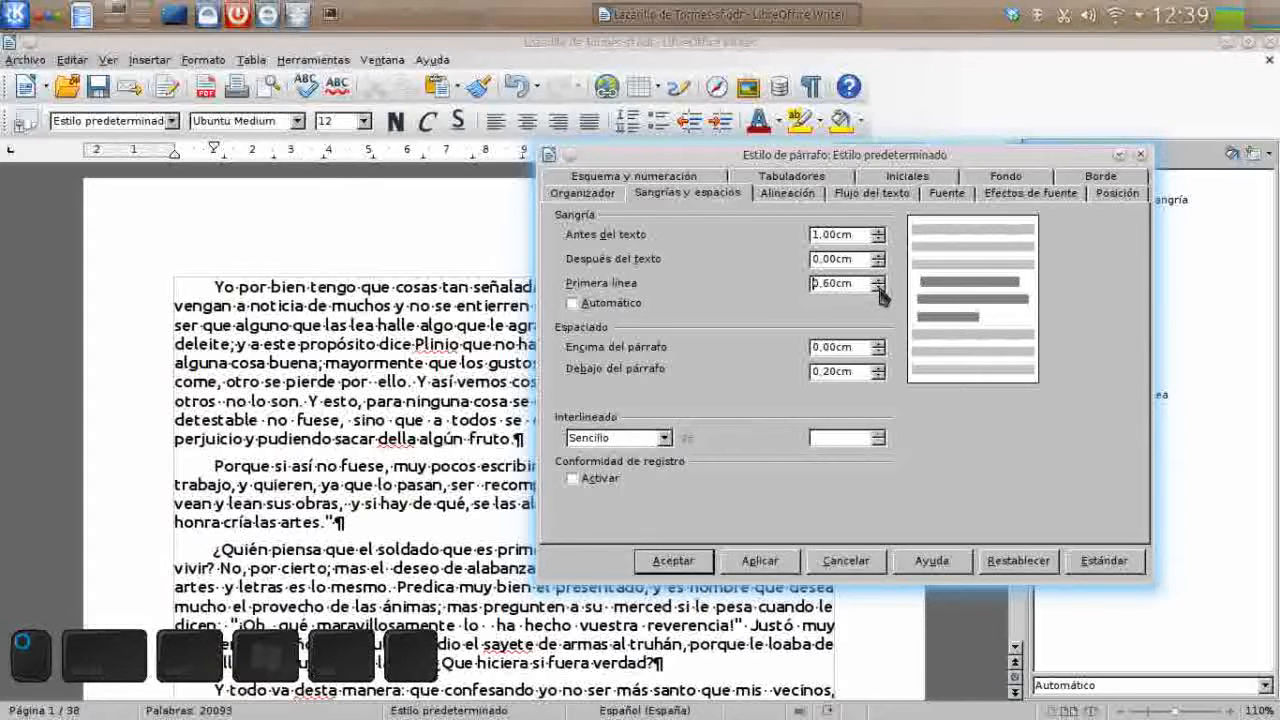
left_click(878, 288)
left_click(878, 288)
left_click(878, 288)
left_click(878, 288)
left_click(878, 288)
left_click(878, 288)
left_click(878, 288)
left_click(878, 288)
left_click(878, 288)
left_click(878, 288)
left_click(878, 288)
left_click(878, 288)
left_click(878, 288)
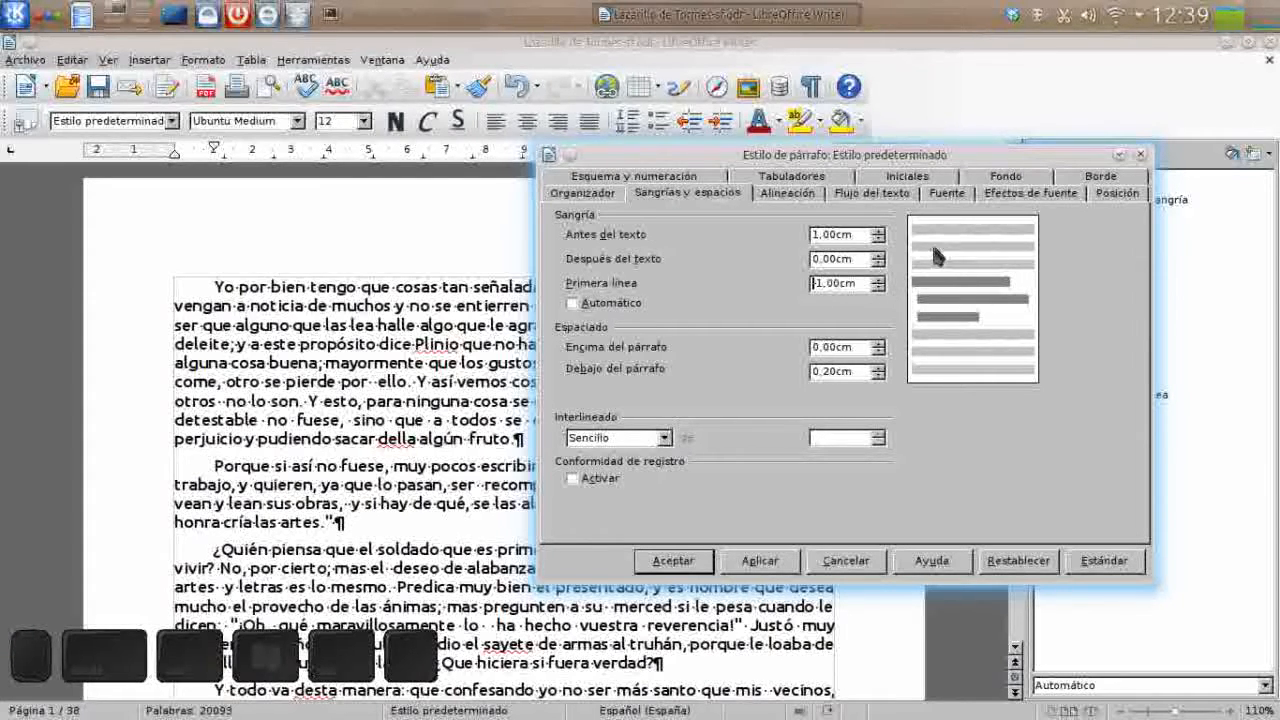
left_click(756, 564)
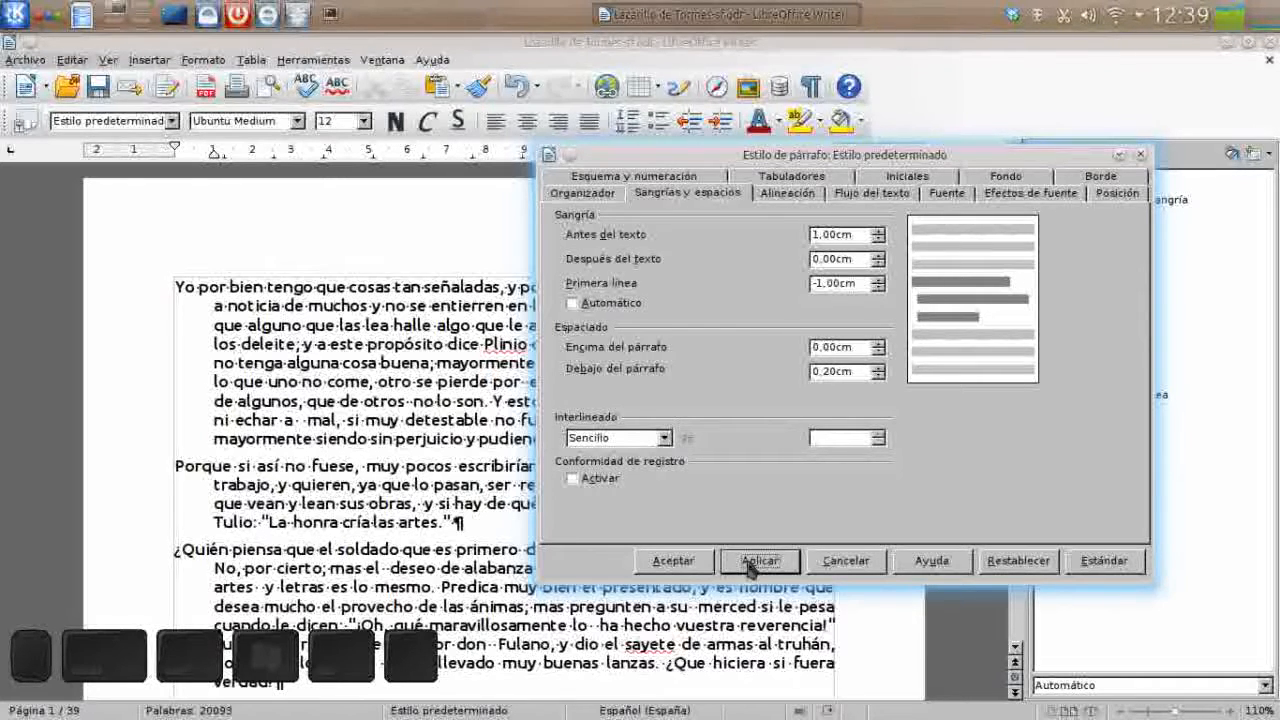
Step: Set the font size of Estilo predeterminado to 22pt and apply it to the text
left_click(948, 193)
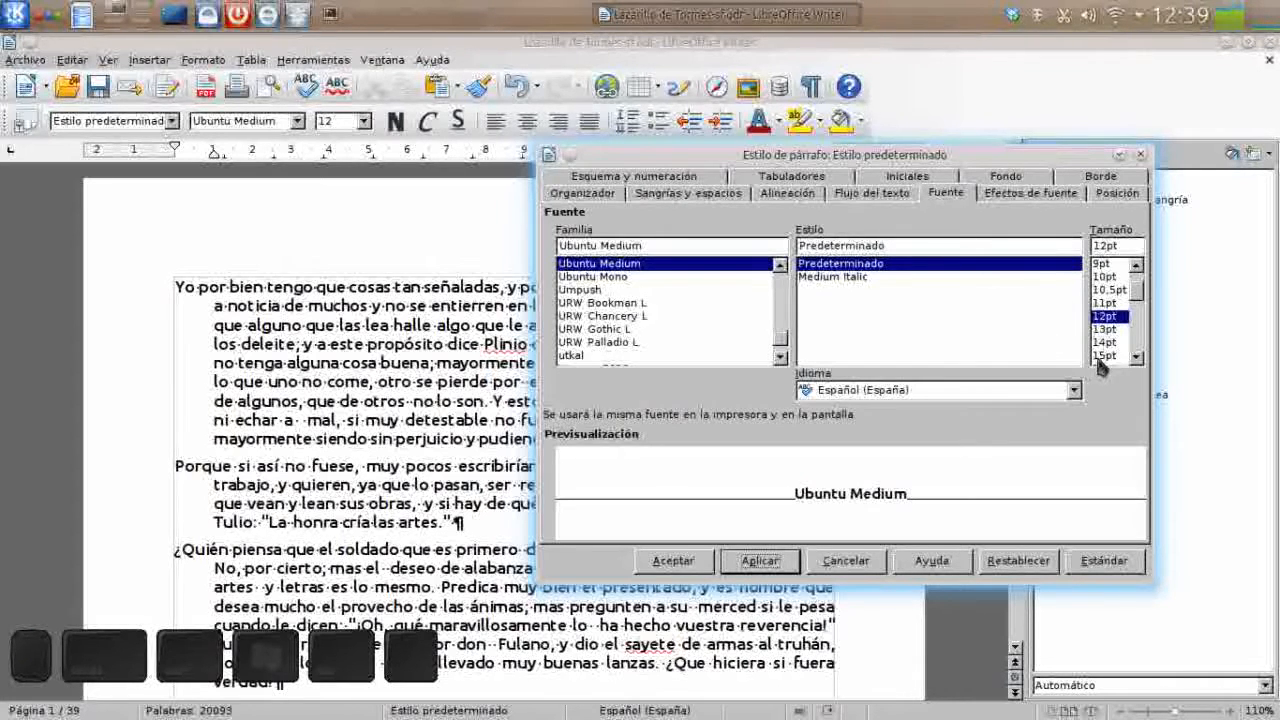
scroll(1128, 350, "down", 2)
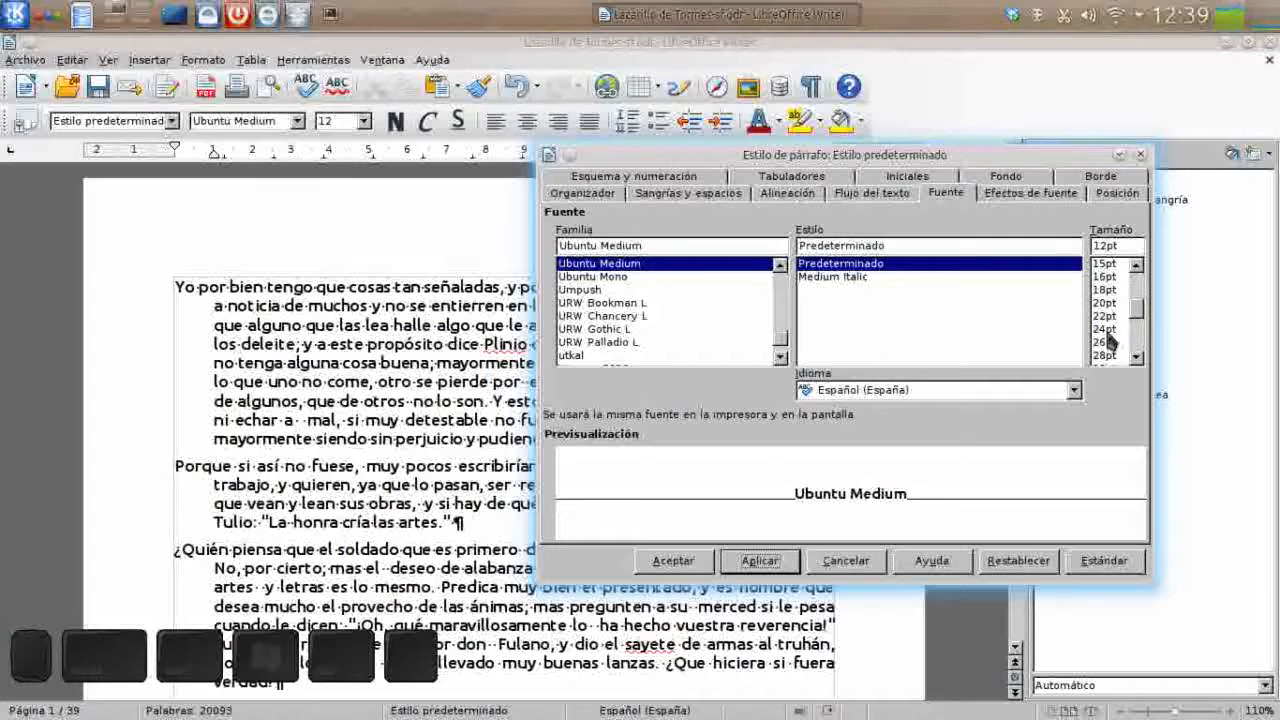
left_click(1106, 317)
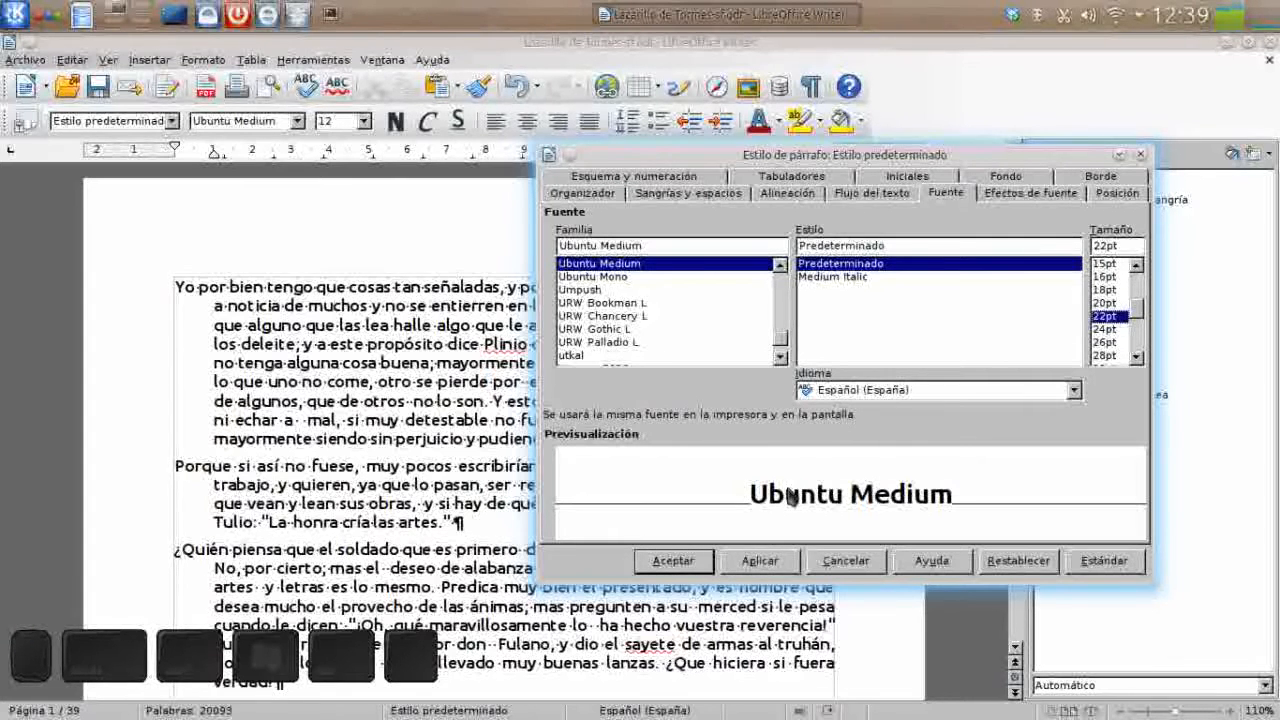
left_click(755, 562)
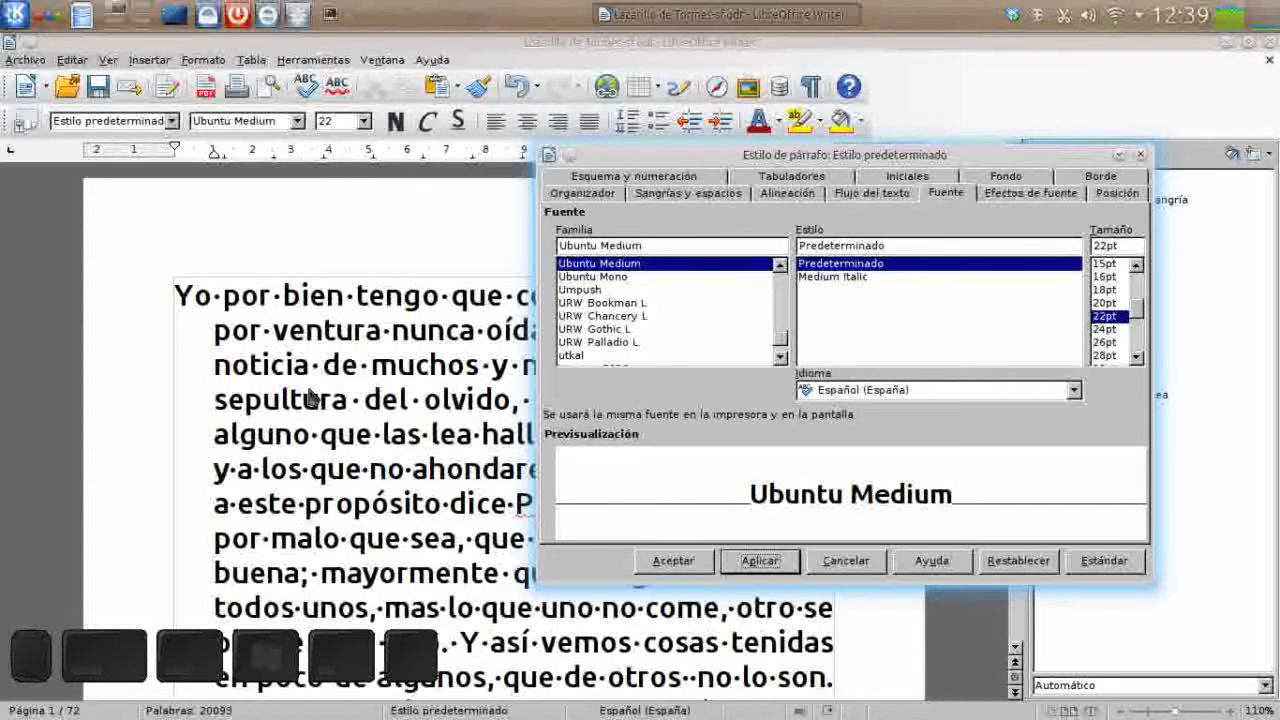
Step: Set the font size of Estilo predeterminado to 9pt, apply it and close the style settings
left_click(1137, 283)
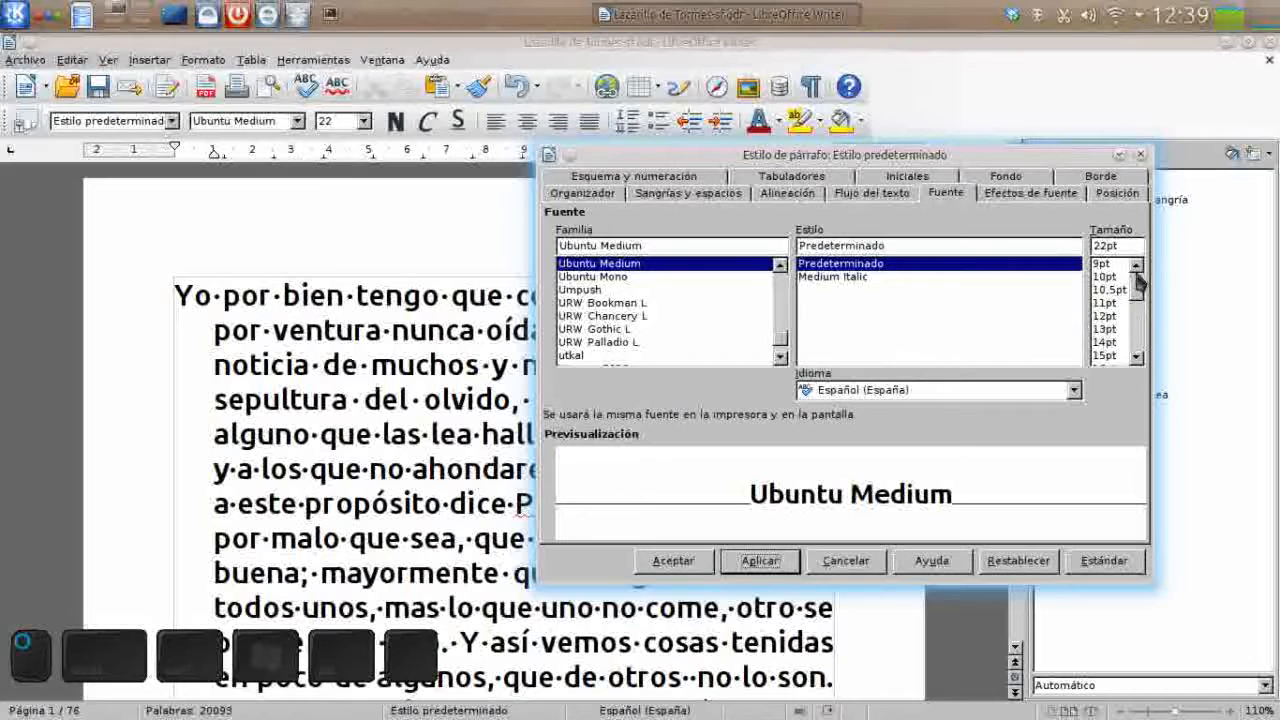
left_click(1102, 263)
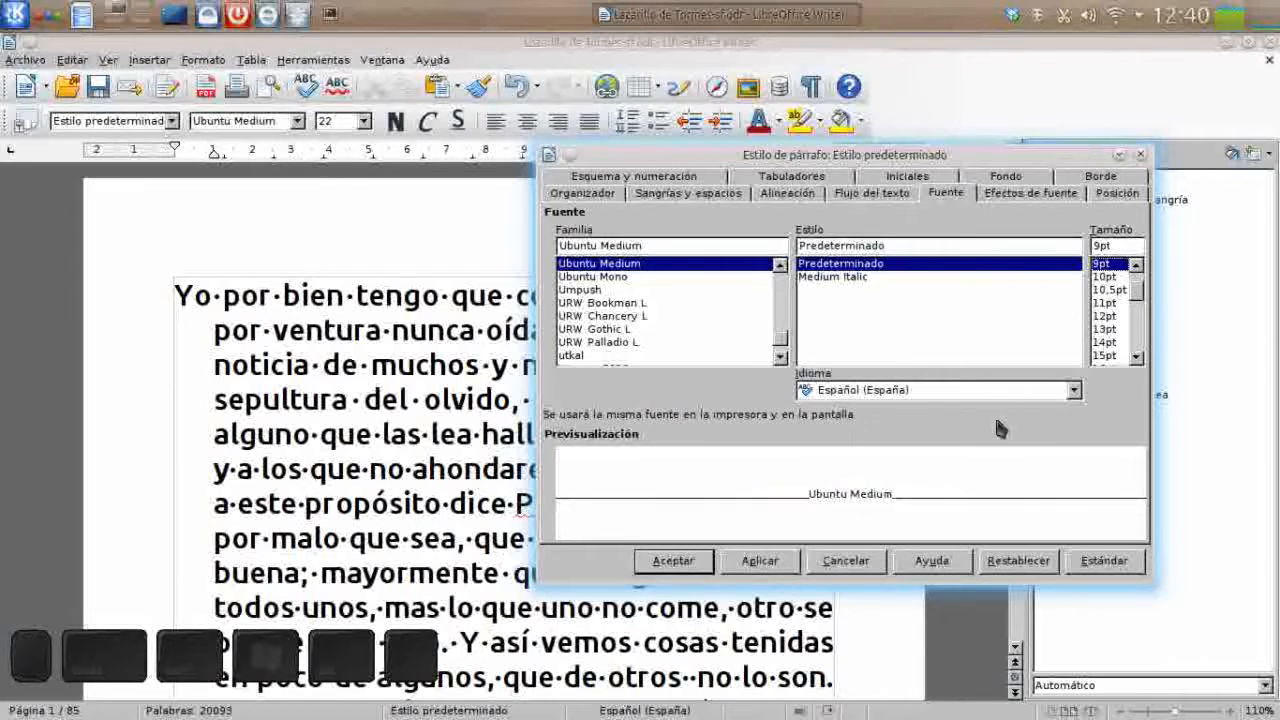
left_click(766, 563)
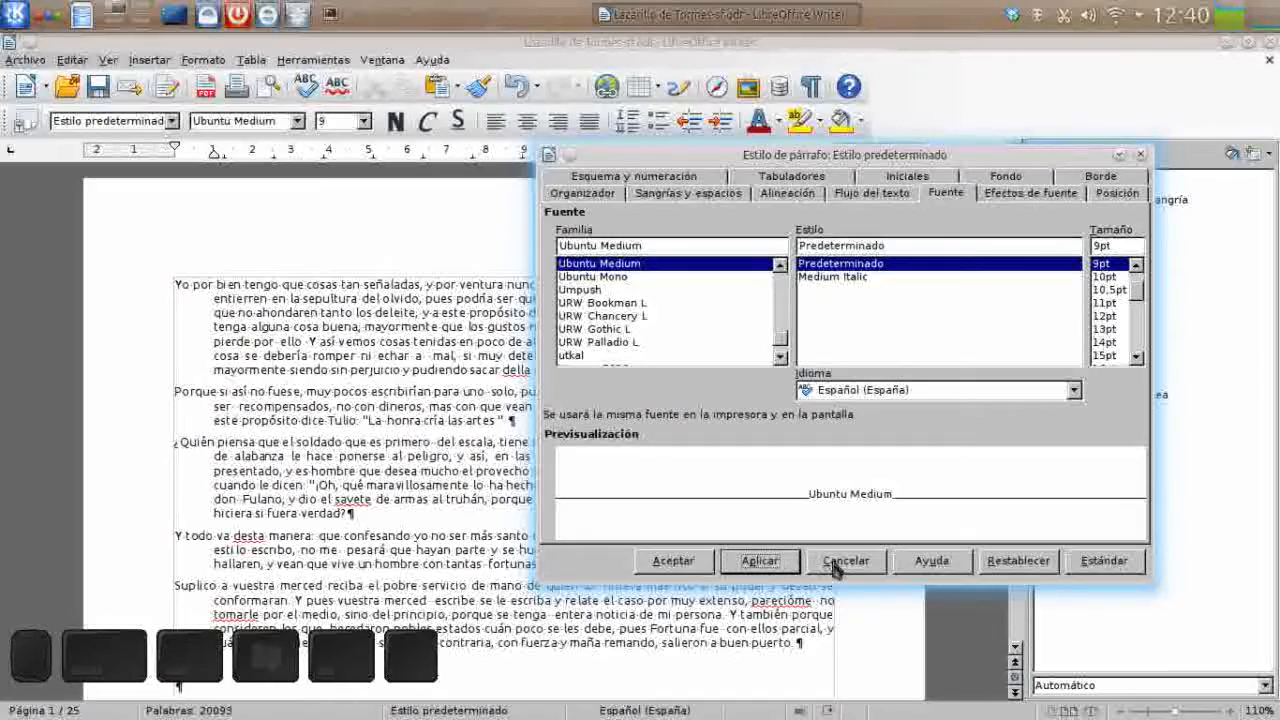
left_click(673, 562)
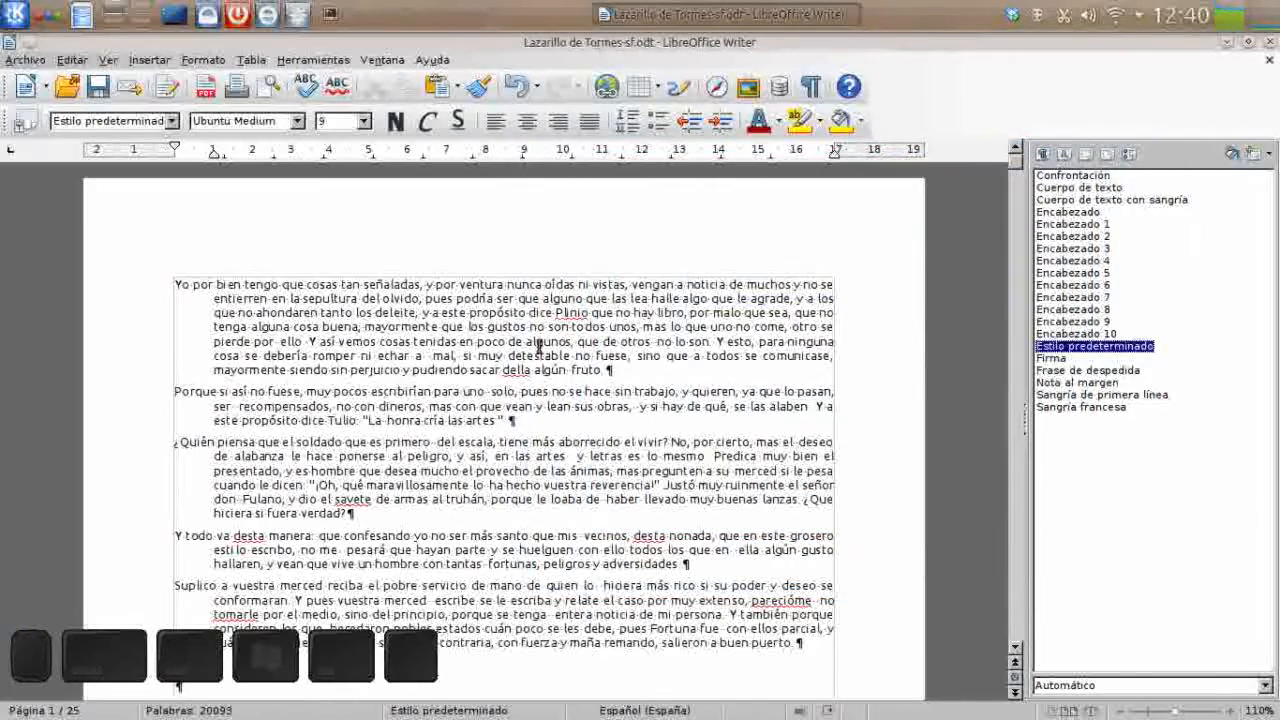
Step: Apply the Encabezado 1 paragraph style to the chapter title "Tratado Primero"
scroll(166, 355, "down", 5)
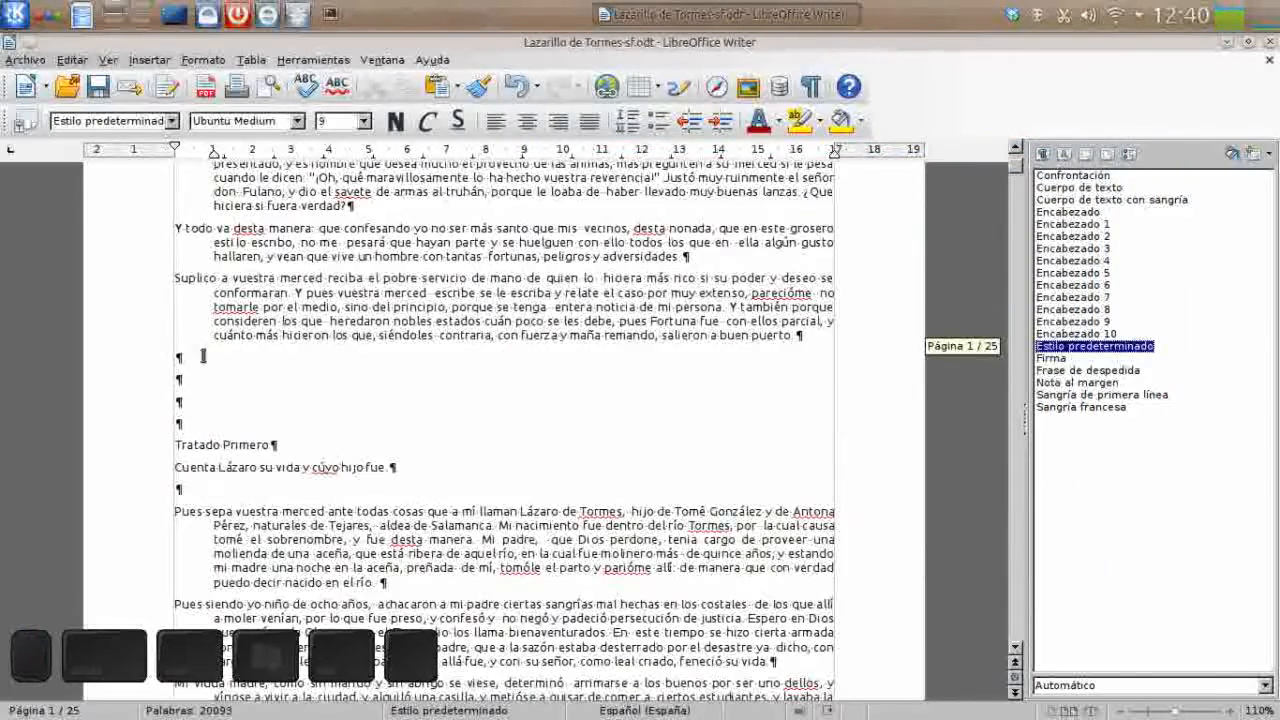
left_click(212, 358)
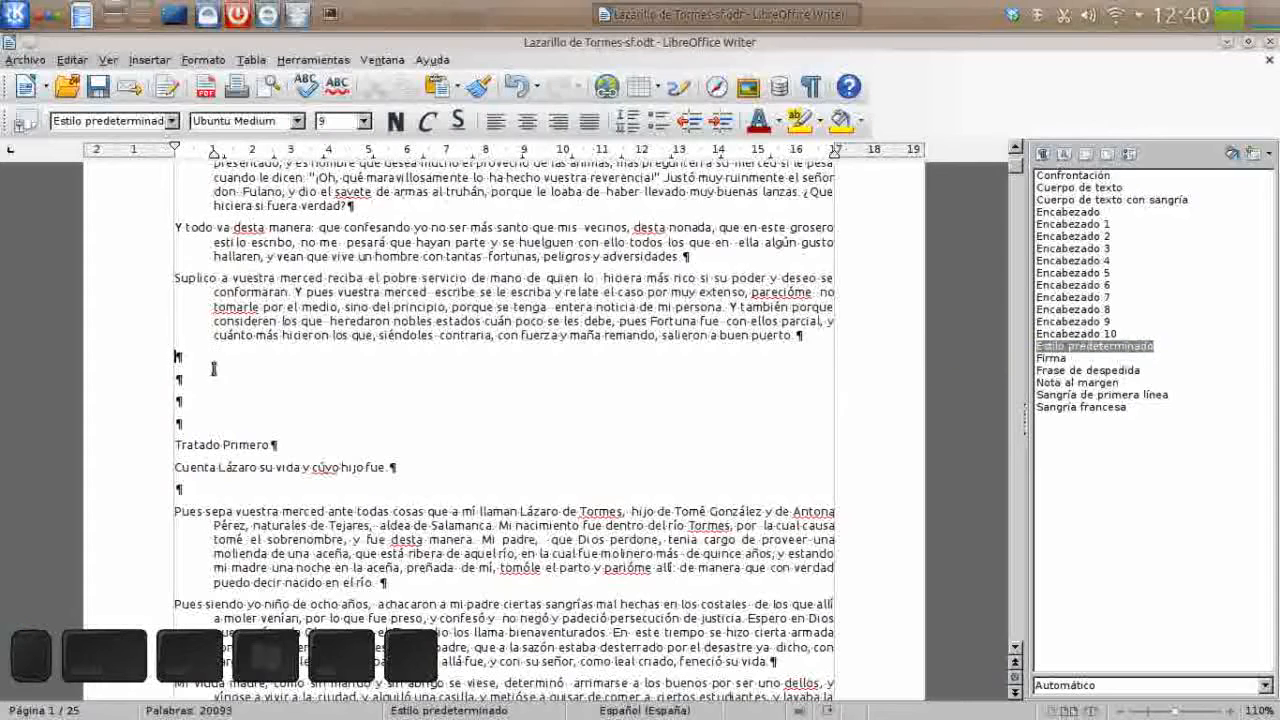
left_click(238, 446)
double_click(1078, 226)
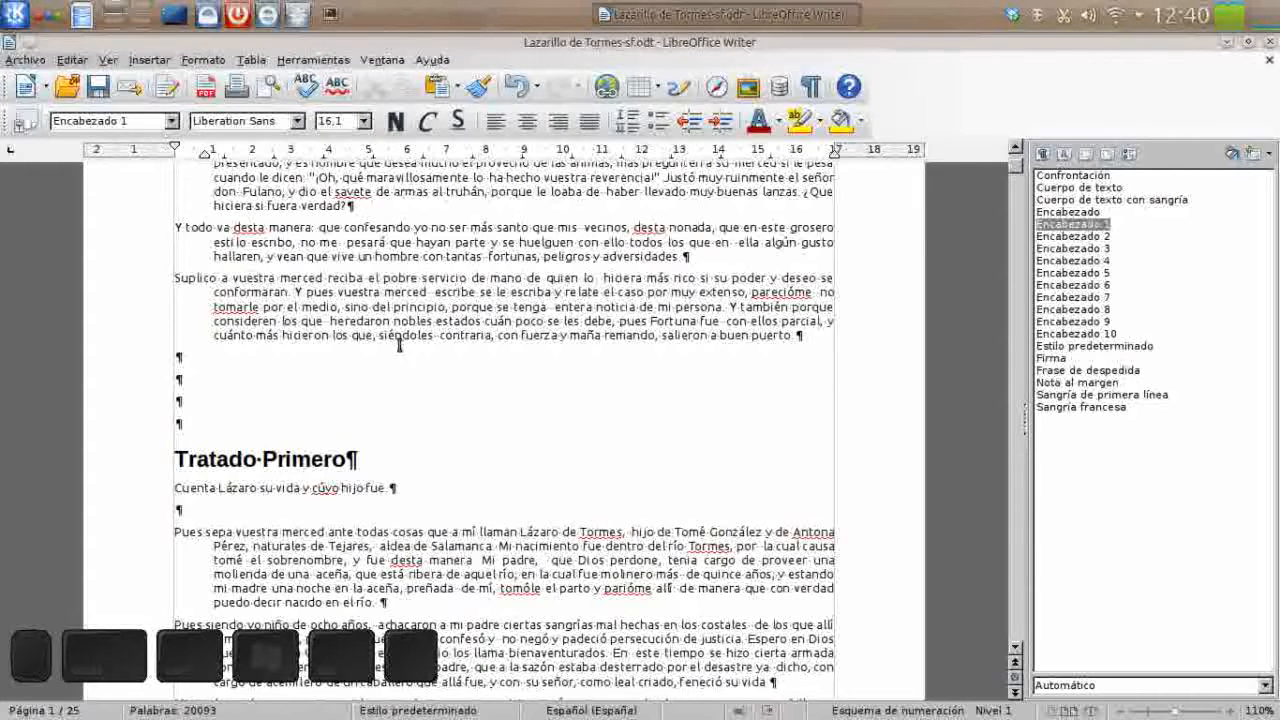
Step: Delete the four empty paragraphs above "Tratado Primero" and the empty one below its subtitle
left_click(281, 360)
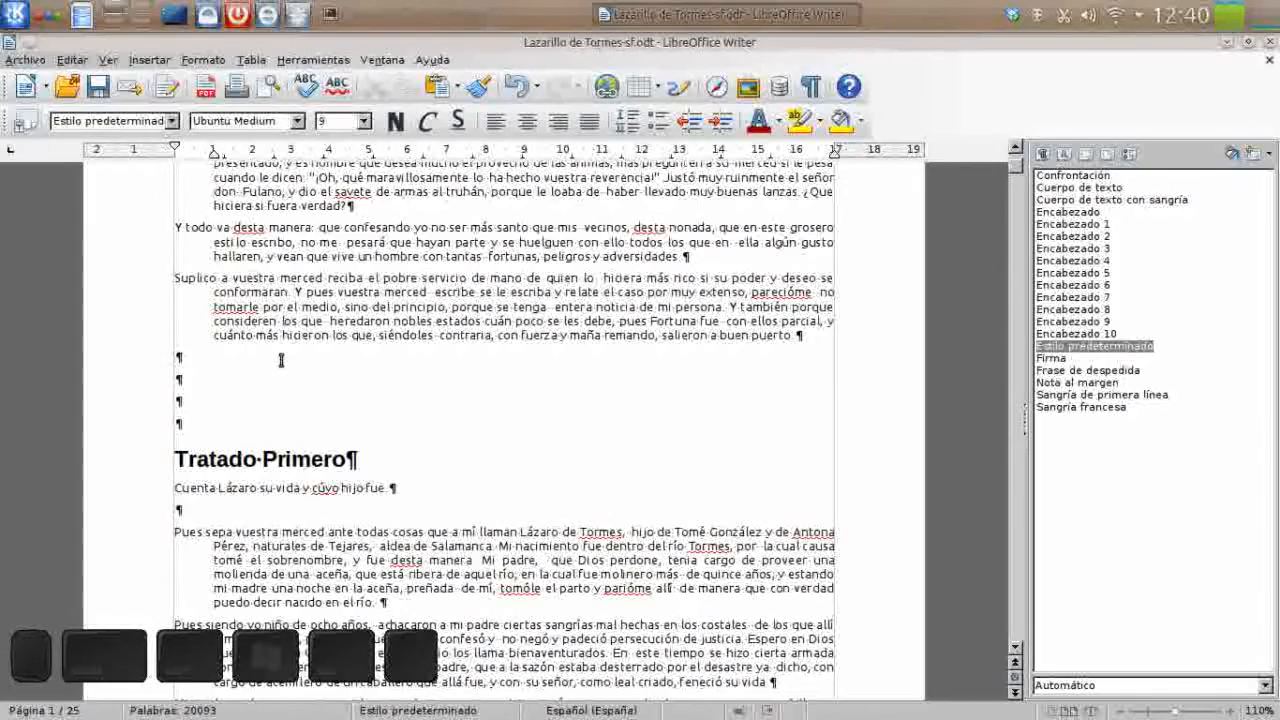
key("Delete")
key("Delete")
key("Delete")
key("Delete")
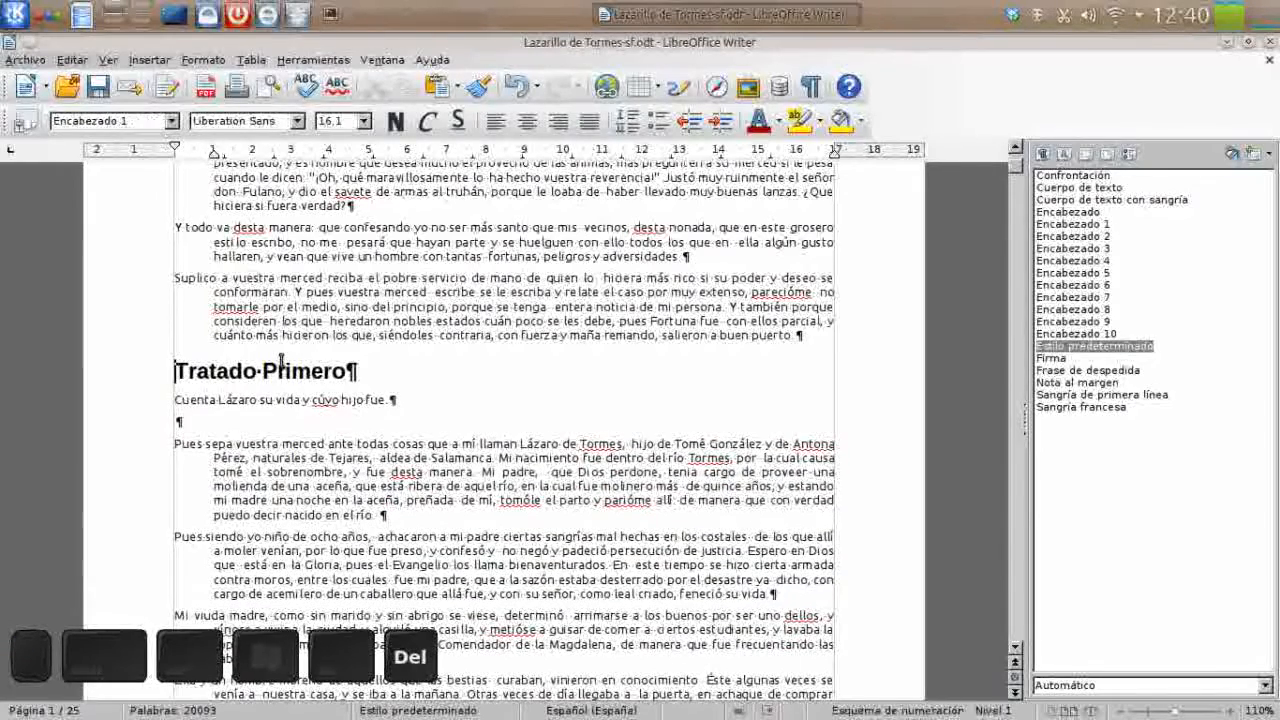
left_click(236, 418)
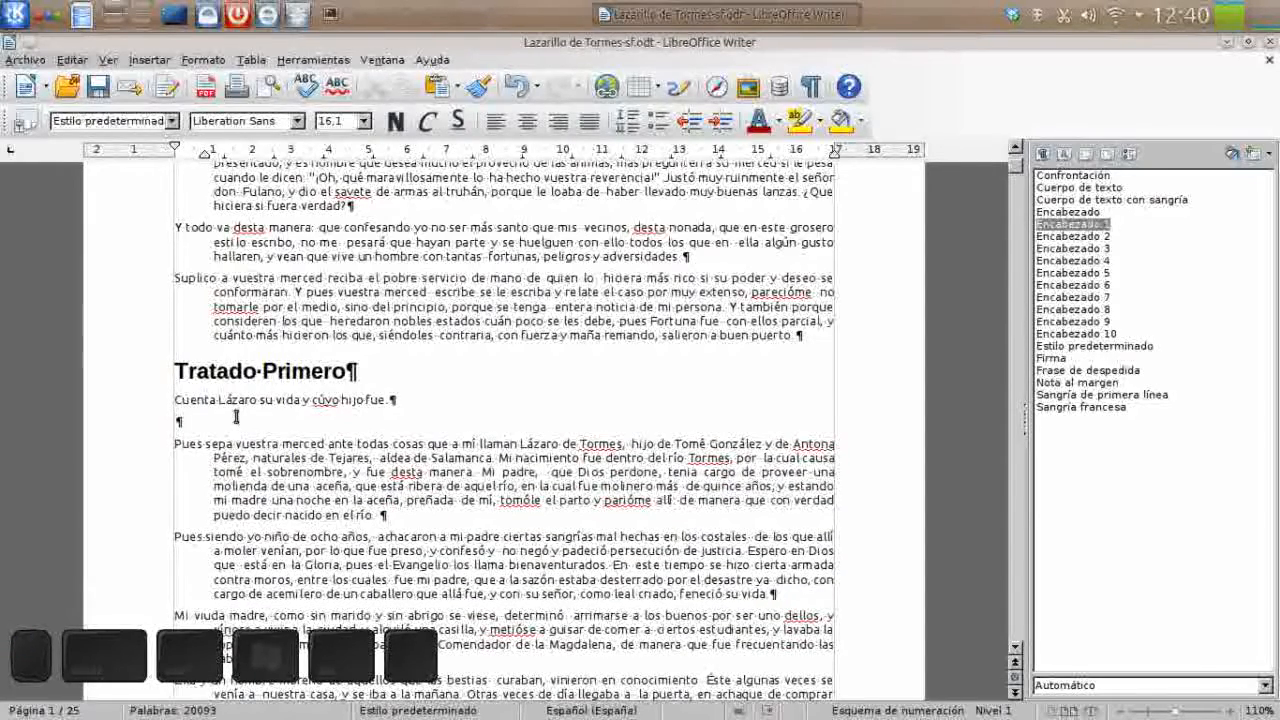
key("Delete")
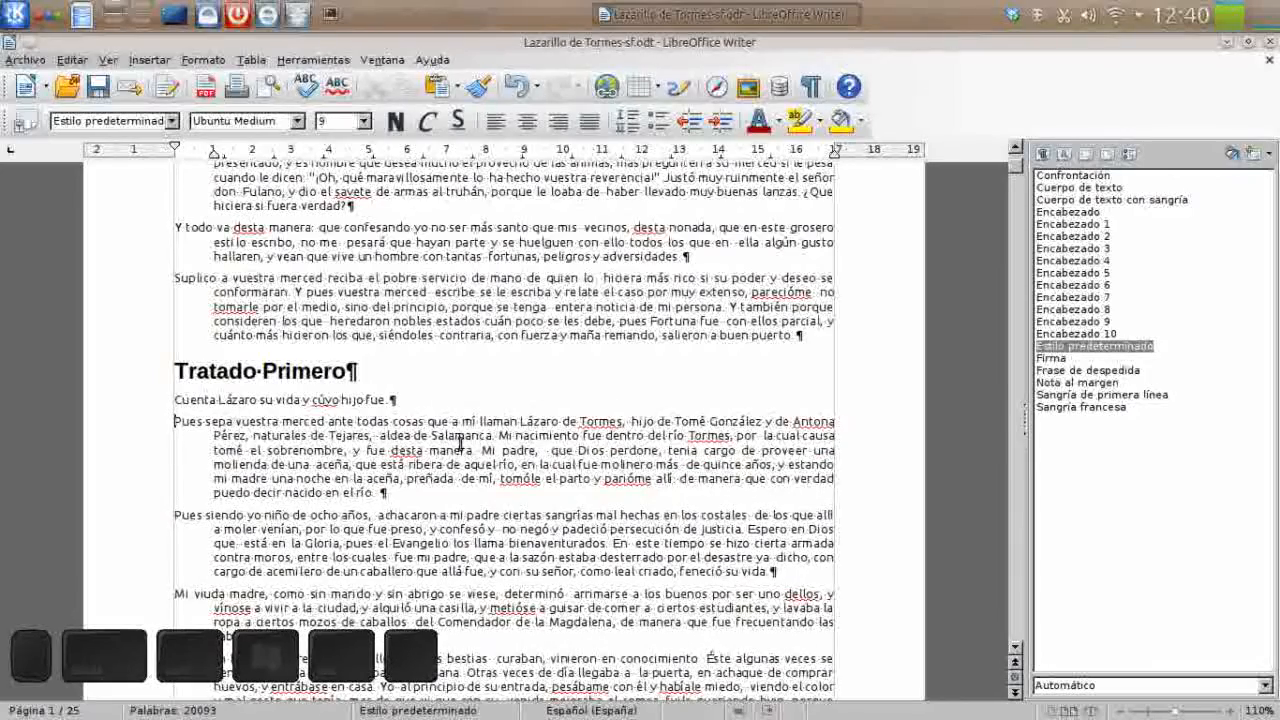
Step: Apply the Encabezado 1 paragraph style to the chapter title "Tratado Segundo"
scroll(469, 450, "down", 15)
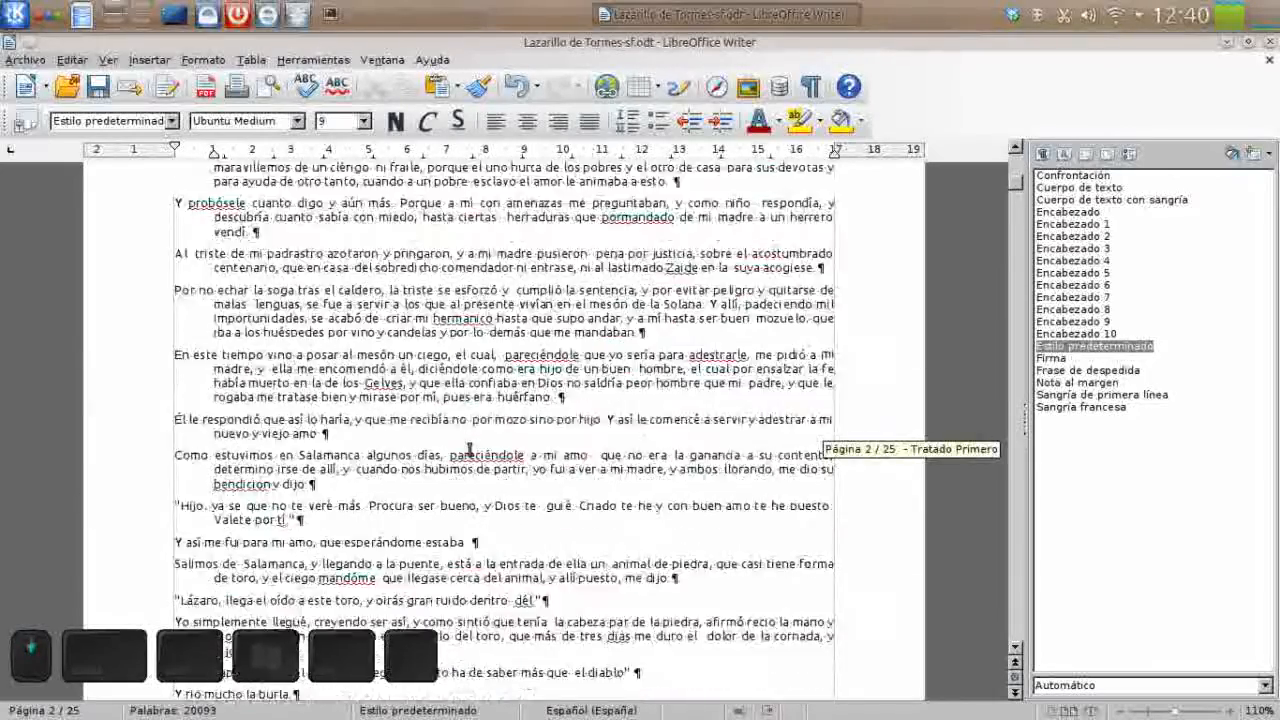
scroll(469, 450, "down", 15)
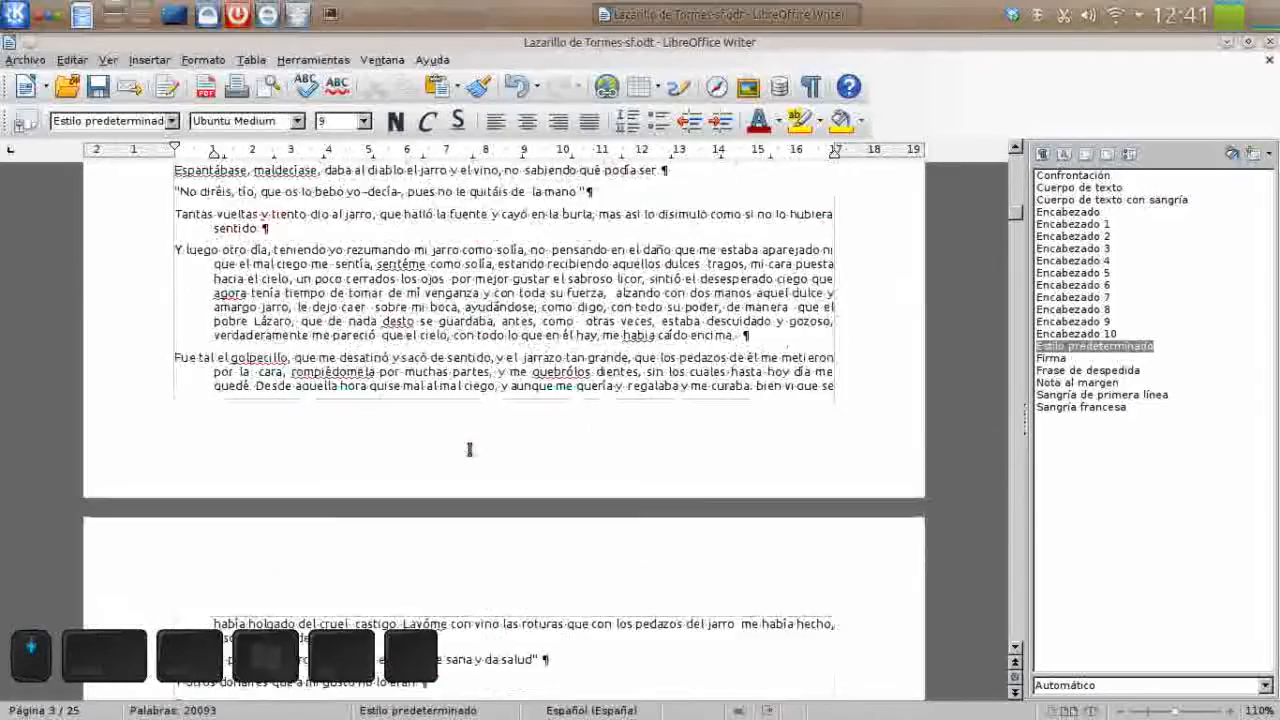
scroll(469, 450, "down", 15)
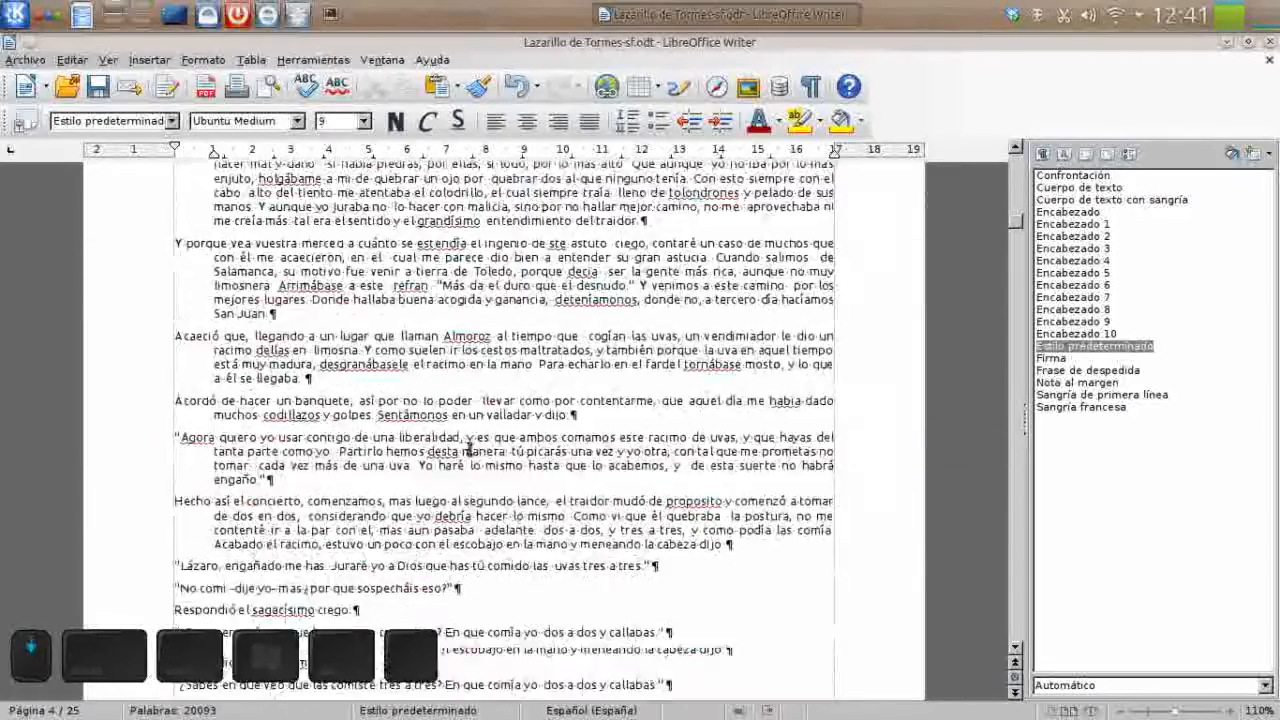
scroll(469, 450, "down", 15)
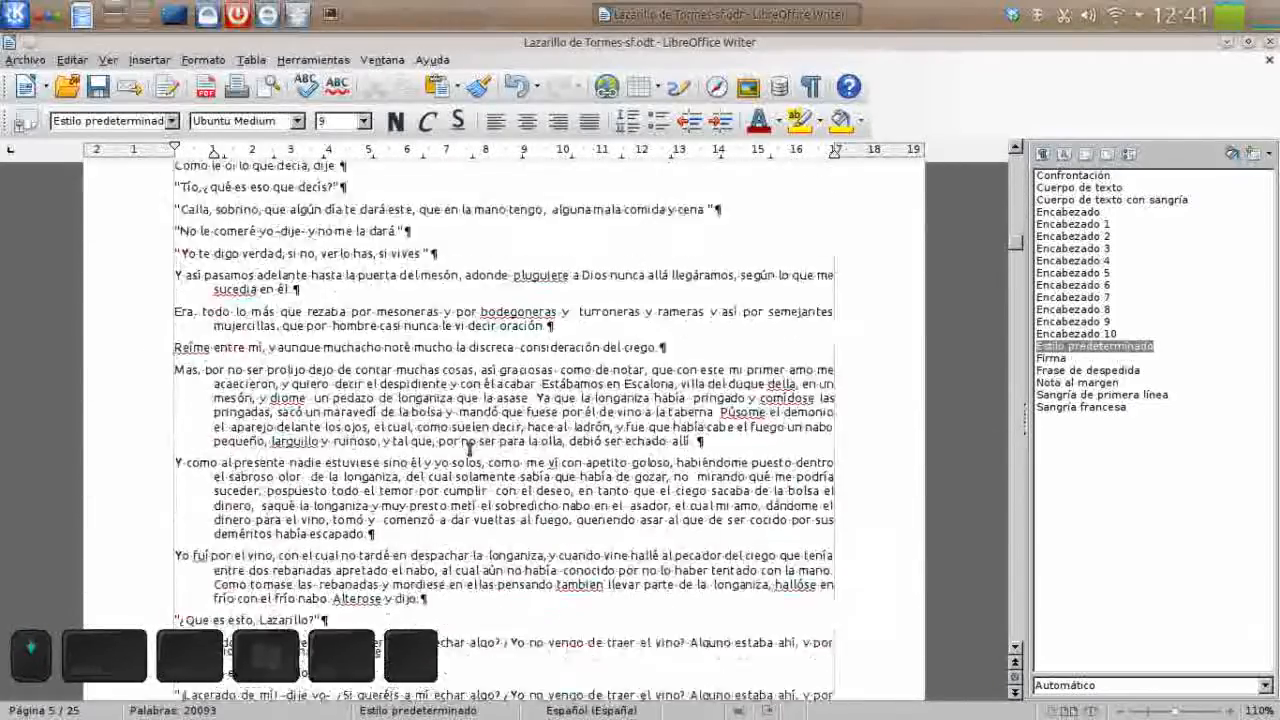
scroll(469, 450, "down", 15)
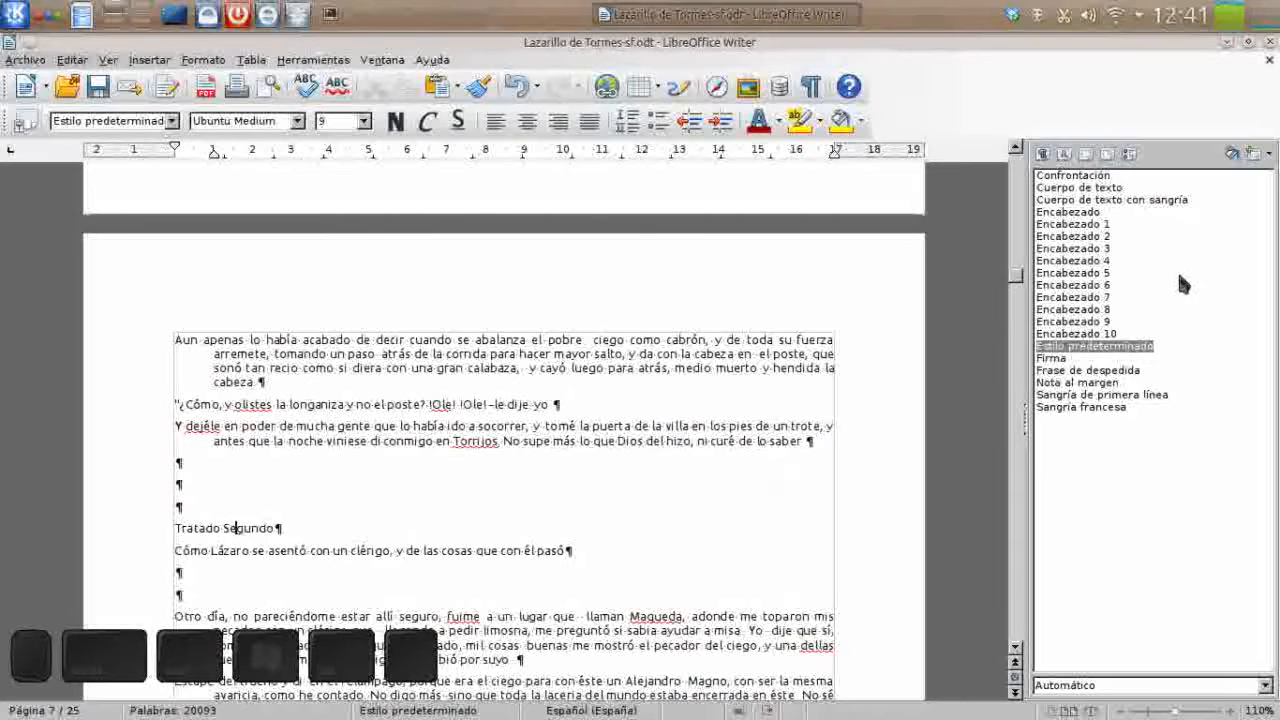
double_click(1091, 226)
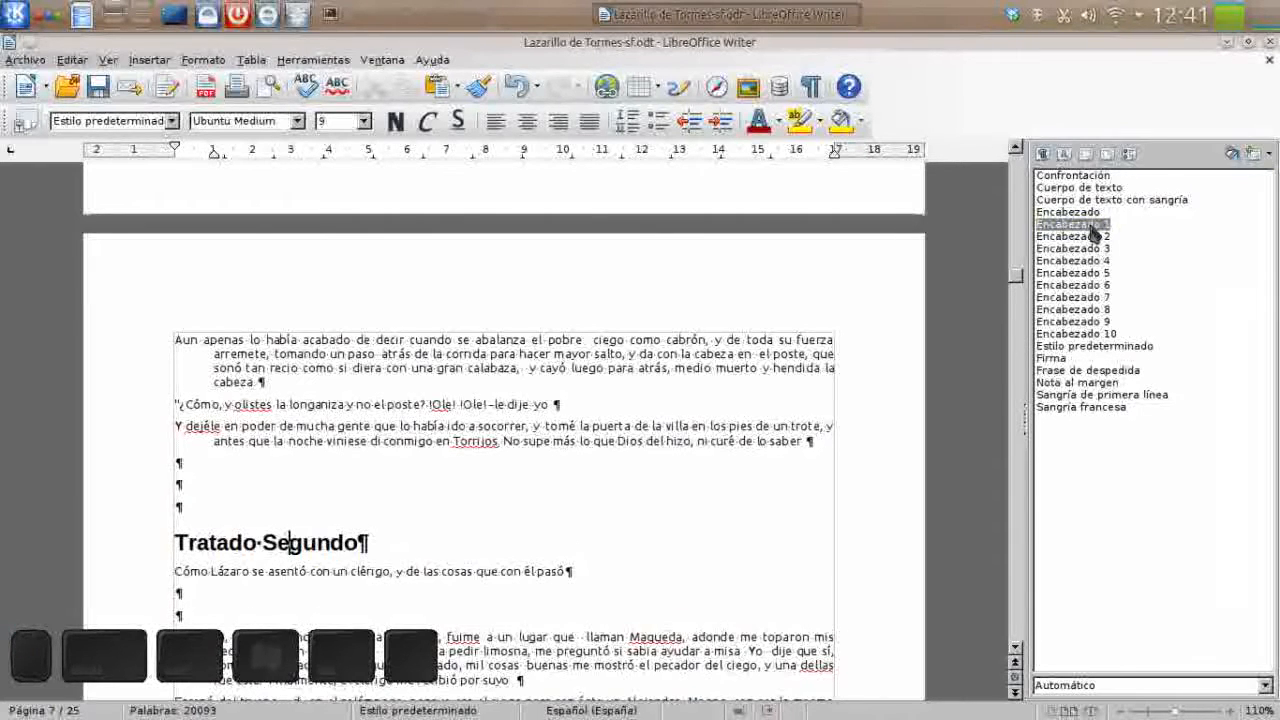
Step: Delete the three empty paragraphs above "Tratado Segundo" and the two below its subtitle
left_click(199, 462)
key("Delete")
key("Delete")
key("Delete")
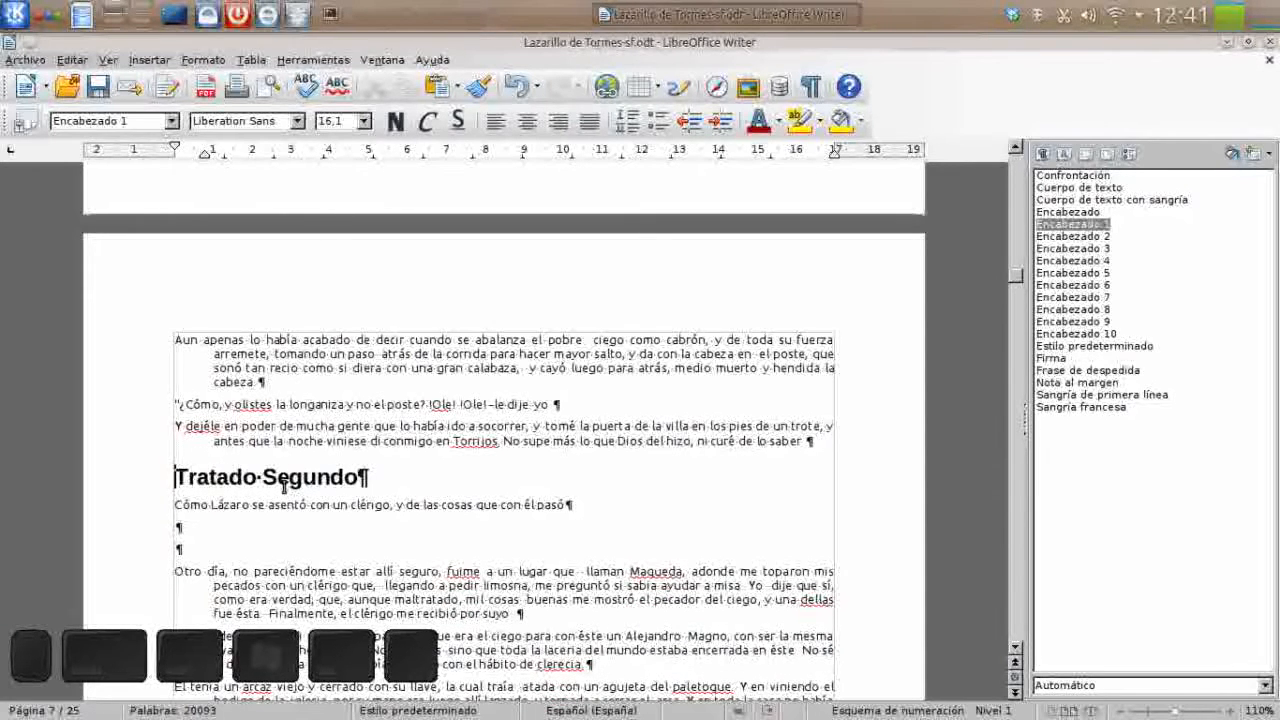
left_click(233, 535)
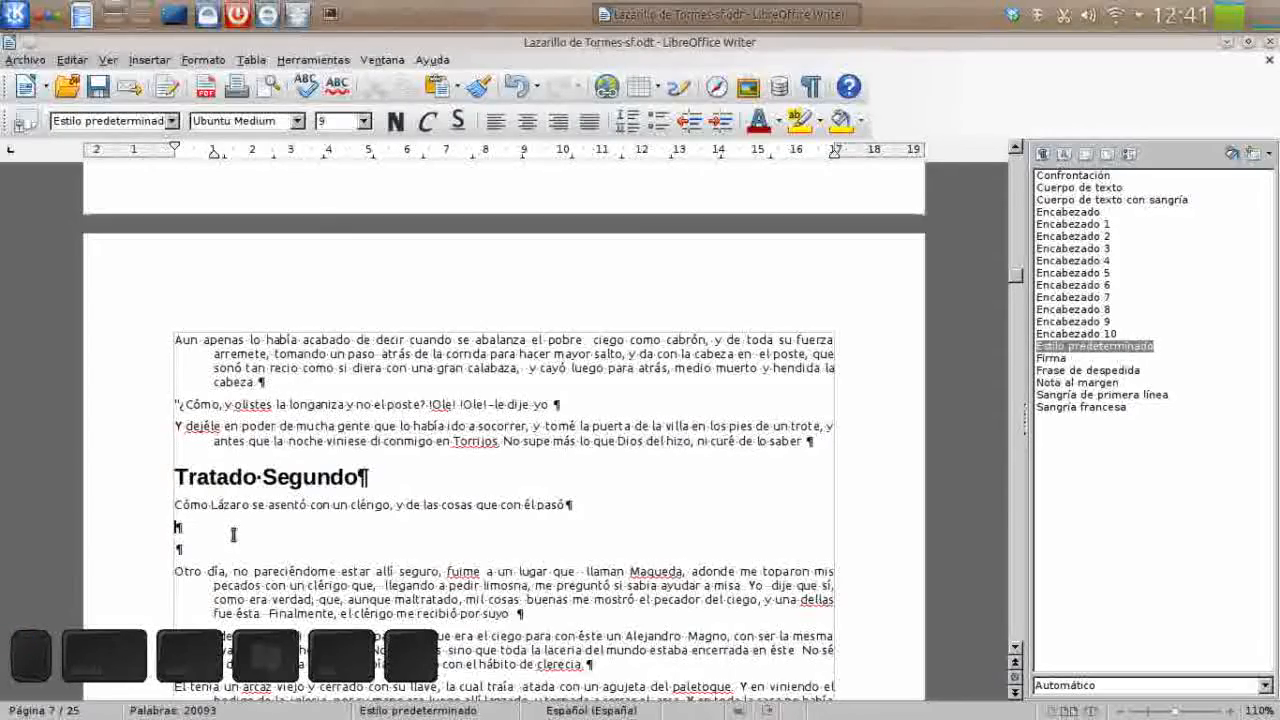
key("Delete")
key("Delete")
Step: Delete the three empty paragraphs above the chapter title "Tratado Tercero"
scroll(310, 538, "down", 5)
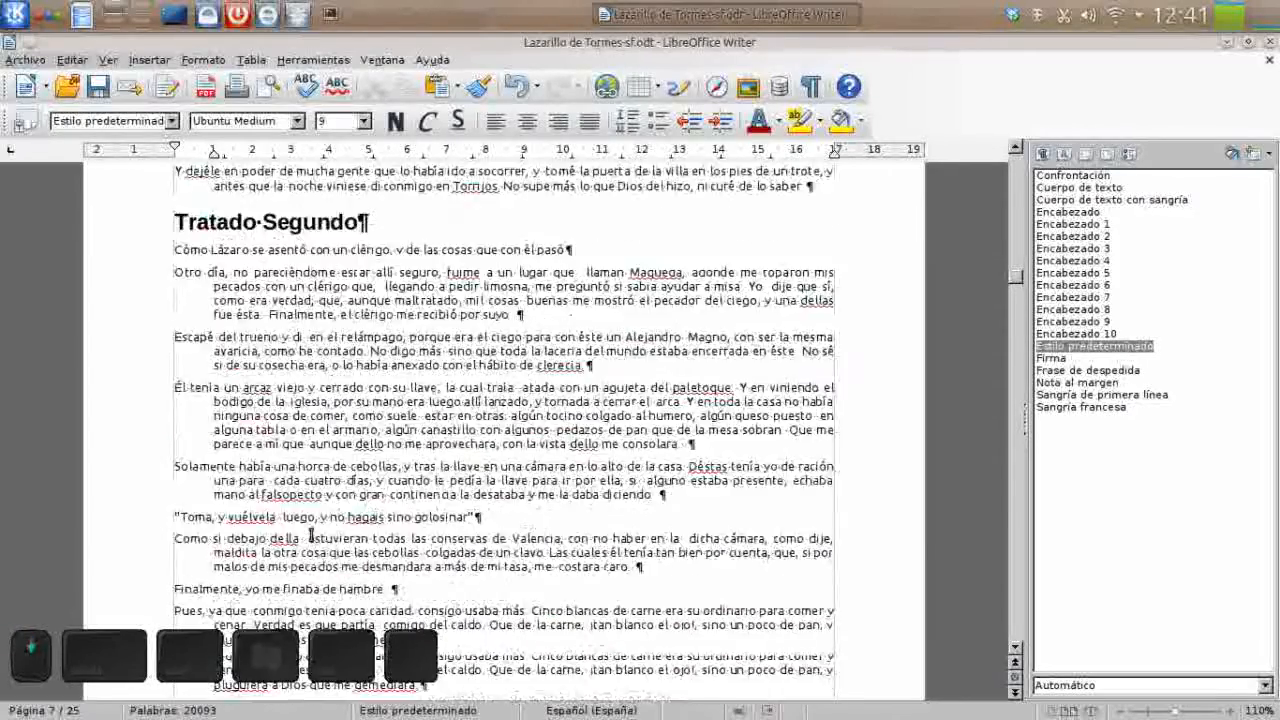
scroll(310, 538, "down", 20)
scroll(310, 535, "down", 20)
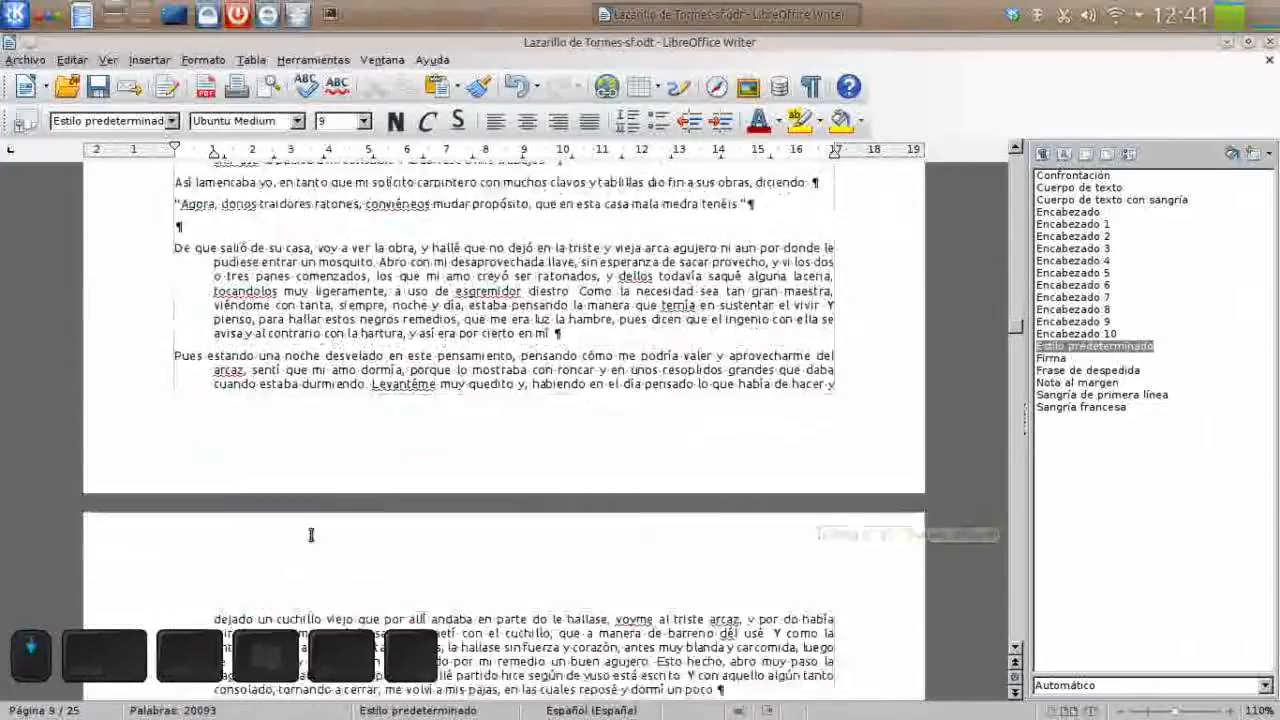
scroll(311, 535, "down", 20)
scroll(311, 535, "down", 20)
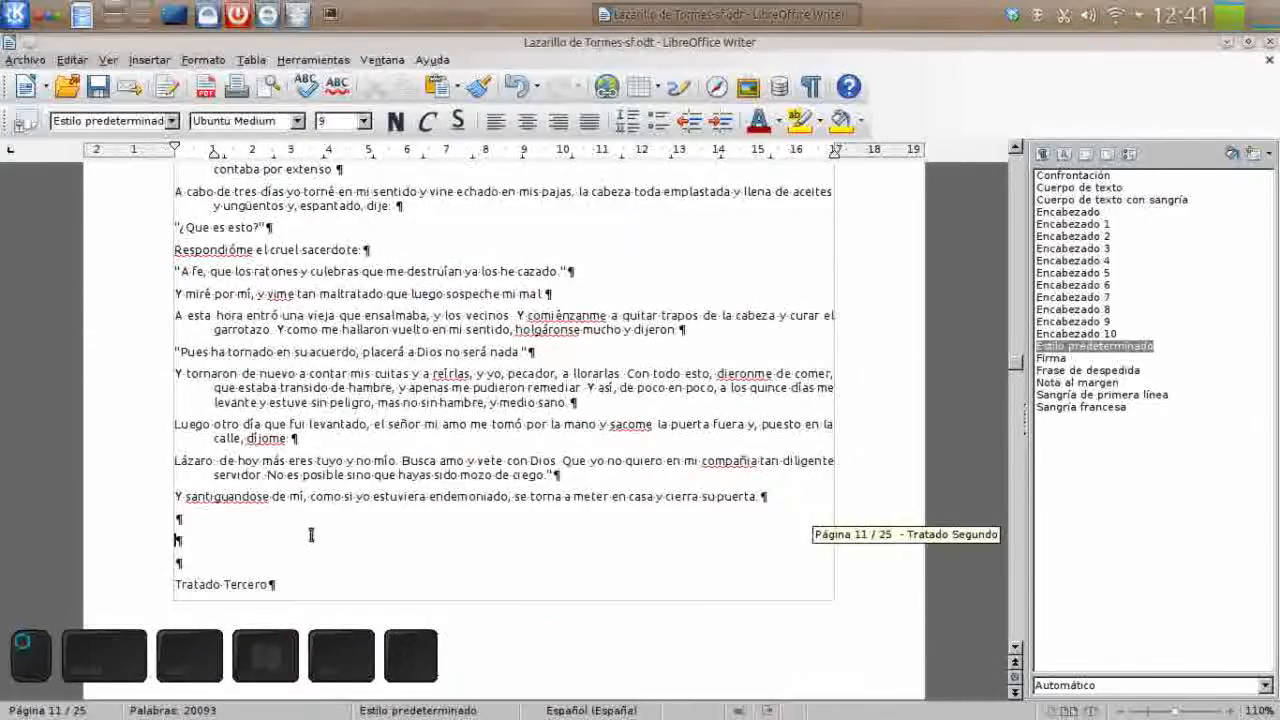
scroll(311, 535, "down", 2)
left_click(224, 420)
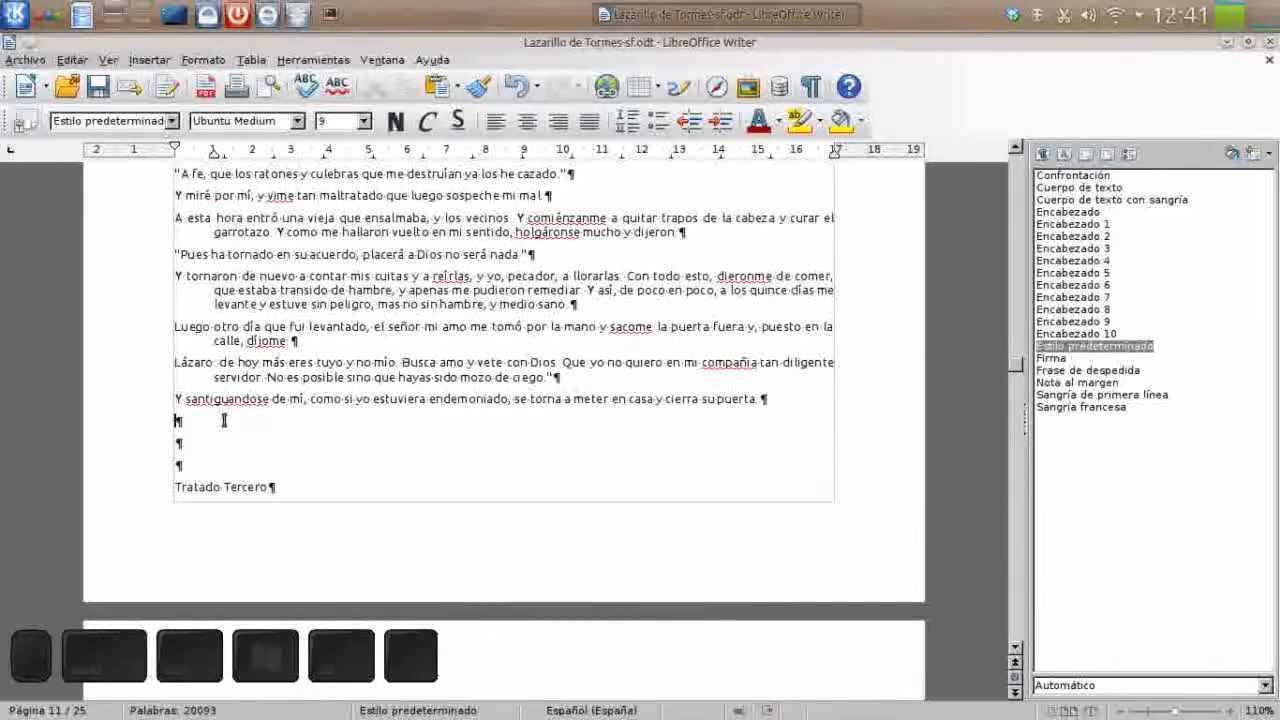
key("Delete")
key("Delete")
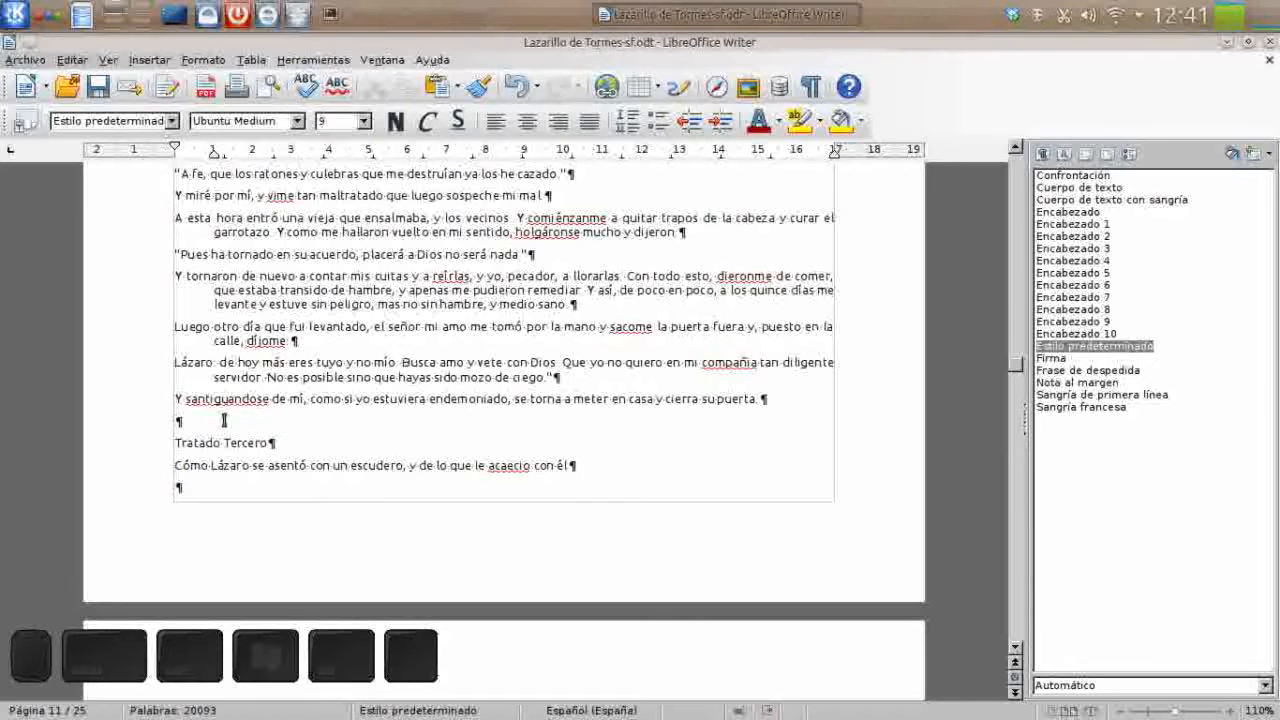
key("Delete")
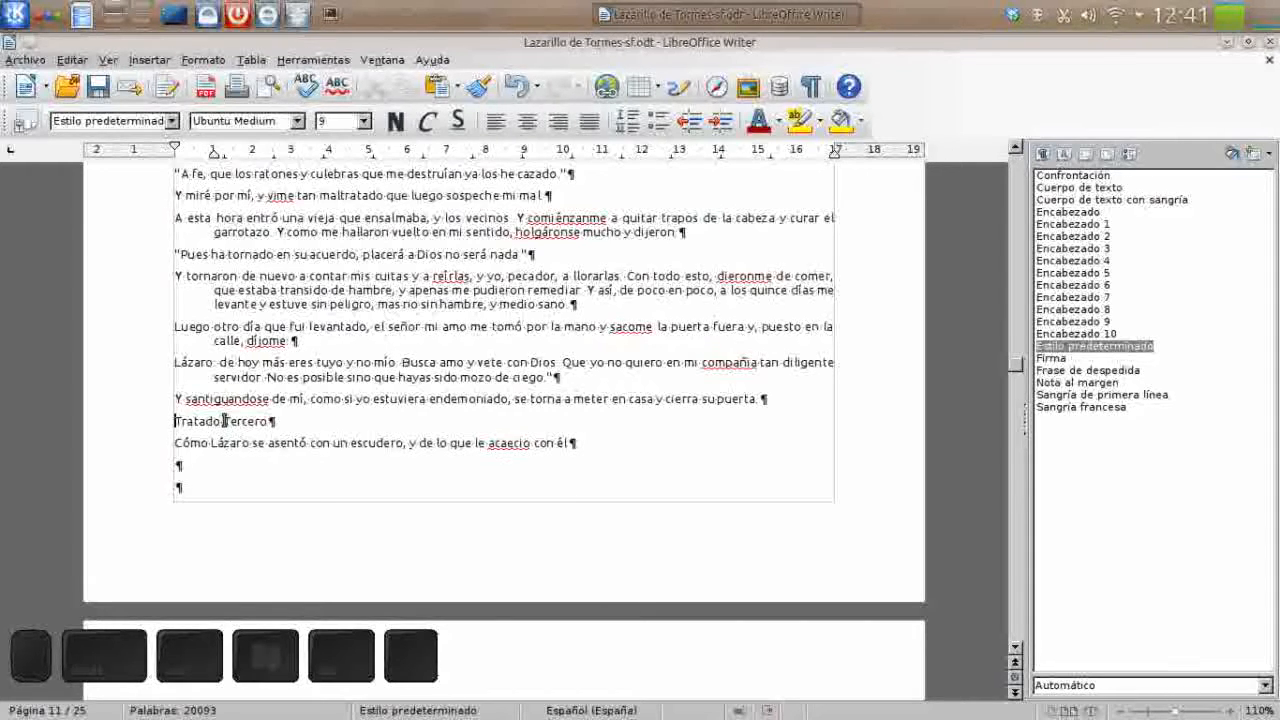
Step: Apply the Encabezado 1 paragraph style to the chapter title "Tratado Tercero"
right_click(209, 421)
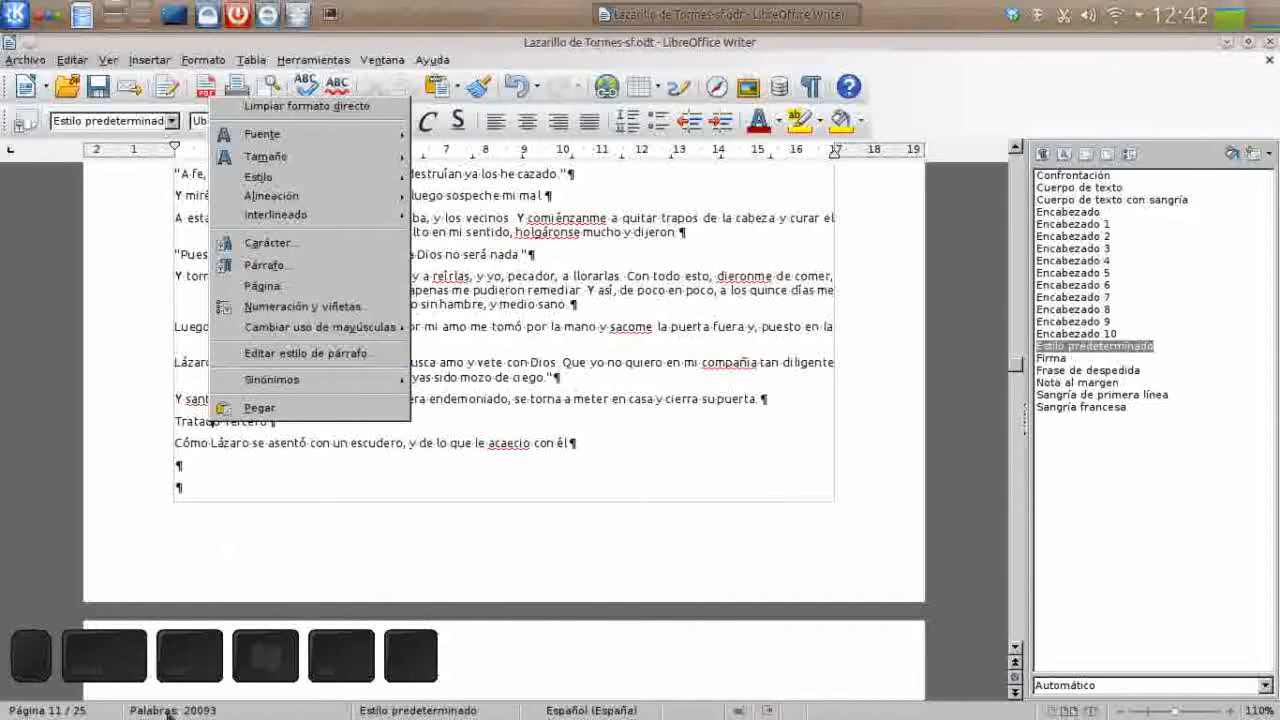
left_click(187, 423)
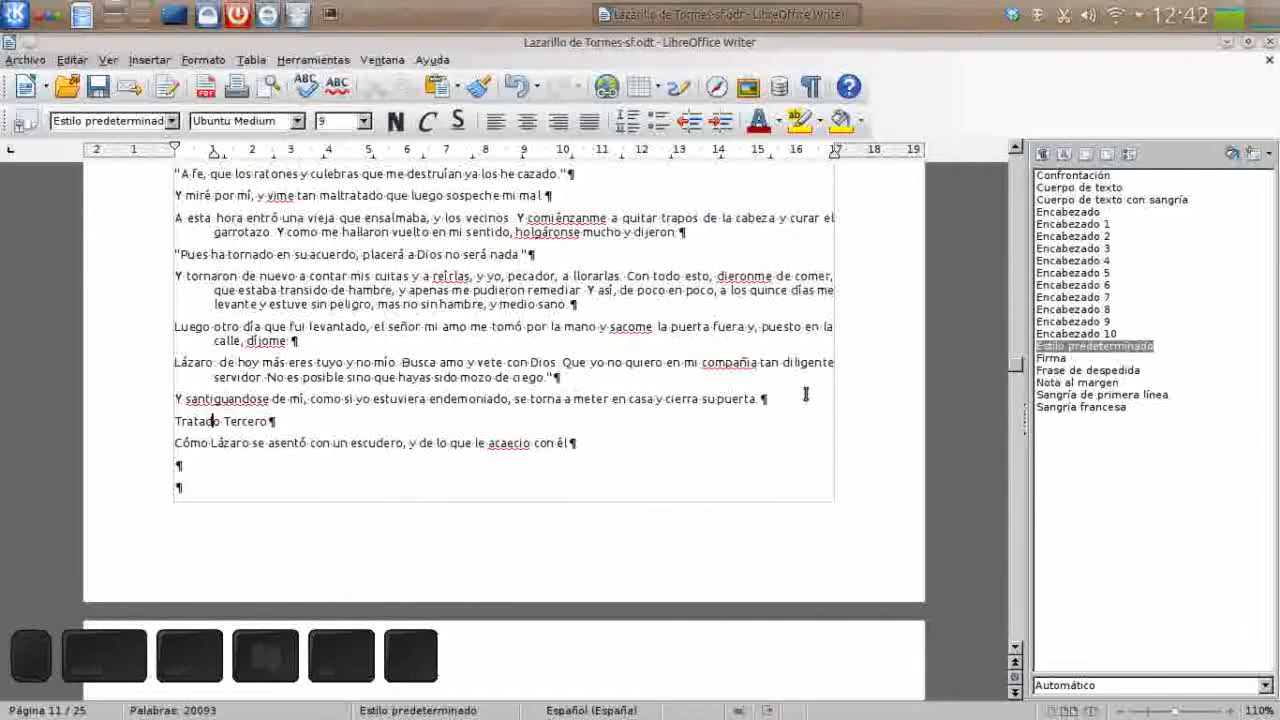
double_click(1088, 229)
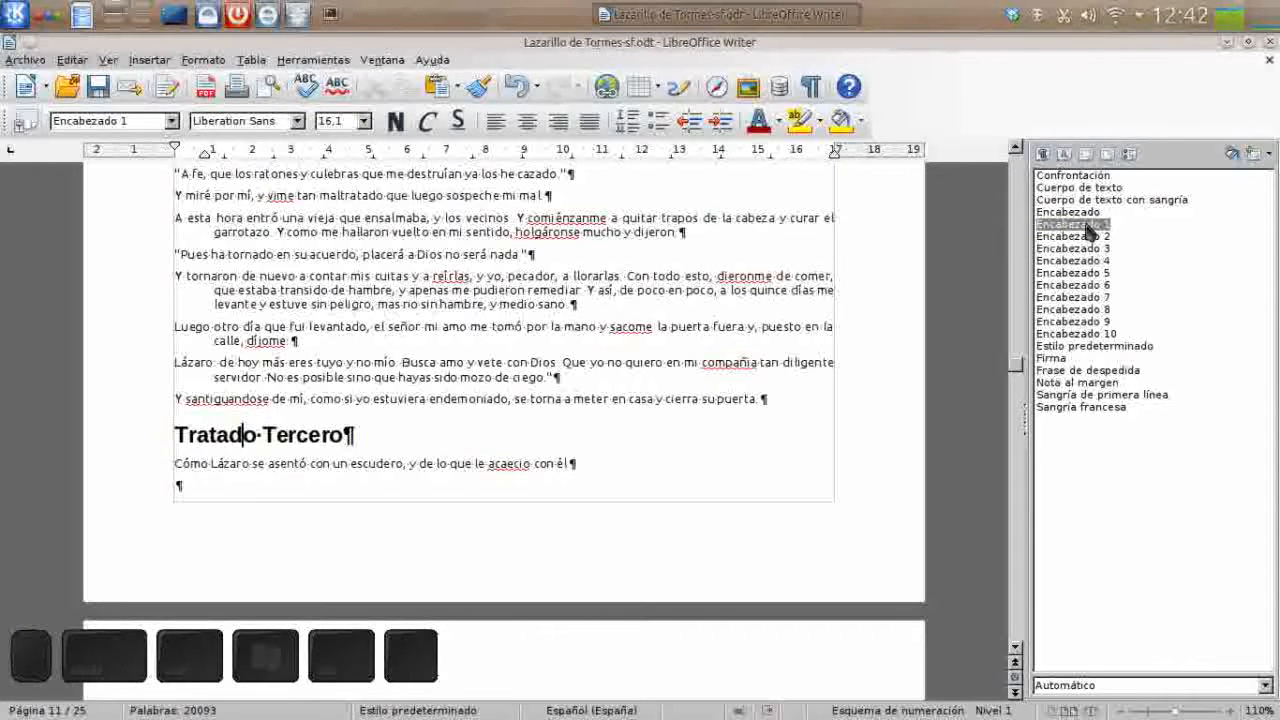
Step: Set the spacing above the paragraph in the Encabezado 1 style to 3 cm, apply it and close the style settings
right_click(1088, 229)
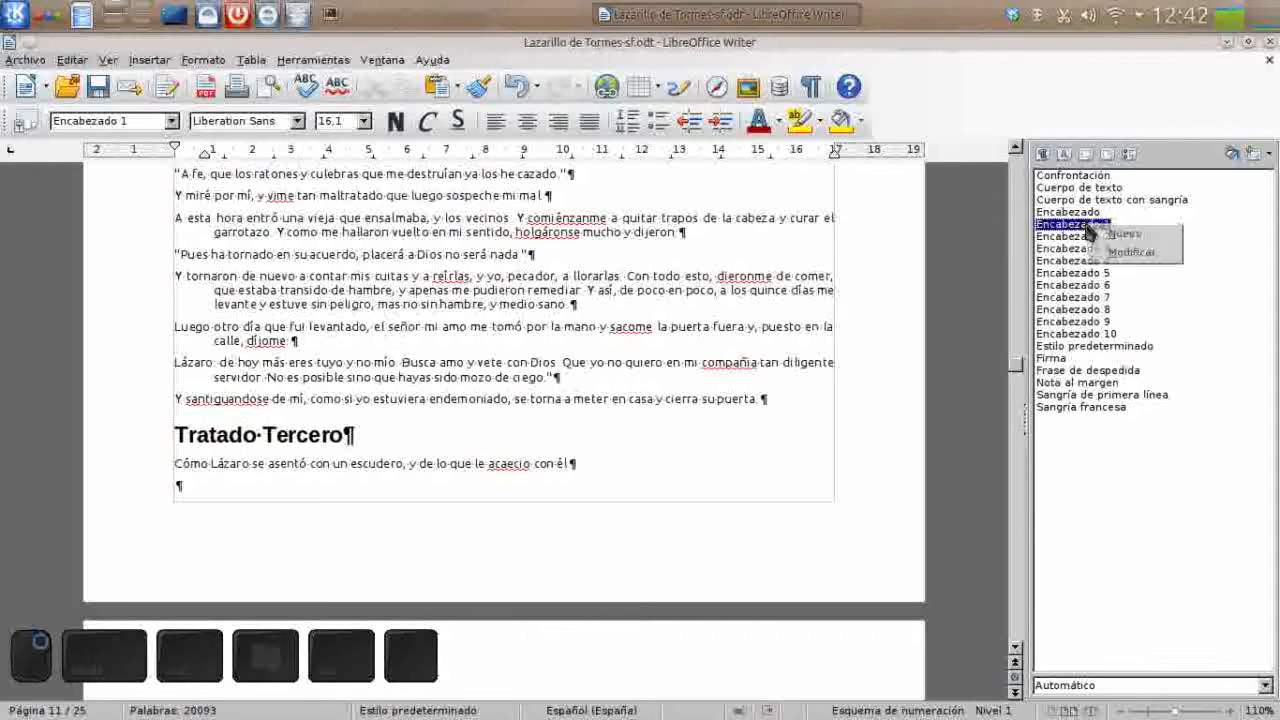
left_click(1133, 256)
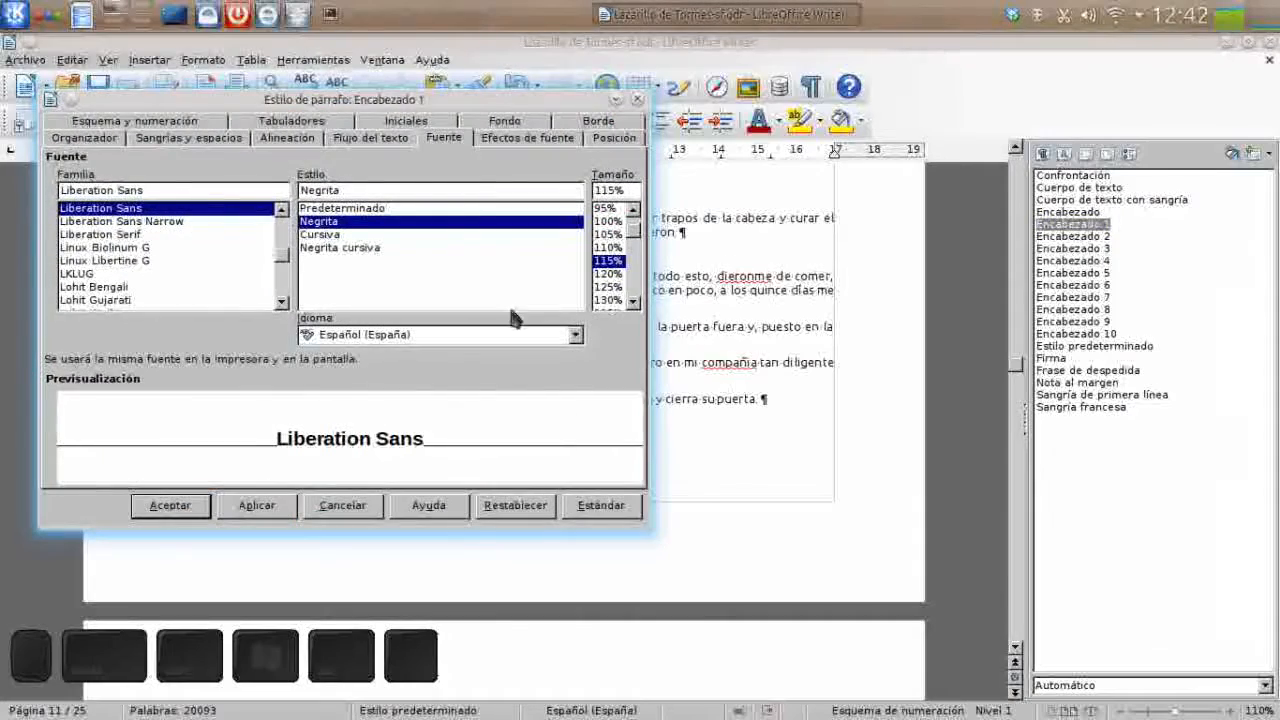
left_click_drag(459, 93, 1016, 125)
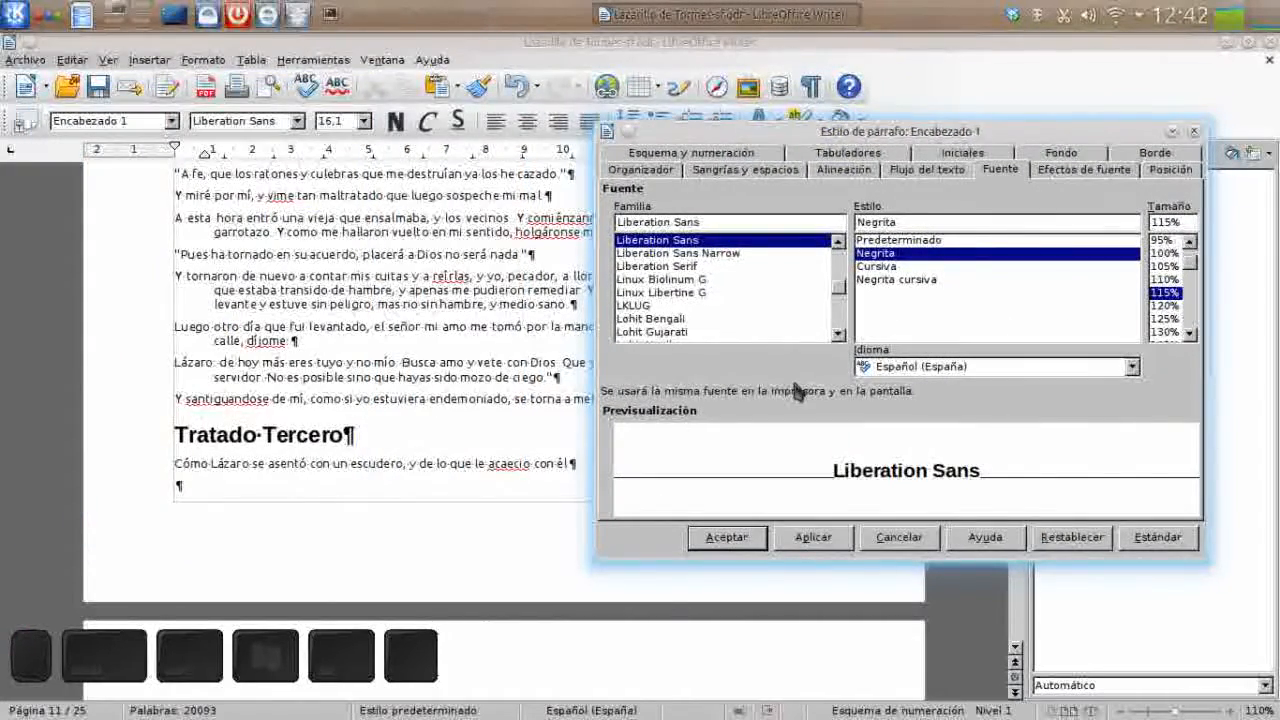
left_click(790, 174)
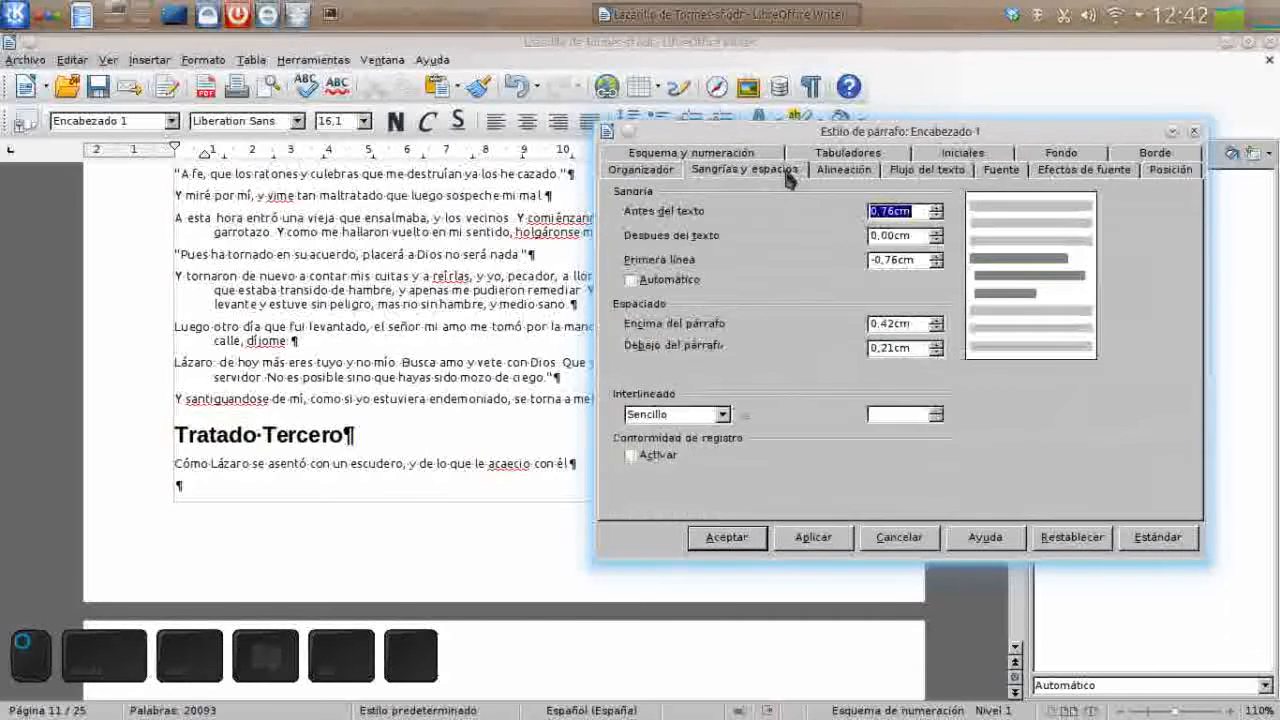
left_click(936, 321)
left_click(936, 321)
left_click(936, 321)
left_click(936, 321)
left_click(936, 321)
left_click(936, 321)
left_click_drag(899, 323, 830, 336)
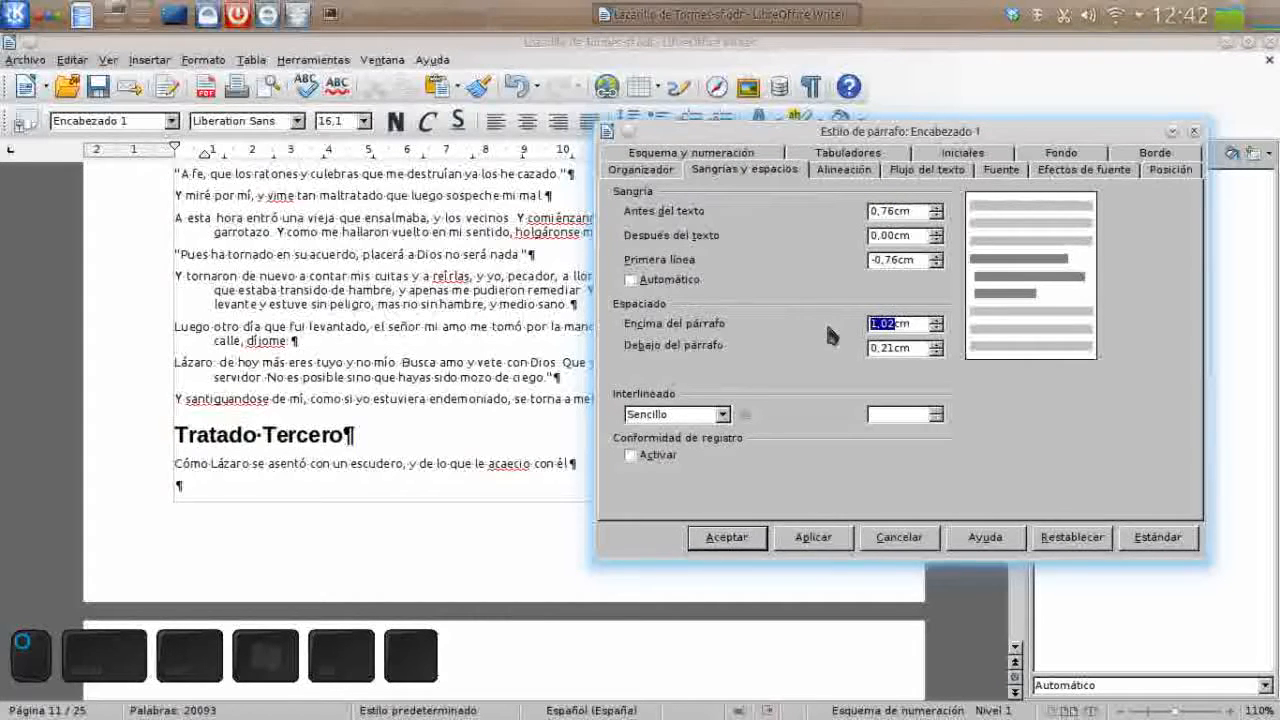
type("3")
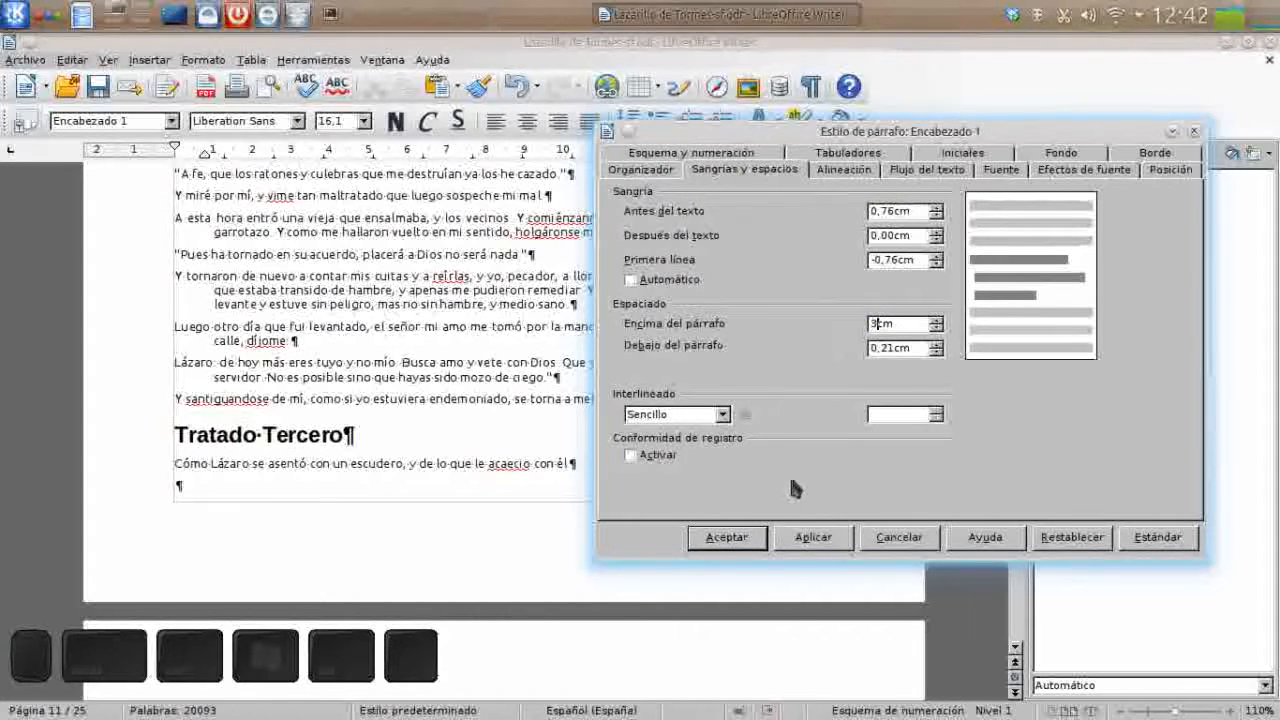
left_click(806, 540)
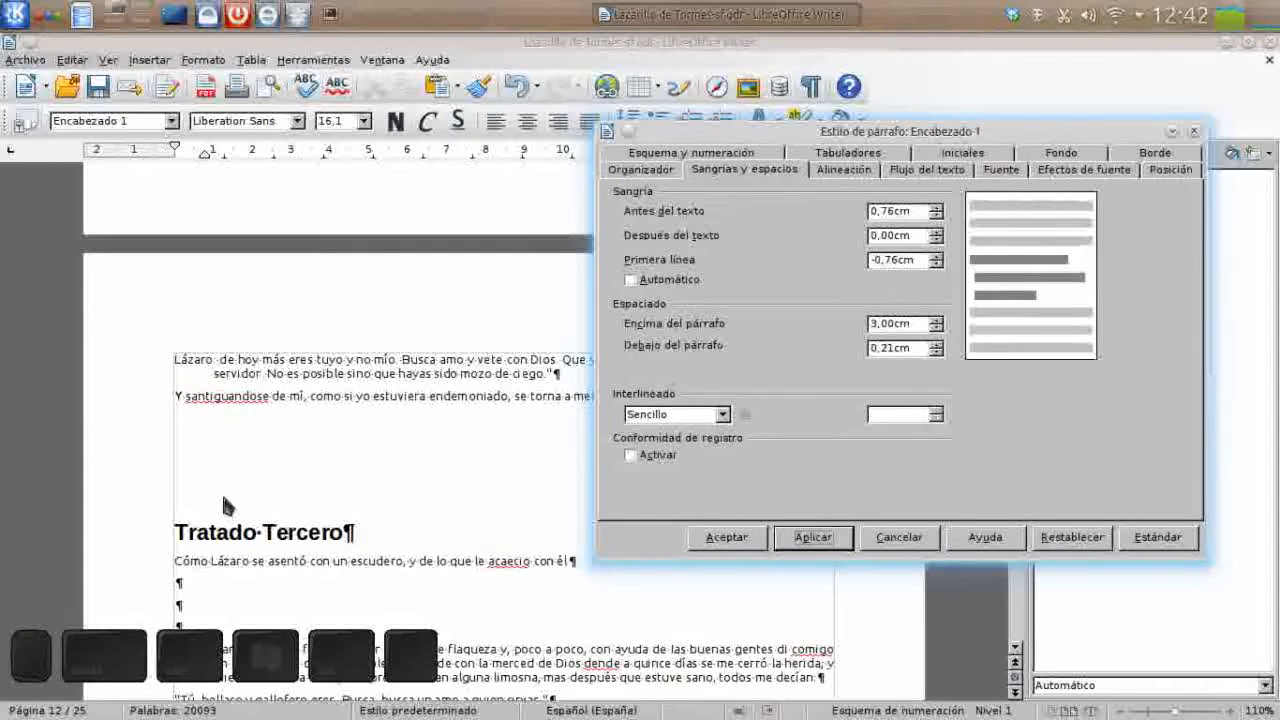
left_click(745, 538)
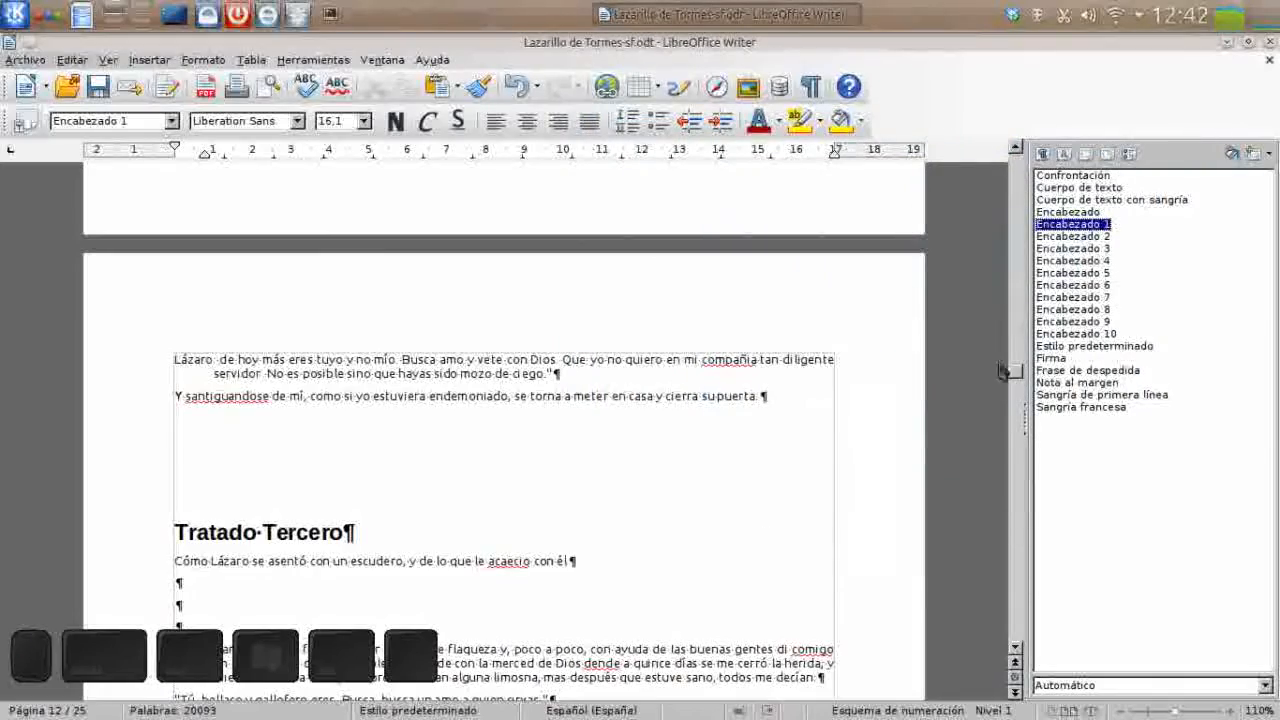
Step: Give the Encabezado 1 style a bottom border line and a shadow cast to the bottom right, apply it and close the style settings
left_click_drag(1014, 375, 1019, 153)
scroll(408, 438, "down", 10)
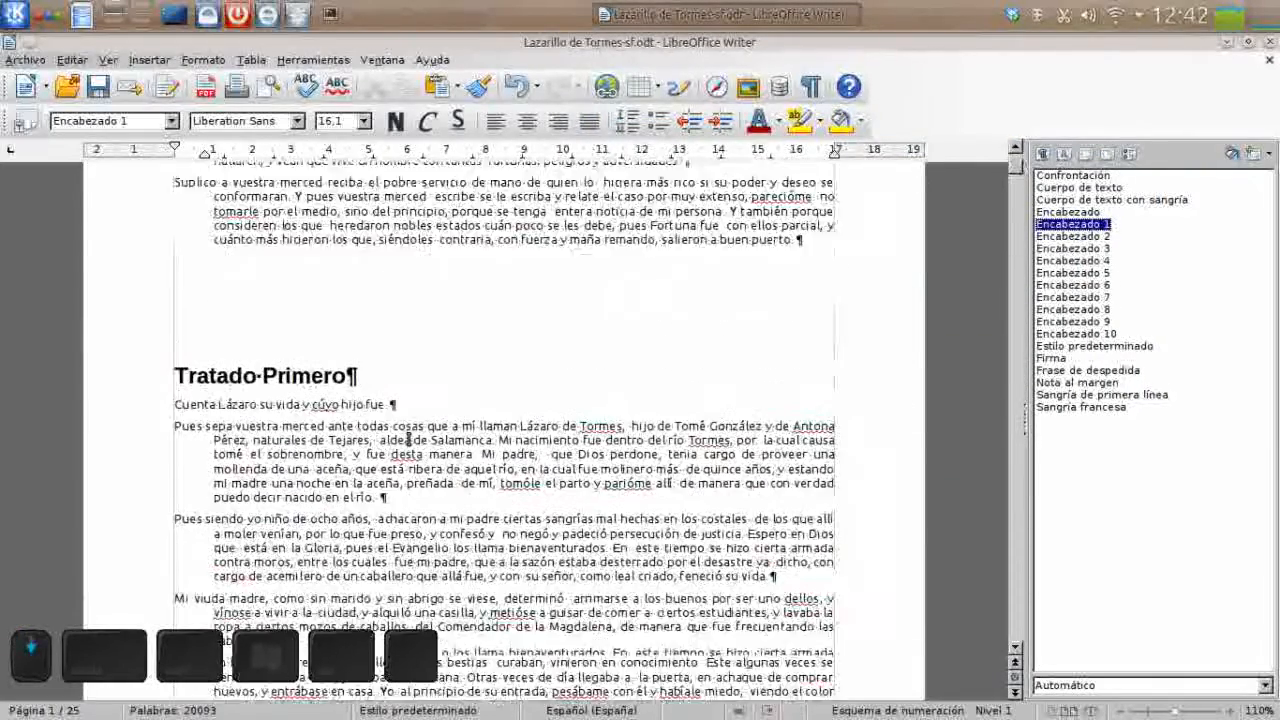
scroll(408, 438, "up", 5)
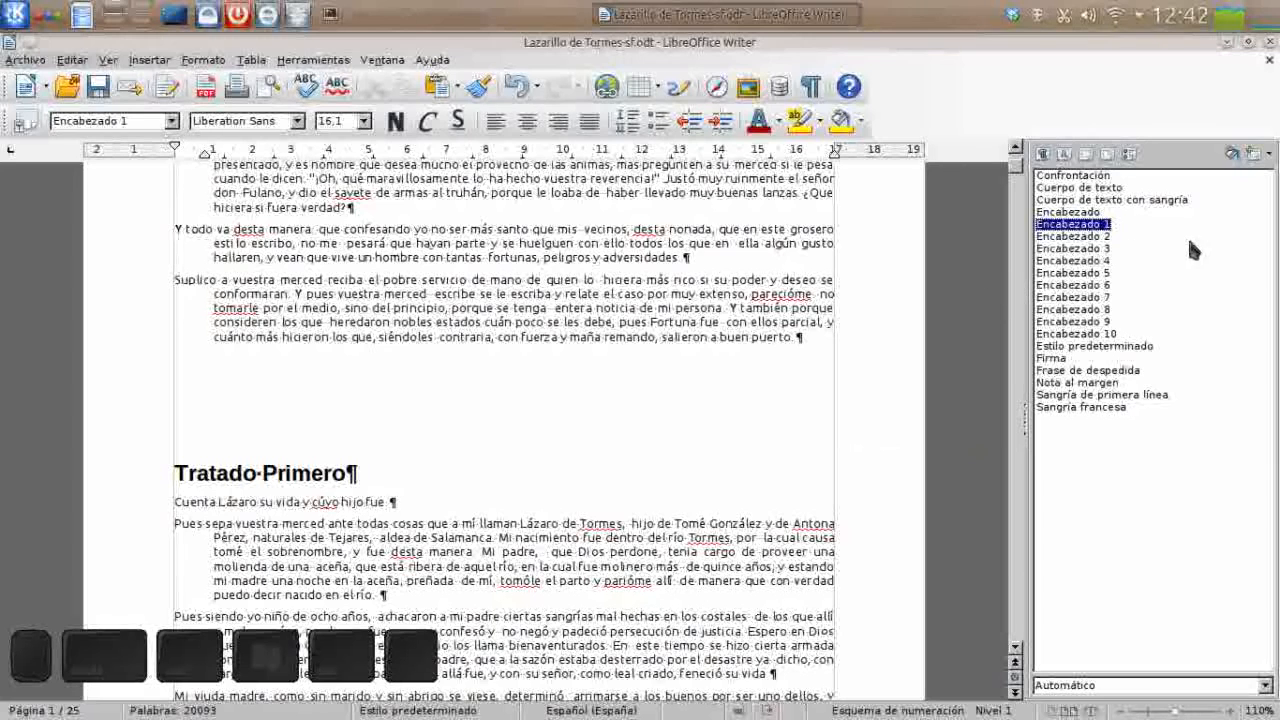
right_click(1101, 230)
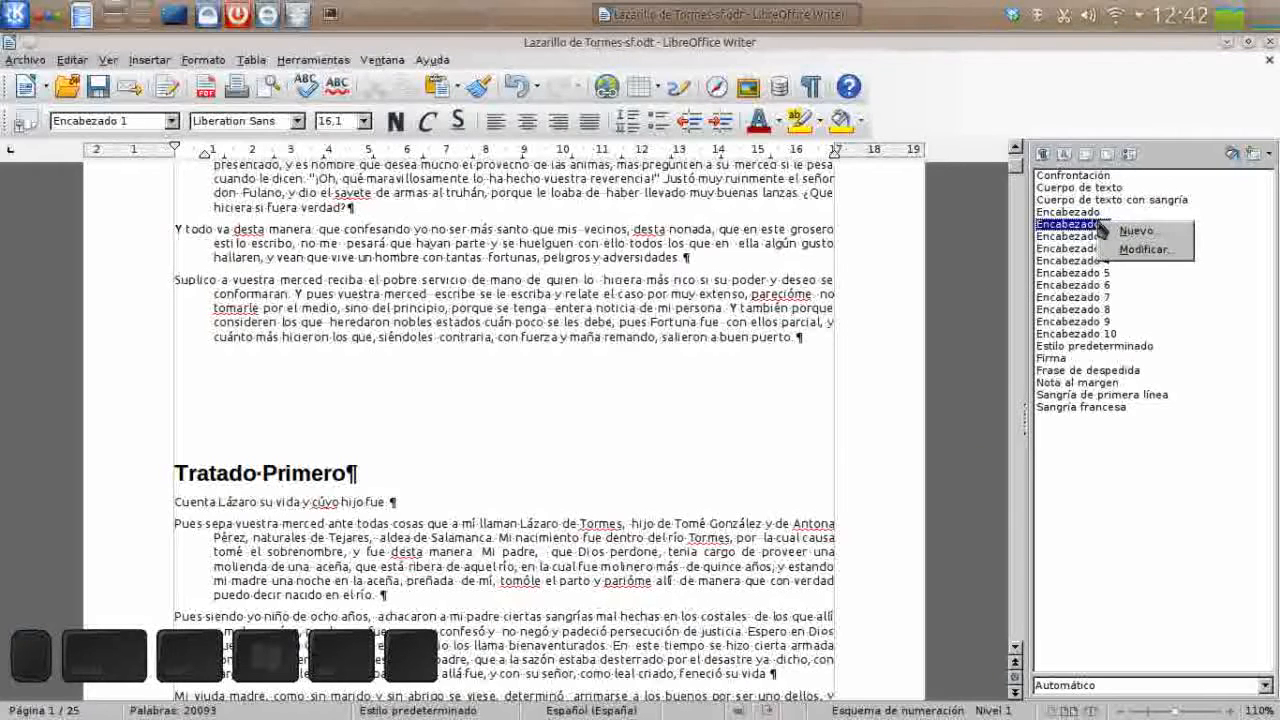
left_click(1135, 249)
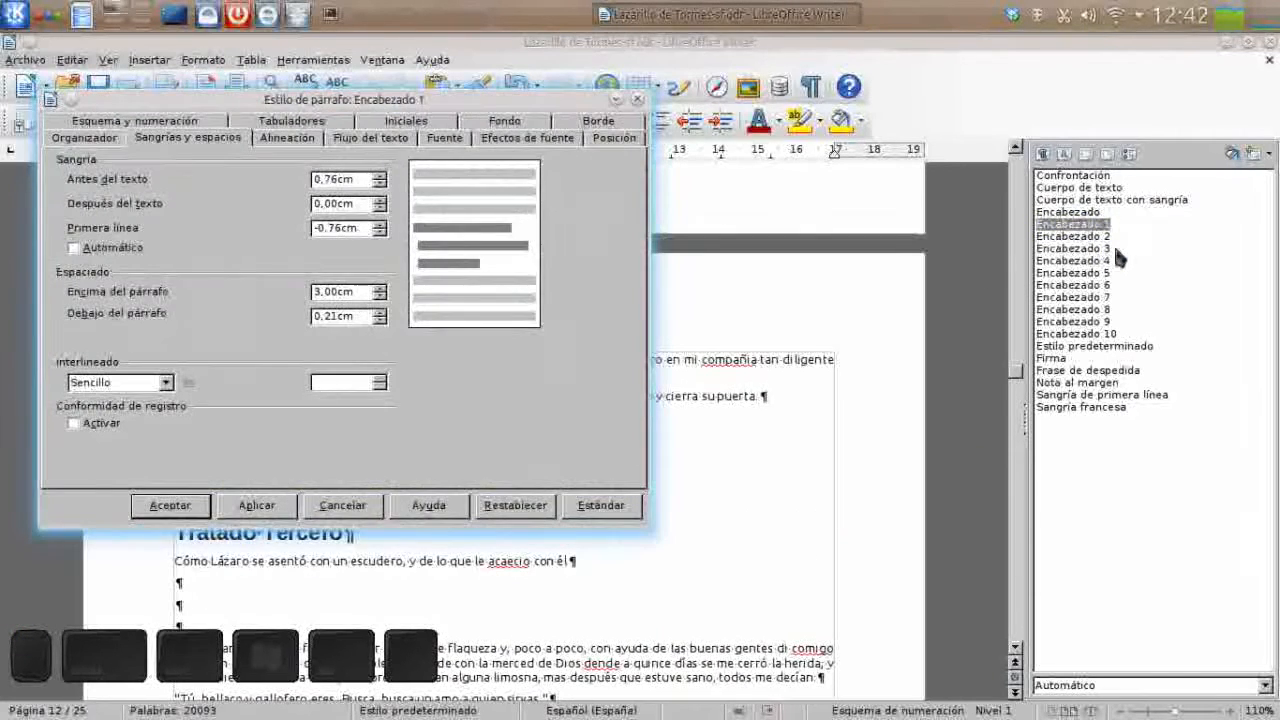
left_click_drag(548, 92, 1085, 140)
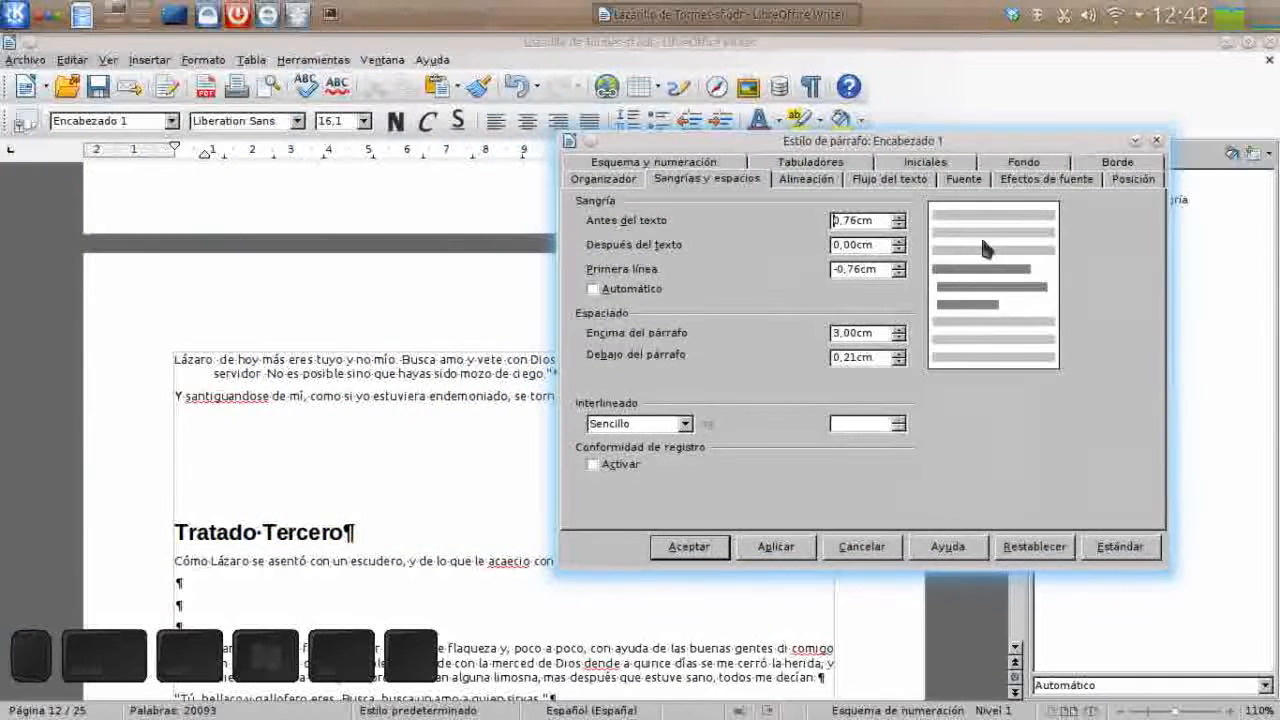
left_click(1100, 164)
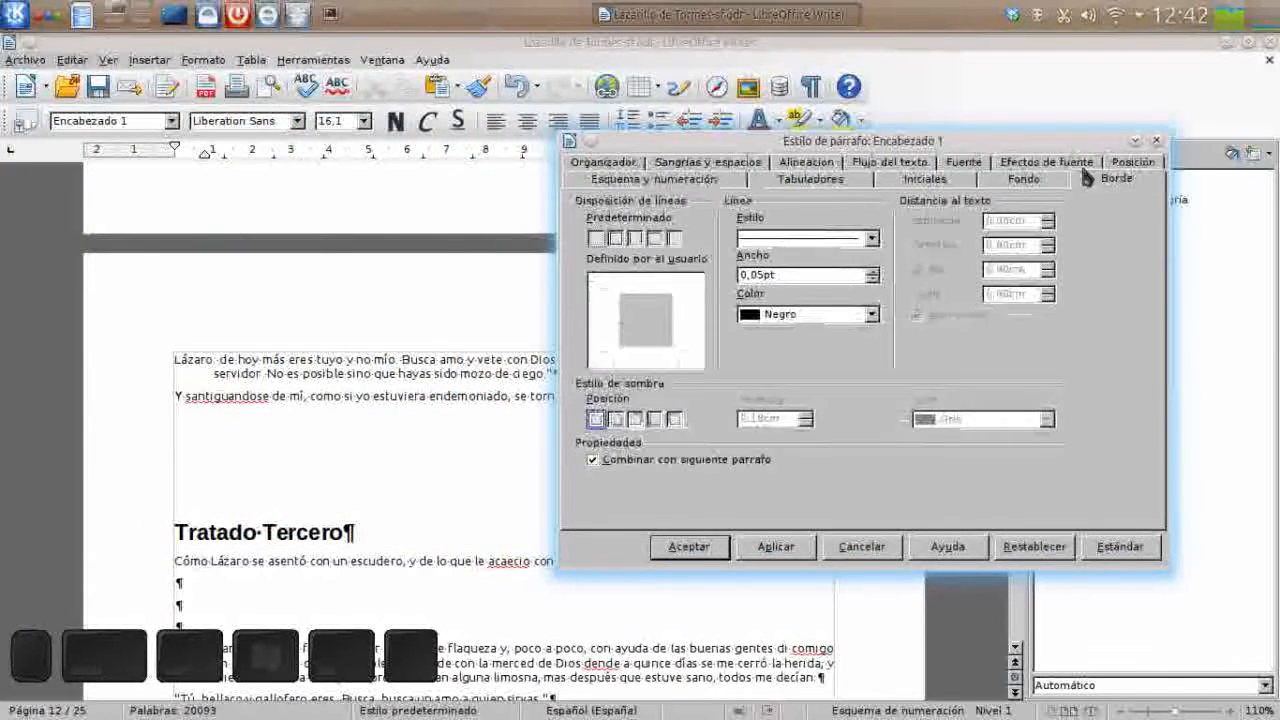
left_click(650, 354)
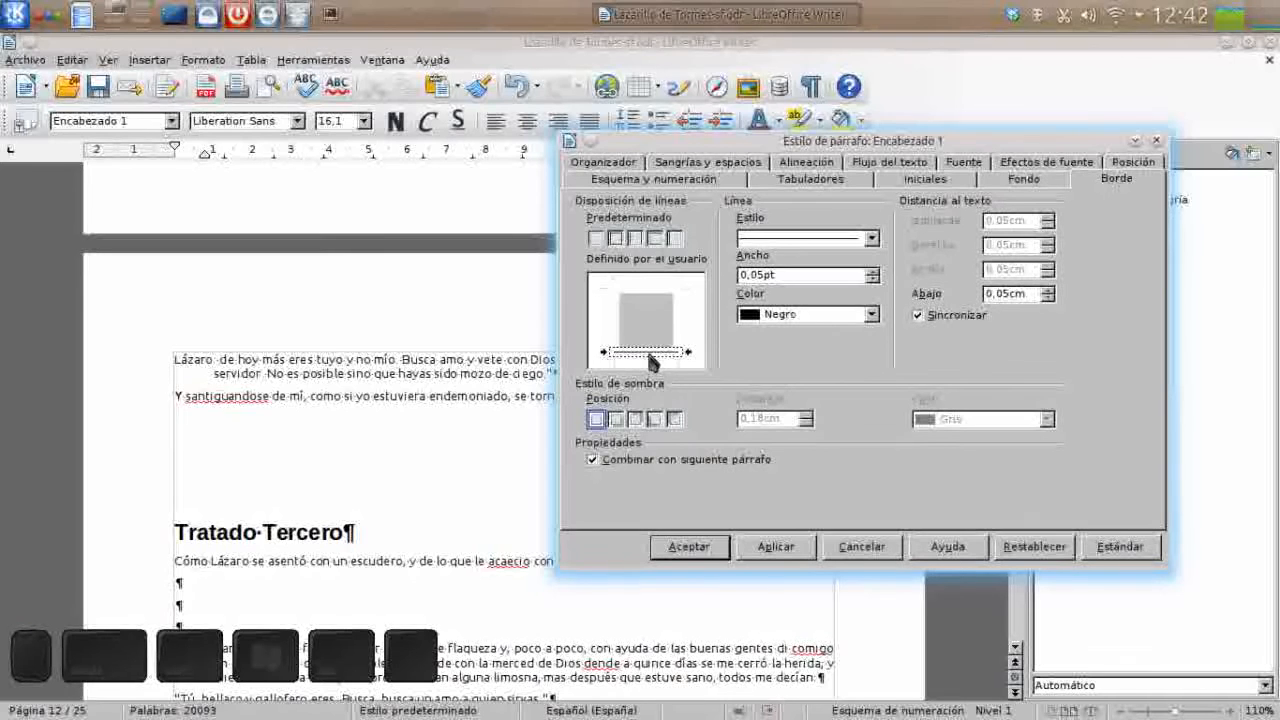
left_click(618, 419)
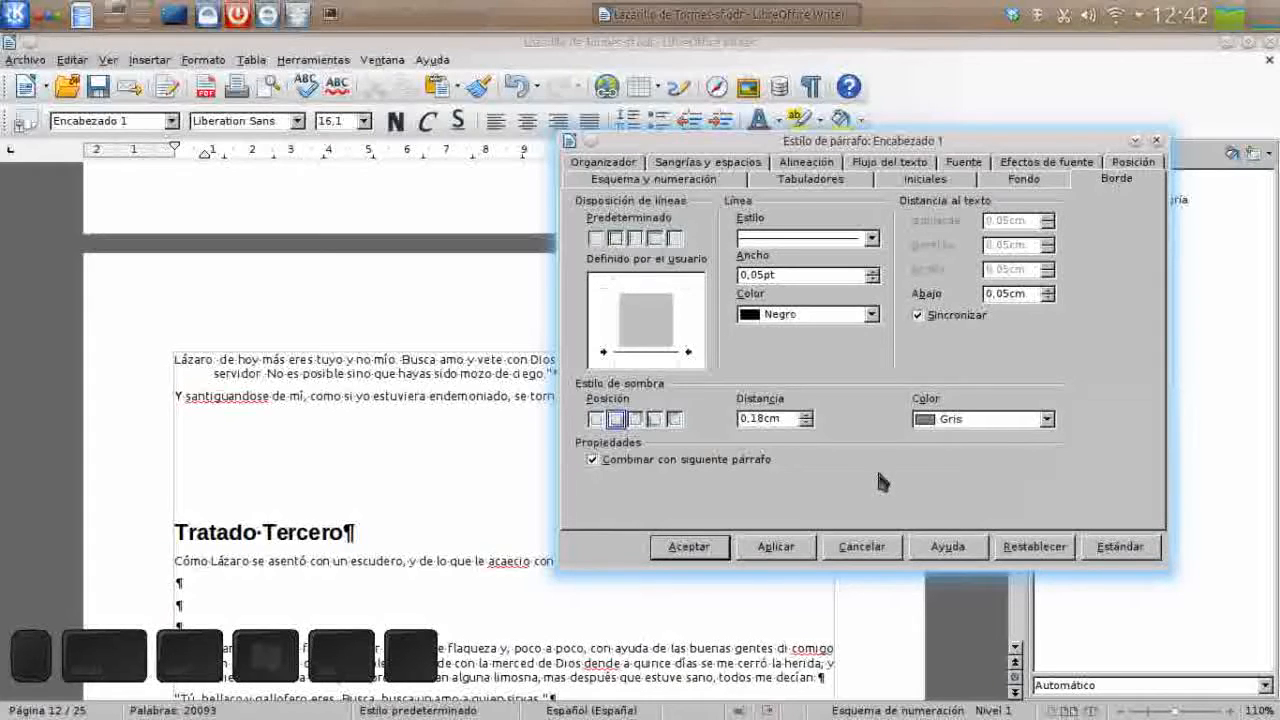
left_click(774, 547)
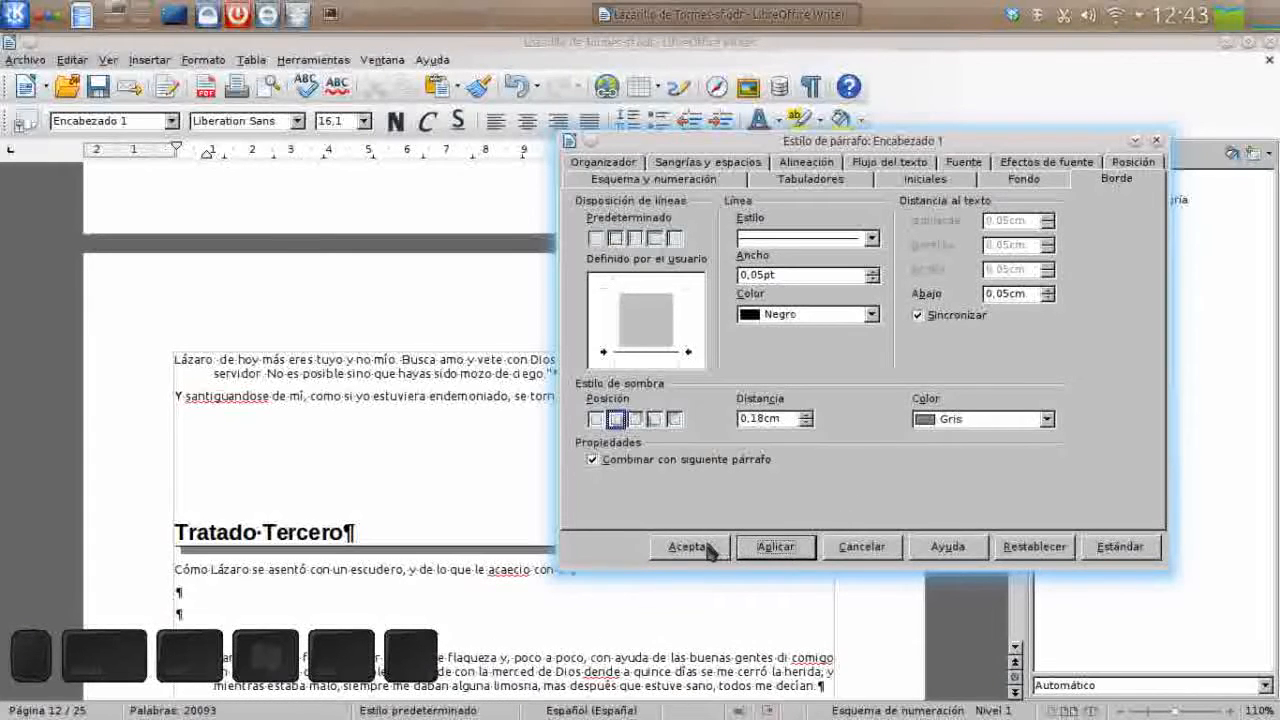
left_click(716, 548)
scroll(503, 623, "up", 2)
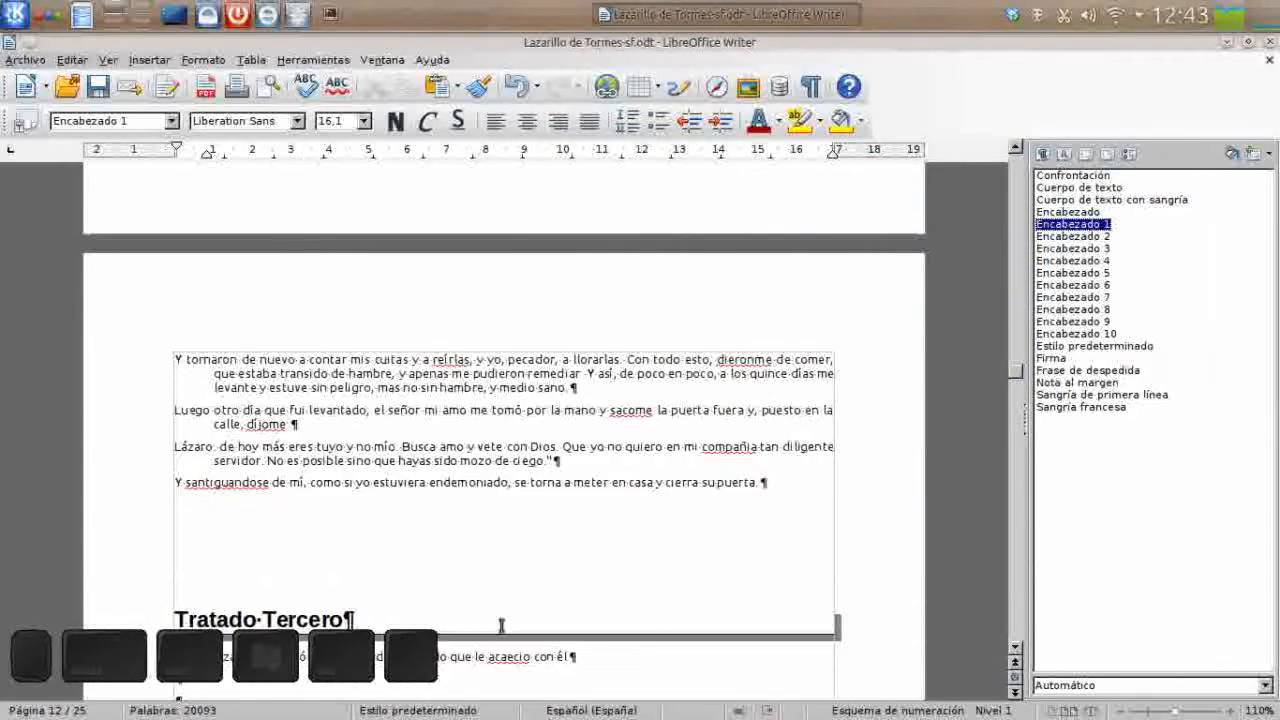
Step: Examine how the Encabezado 1 formatting looks on the chapter titles "Tratado Tercero" and "Tratado Primero", ending at the document's beginning
scroll(362, 574, "down", 1)
scroll(362, 574, "down", 1)
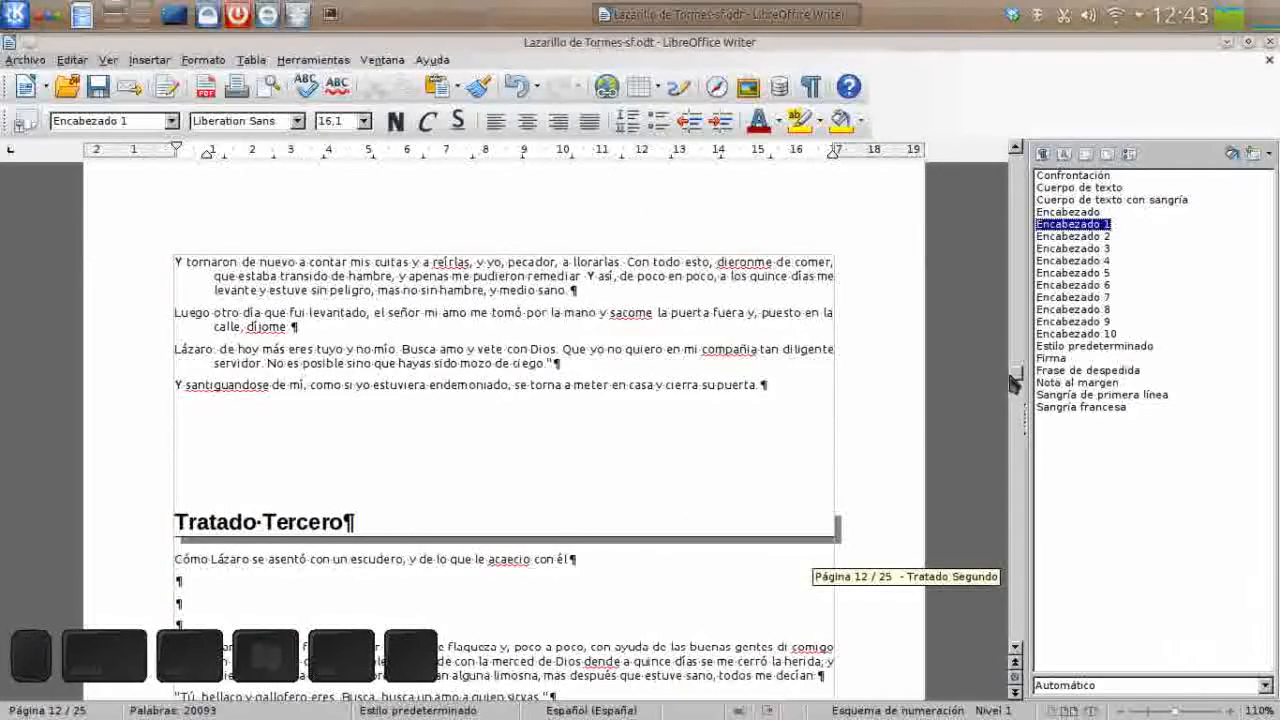
left_click_drag(1016, 376, 1016, 32)
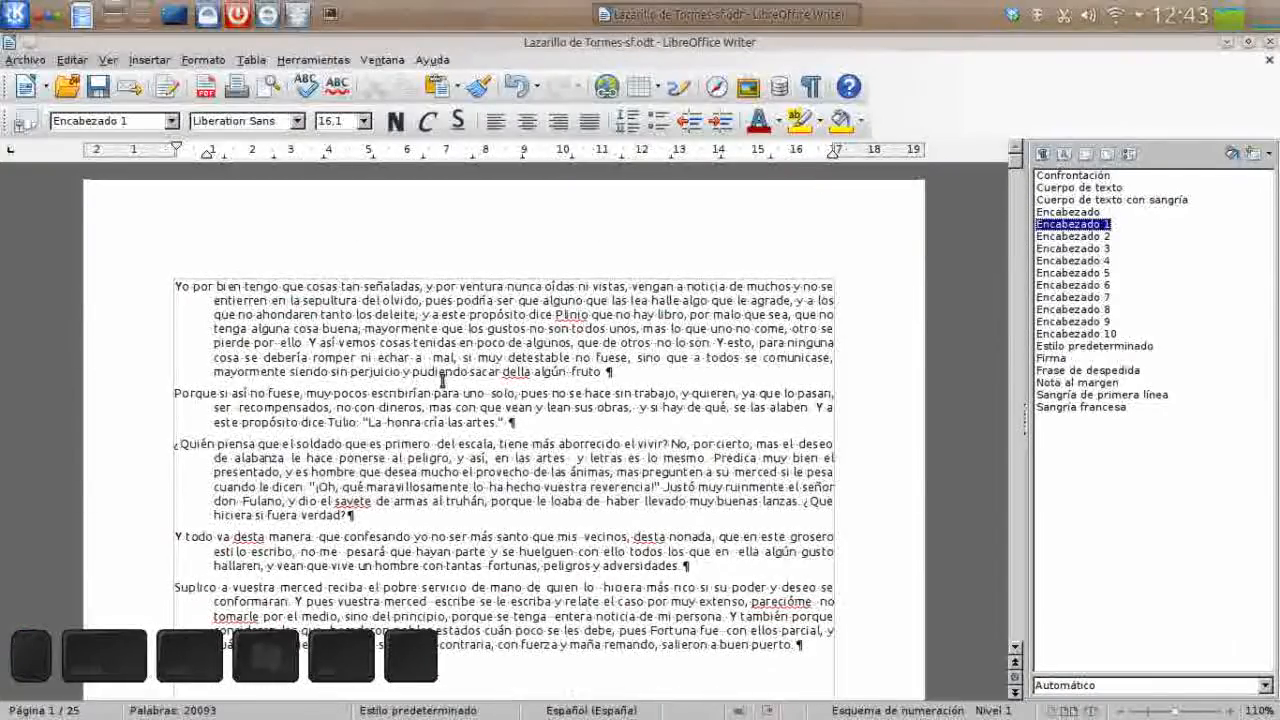
scroll(442, 381, "down", 20)
scroll(442, 381, "up", 10)
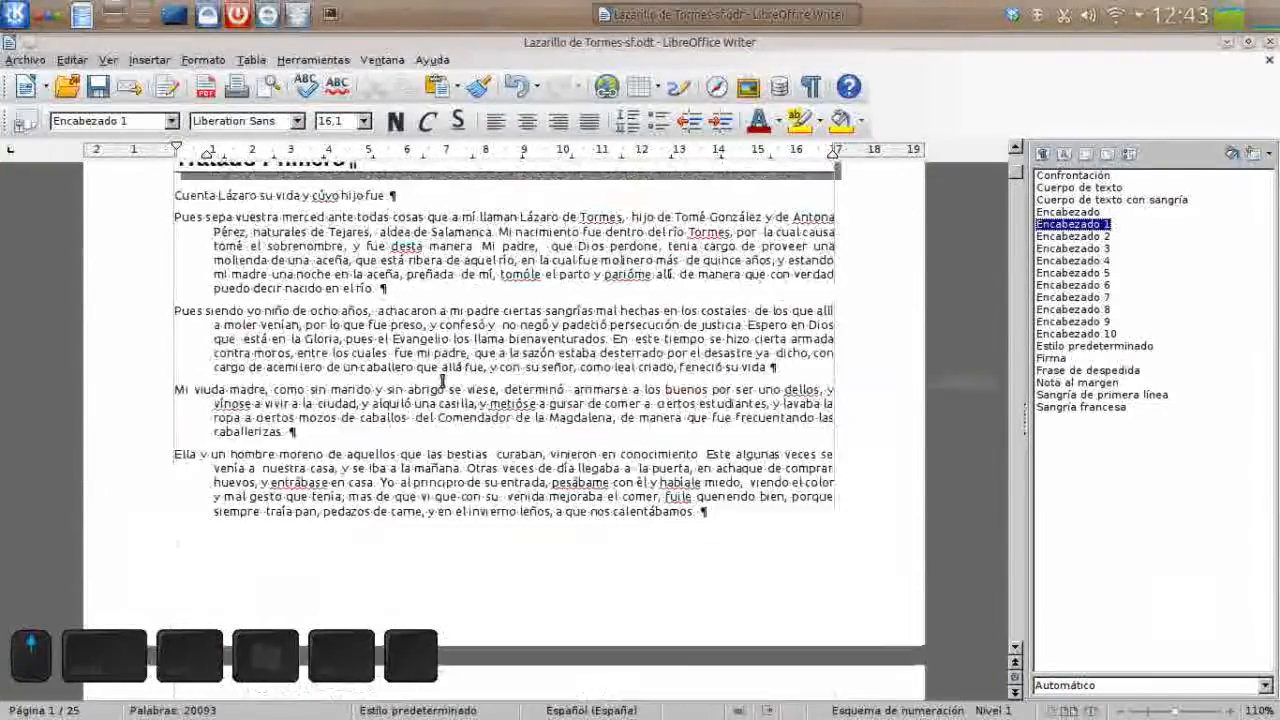
left_click(442, 381)
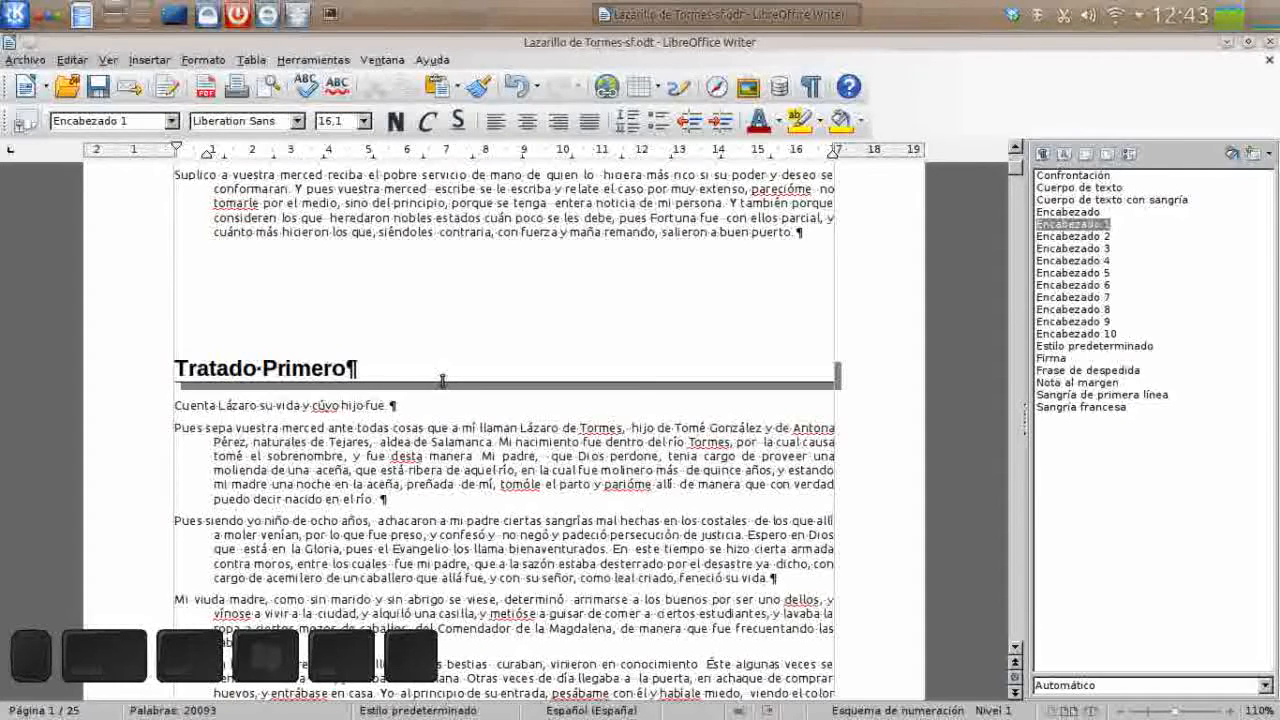
scroll(442, 381, "up", 8)
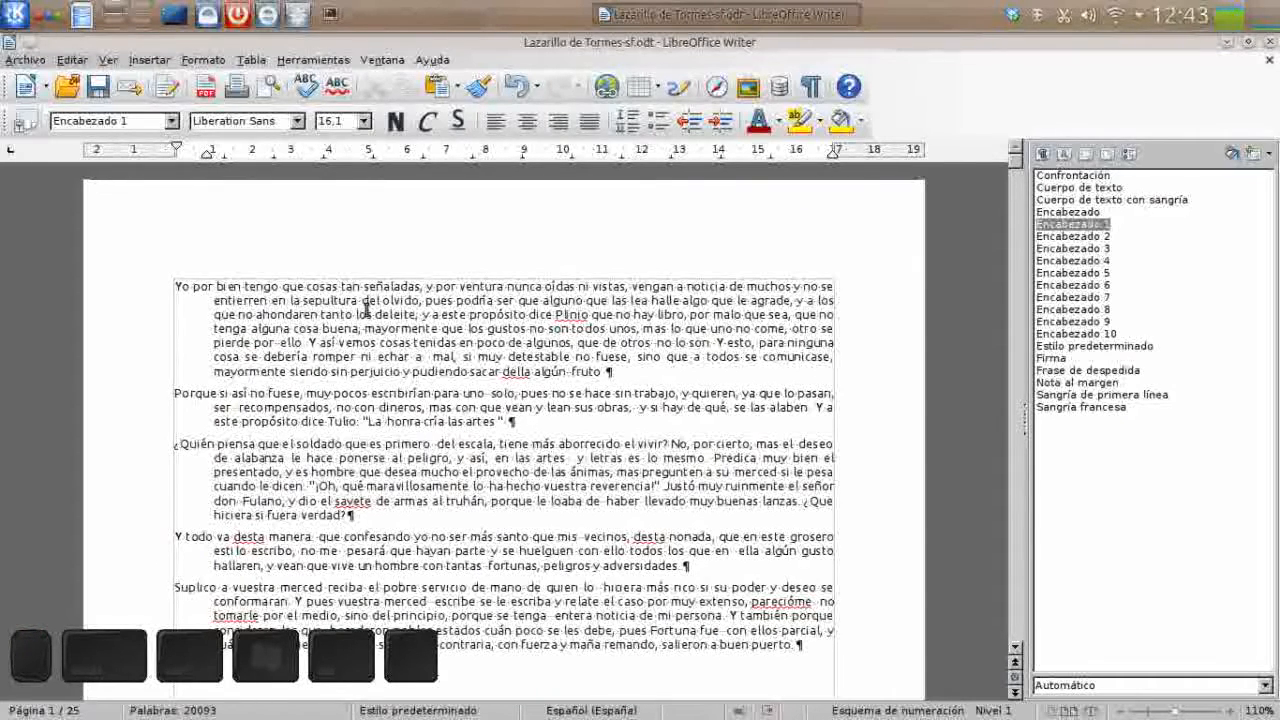
Step: Directly format the first paragraph's opening line: make "señaladas," bold and "entura nunca oídas ni vistas," underlined and italic
left_click_drag(362, 287, 428, 287)
left_click(396, 121)
left_click_drag(463, 287, 632, 287)
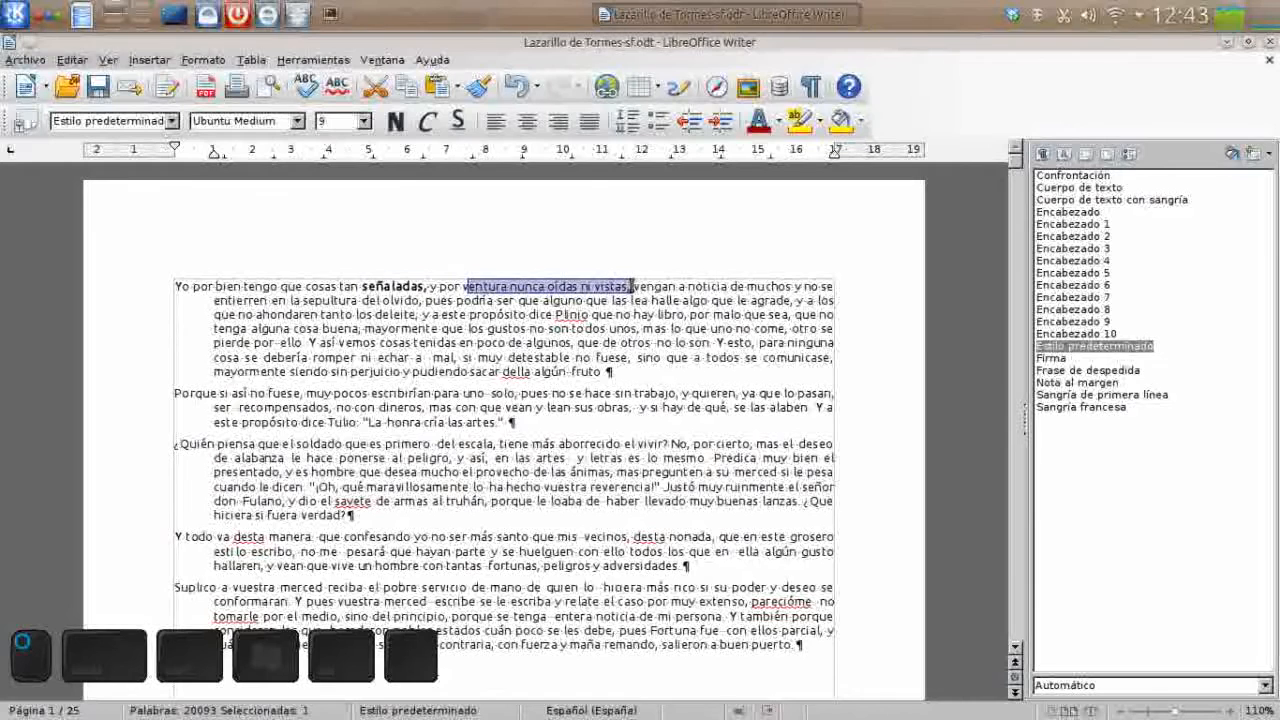
left_click(457, 121)
left_click(428, 121)
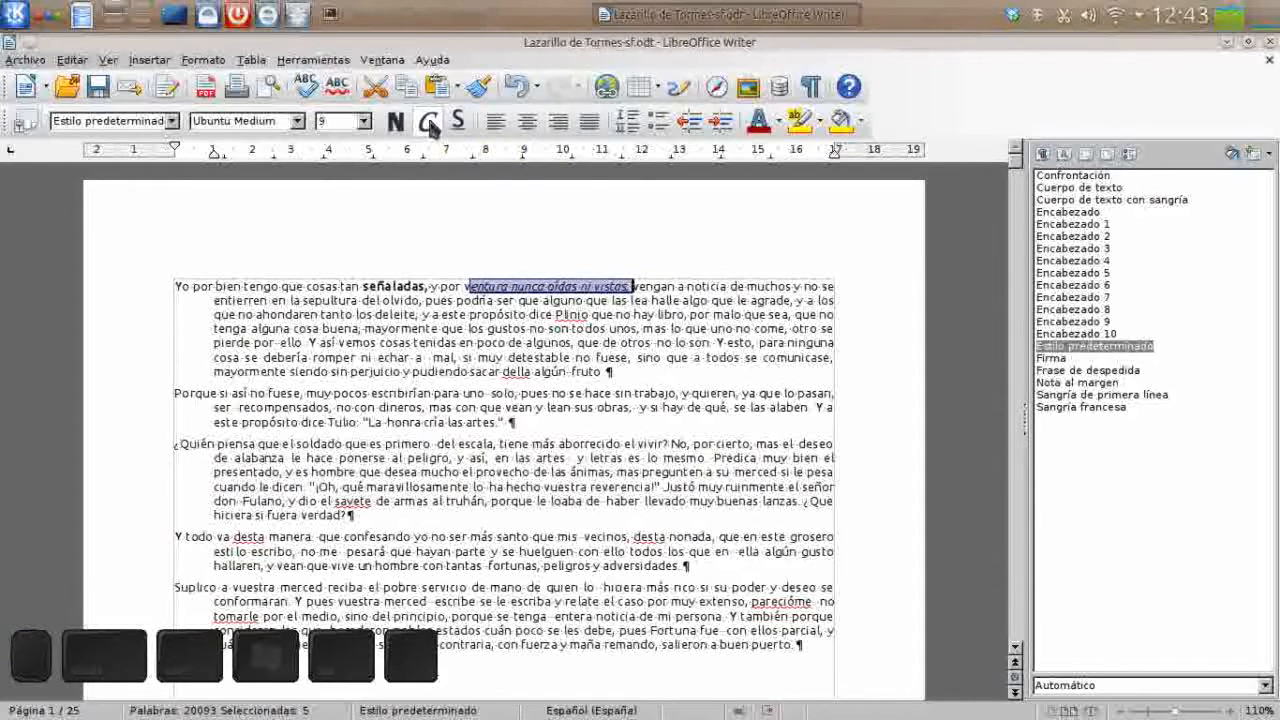
left_click(393, 357)
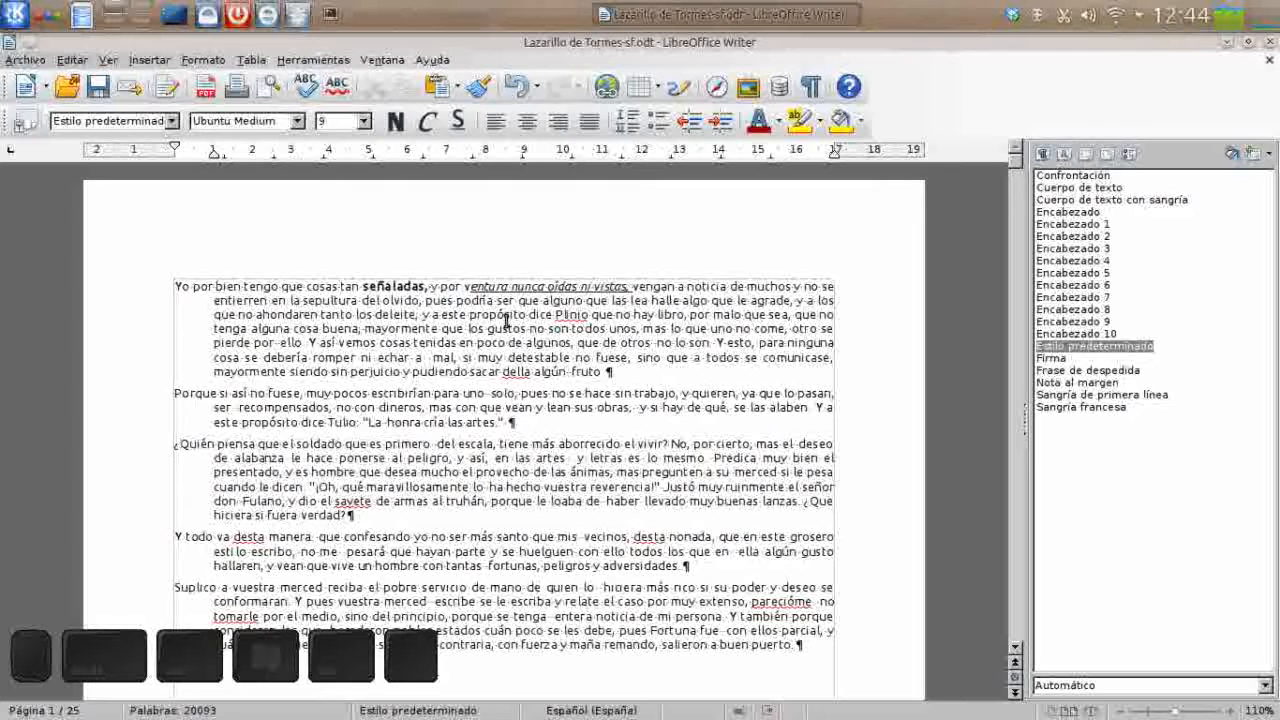
Step: Set the font of the Estilo predeterminado paragraph style to URW Bookman L Light at 10,5 pt and apply it
right_click(1119, 352)
left_click(1160, 374)
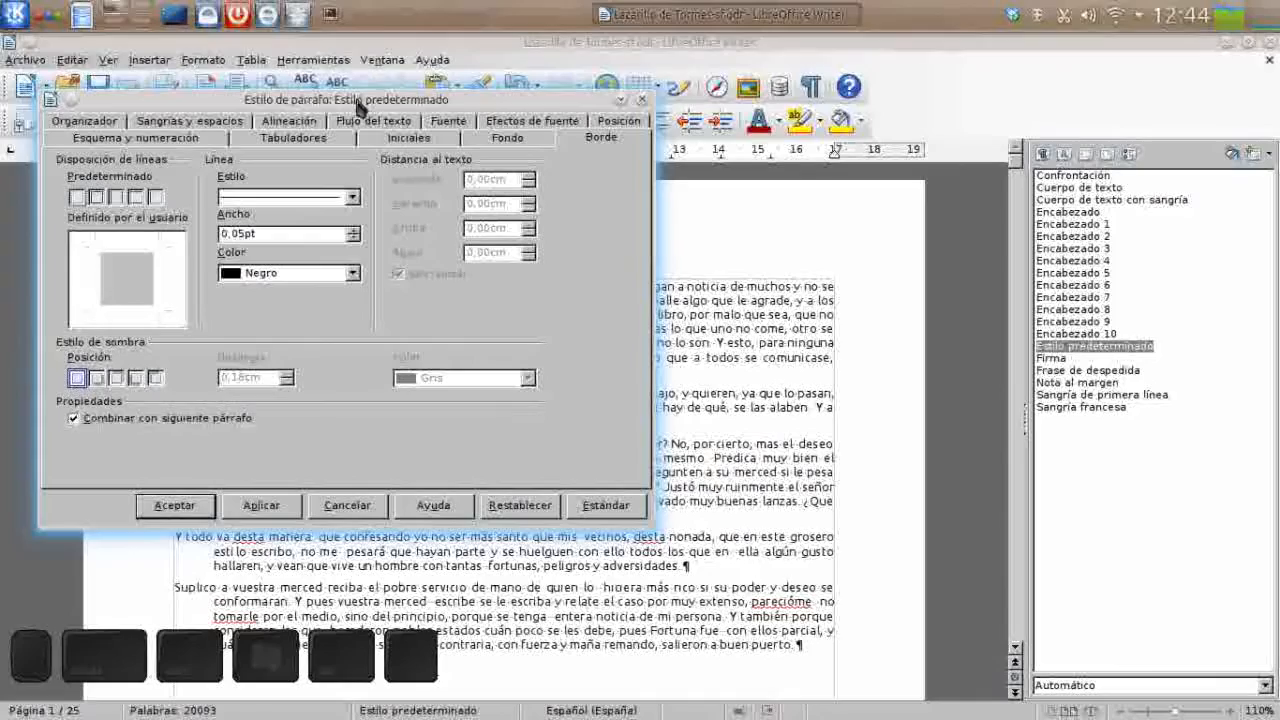
left_click_drag(357, 104, 973, 141)
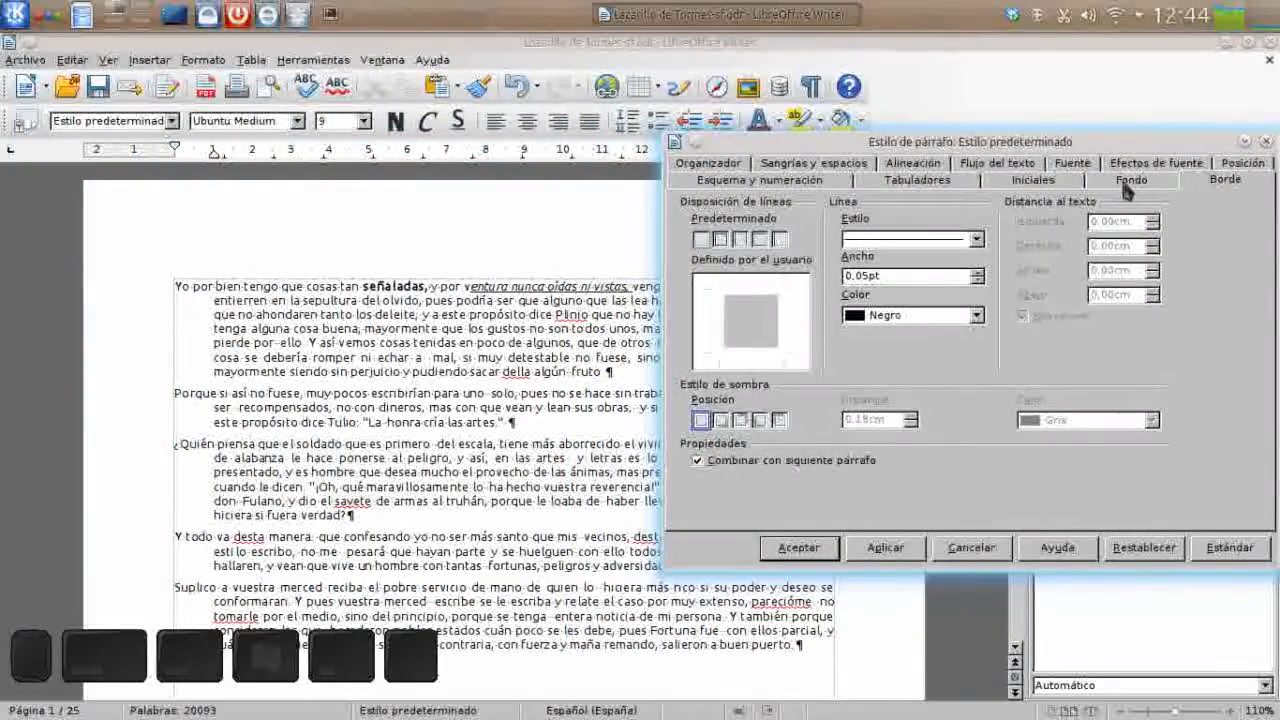
left_click(1082, 164)
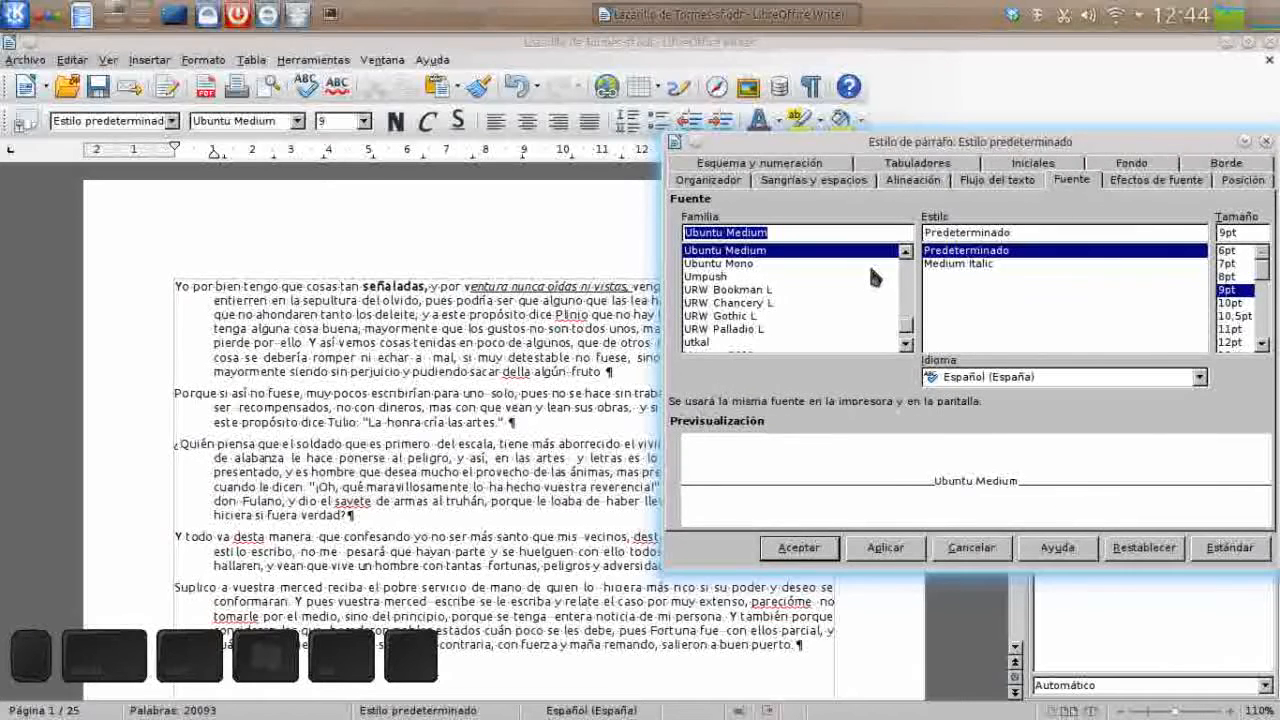
left_click(760, 289)
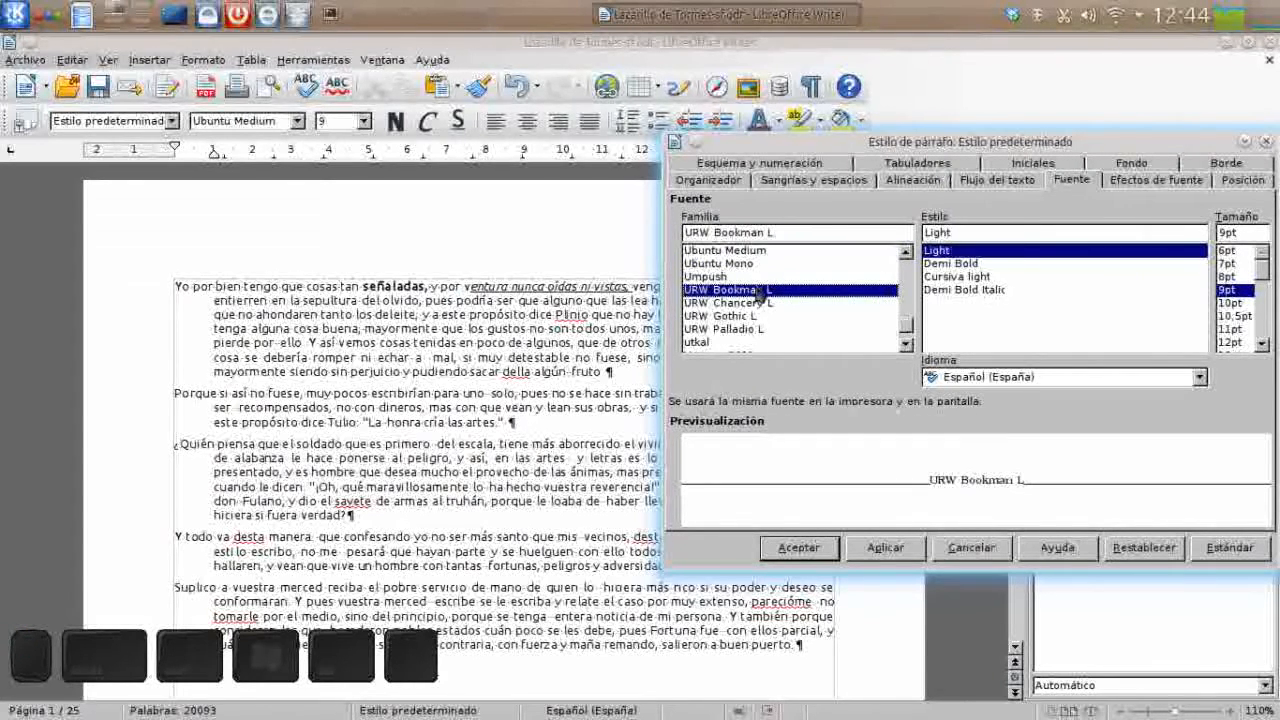
left_click(1236, 316)
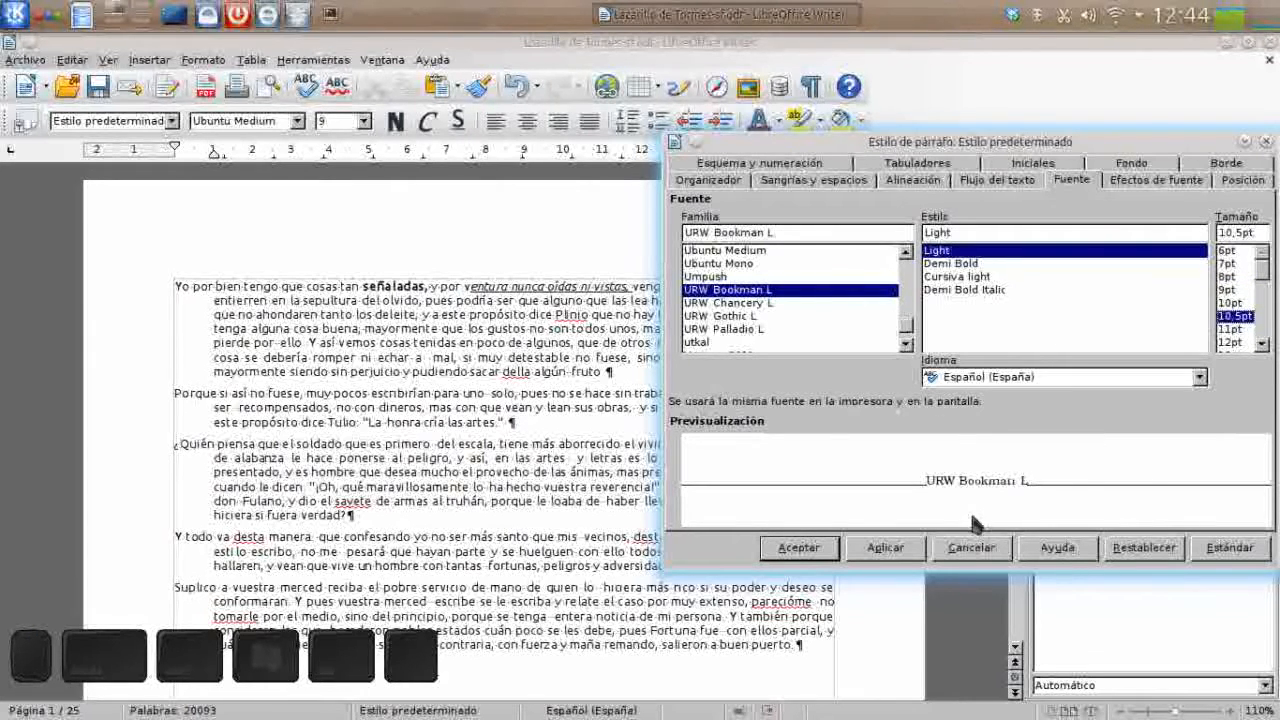
left_click(884, 548)
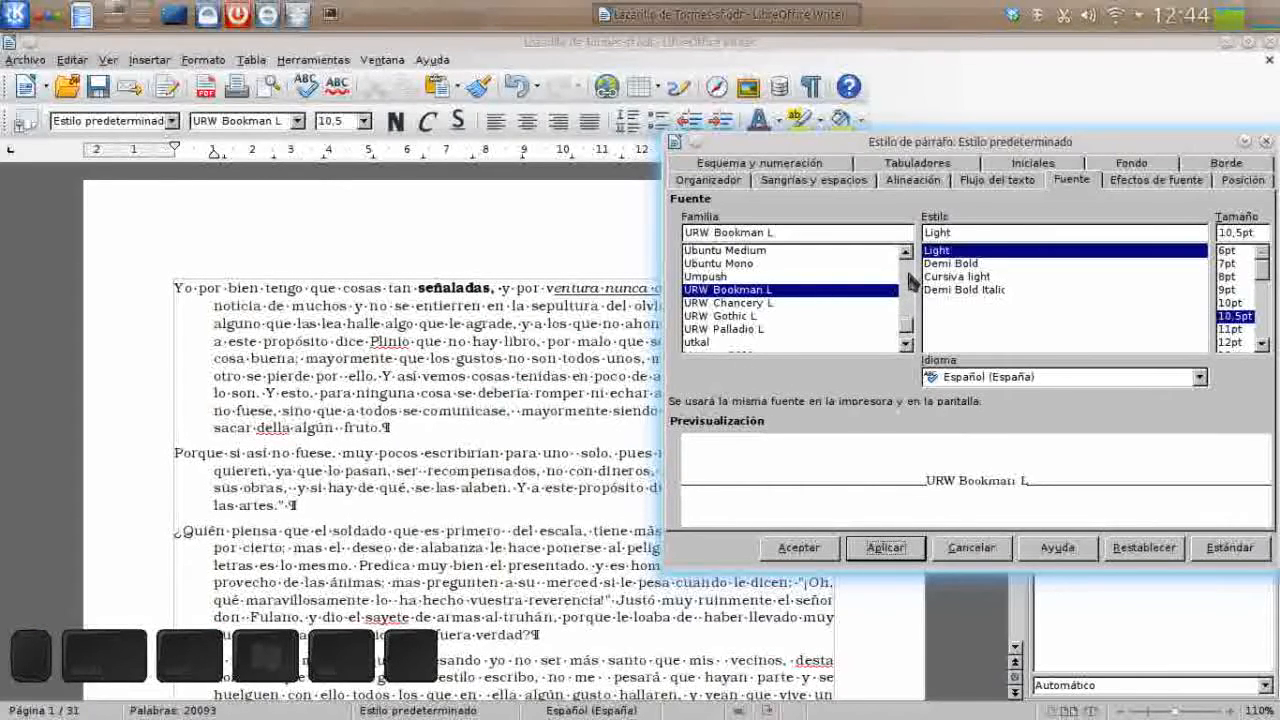
Step: Change the font family of the Estilo predeterminado style to Sawasdee and apply it
scroll(912, 290, "up", 5)
left_click(724, 251)
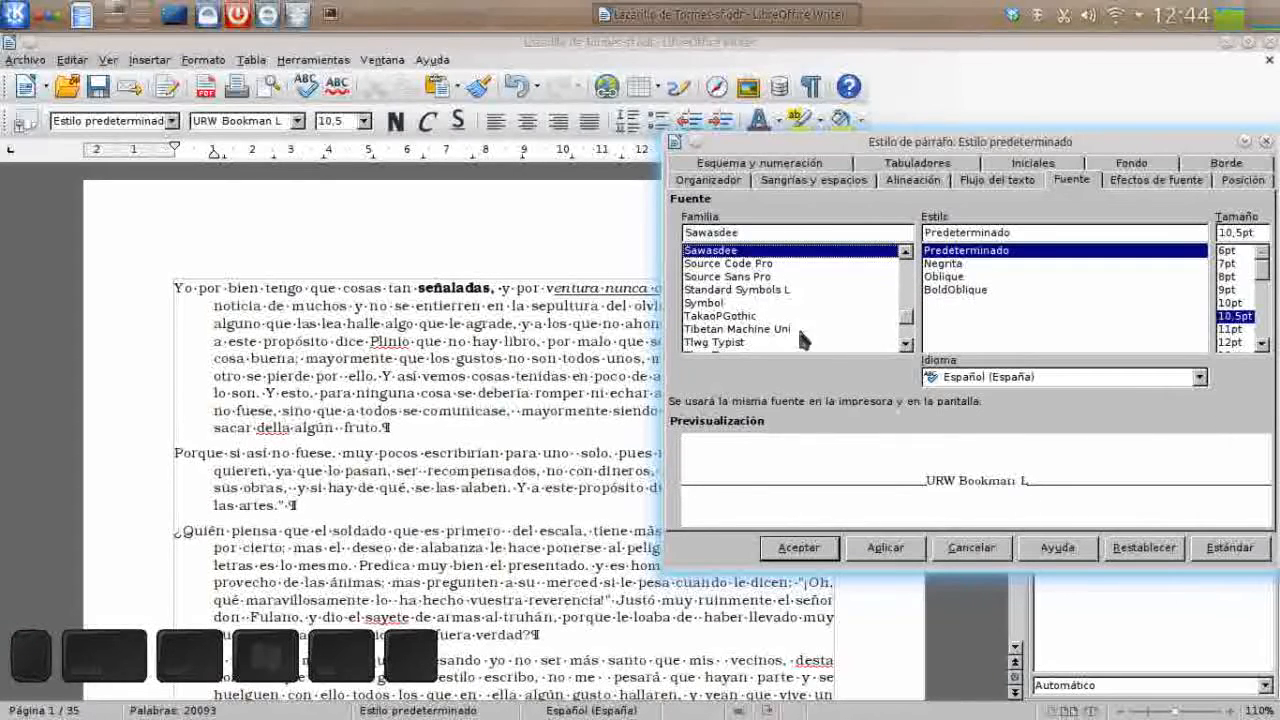
left_click(908, 551)
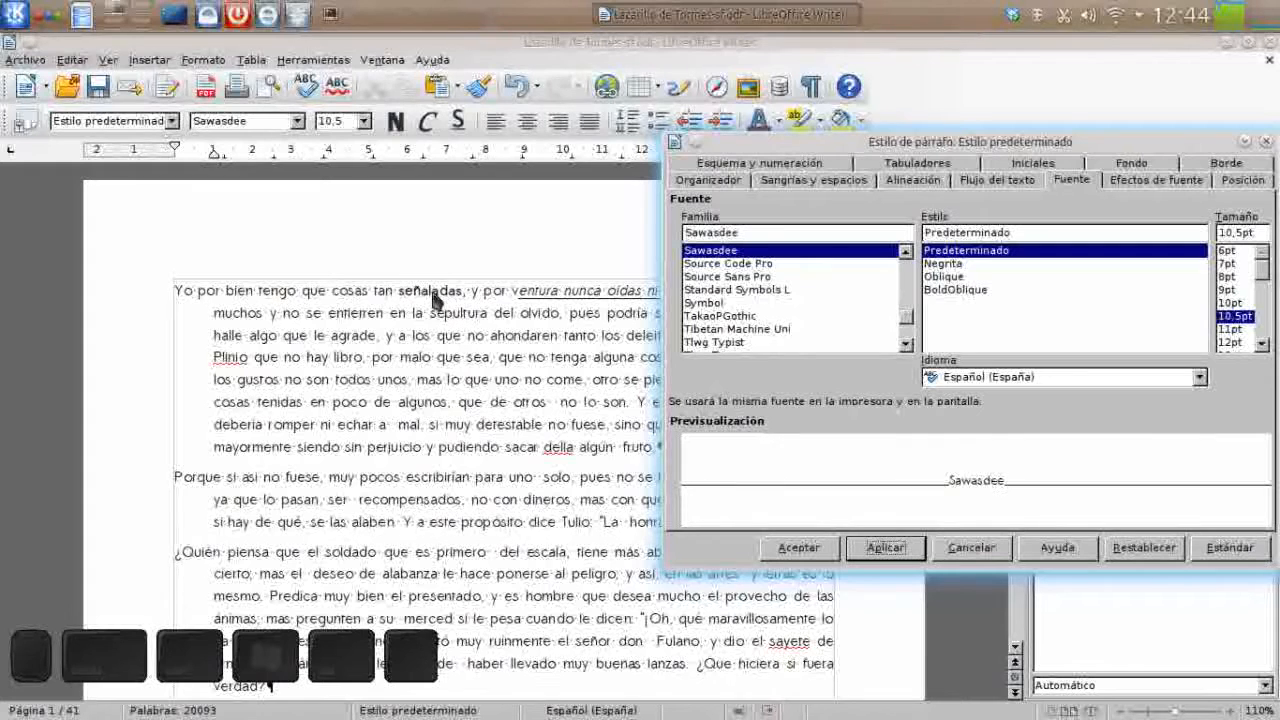
Step: Change the font family of the Estilo predeterminado style to NanumGothic, apply it and close the style settings
scroll(745, 338, "up", 5)
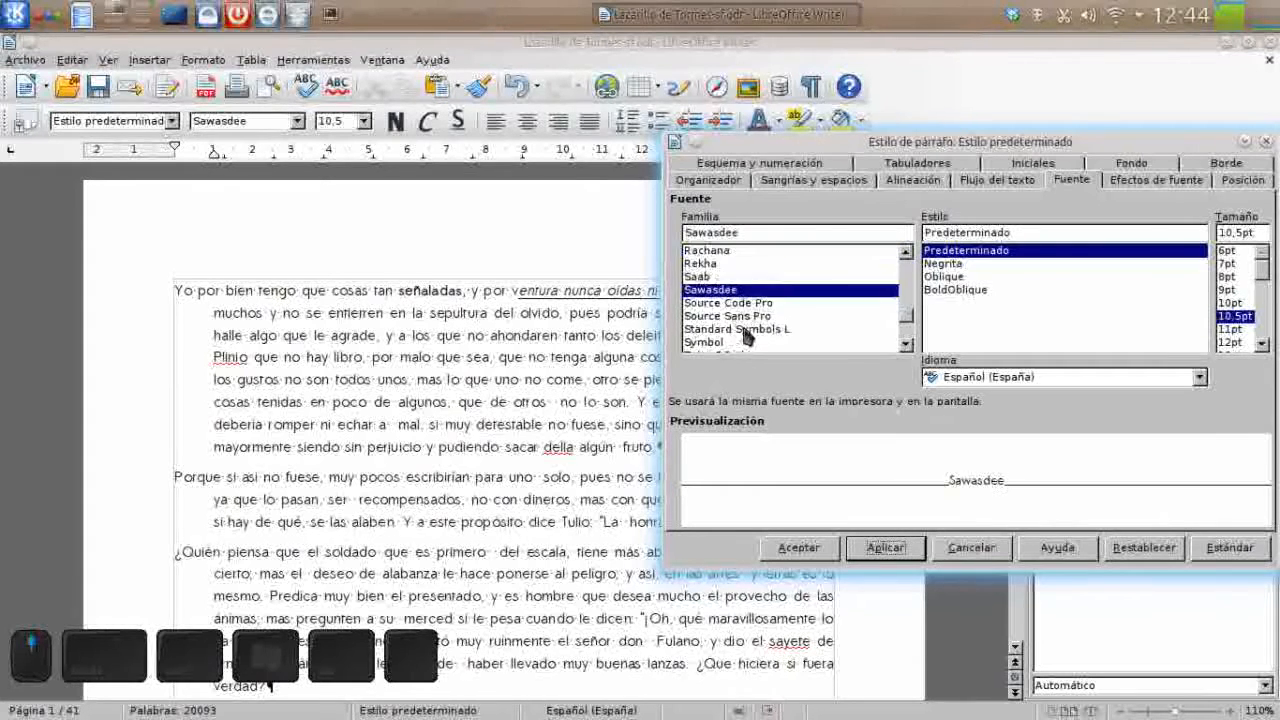
left_click(722, 251)
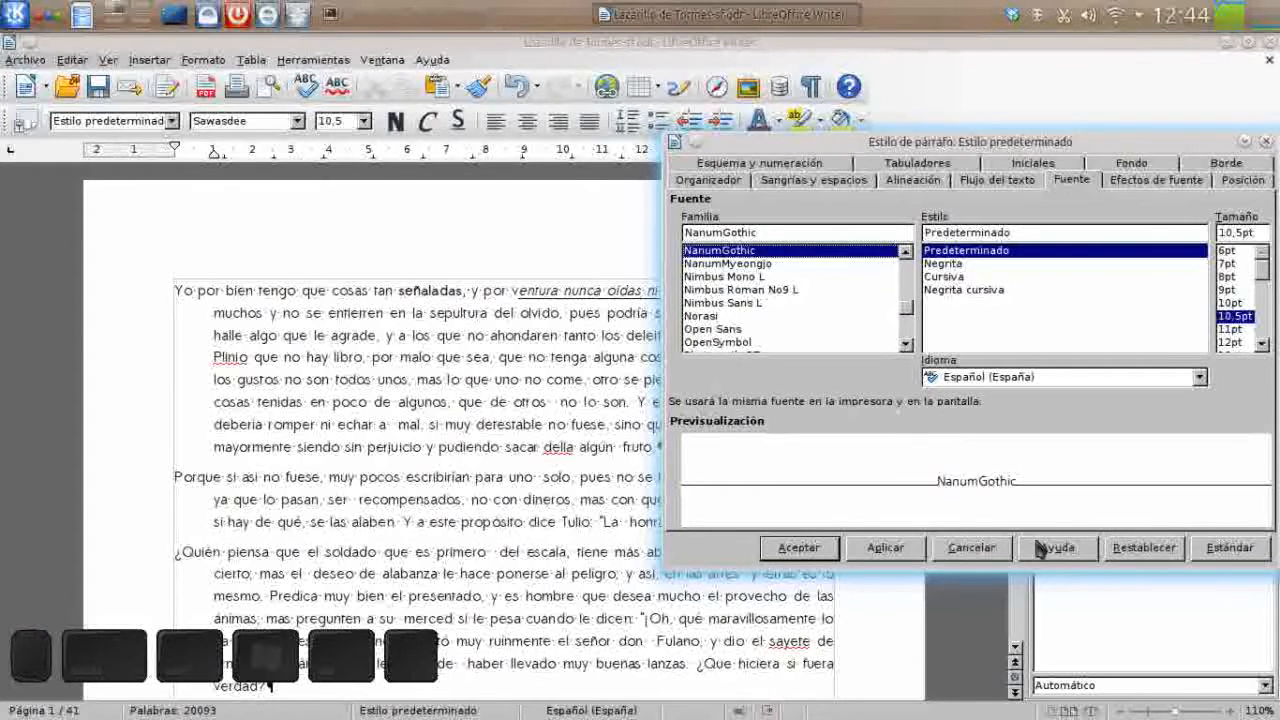
left_click(874, 552)
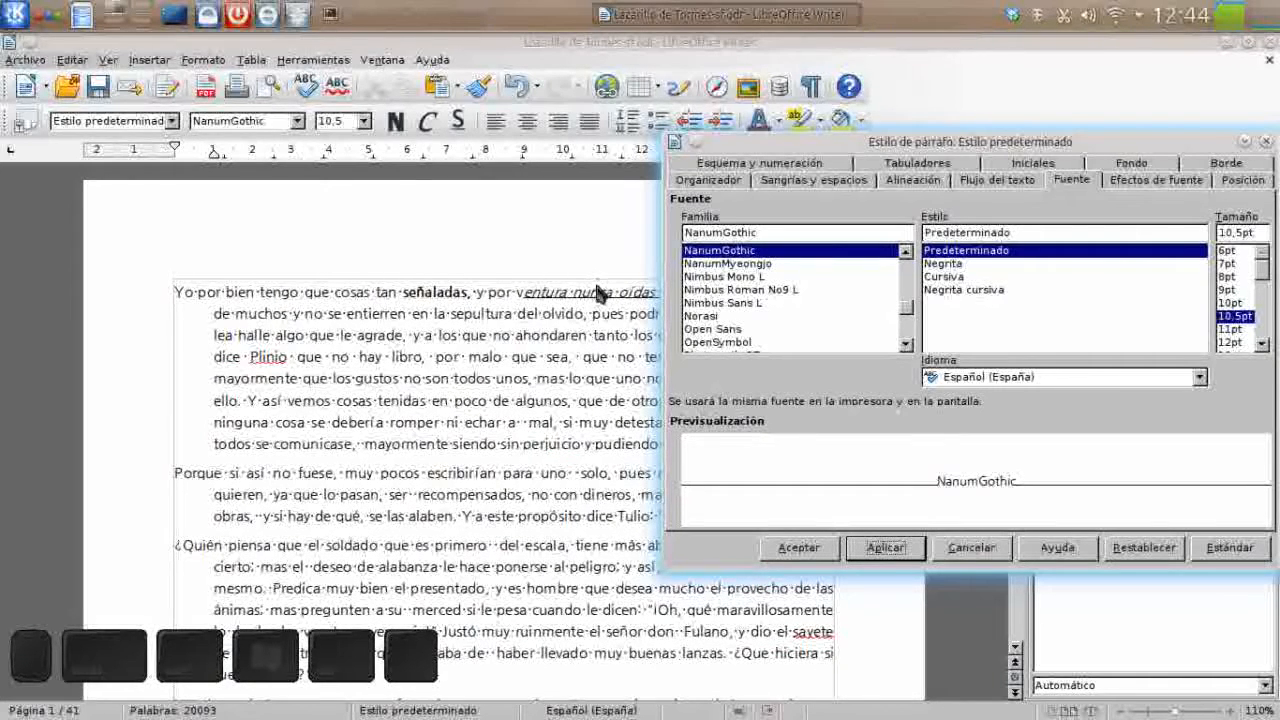
left_click(970, 548)
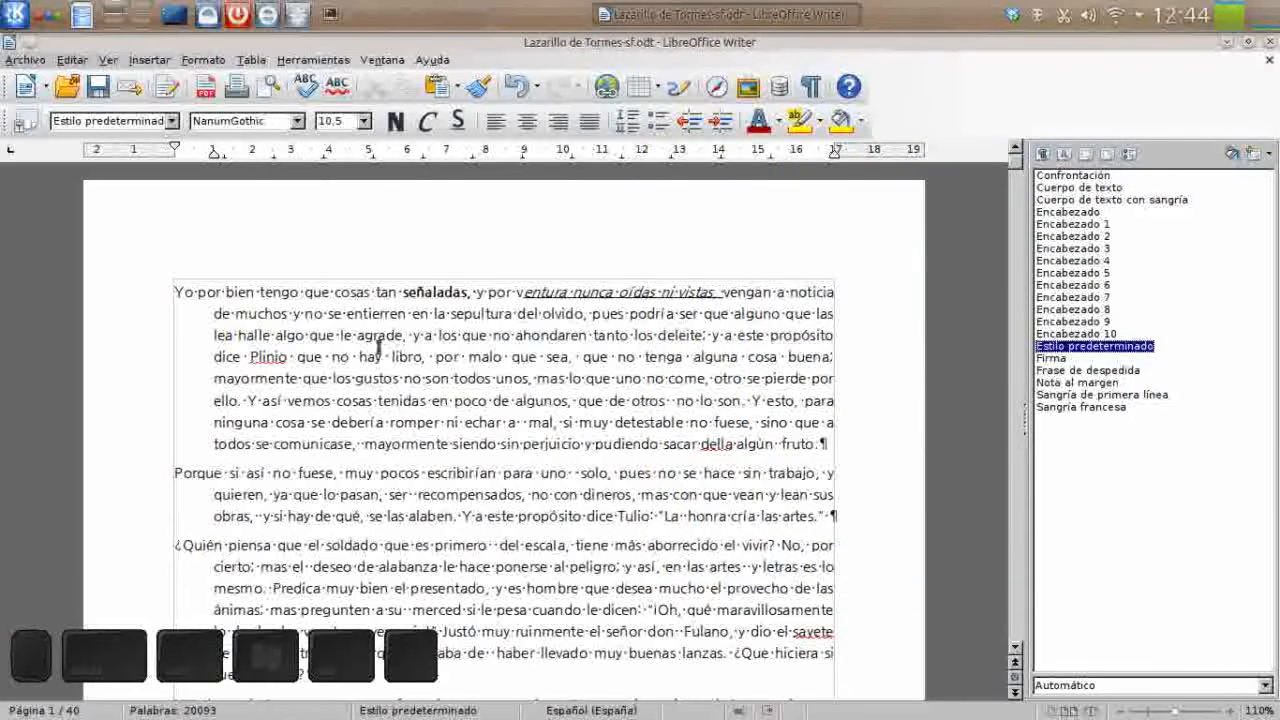
Step: Clear the direct formatting from the first two lines of the opening paragraph and deselect the text
left_click_drag(245, 293, 787, 313)
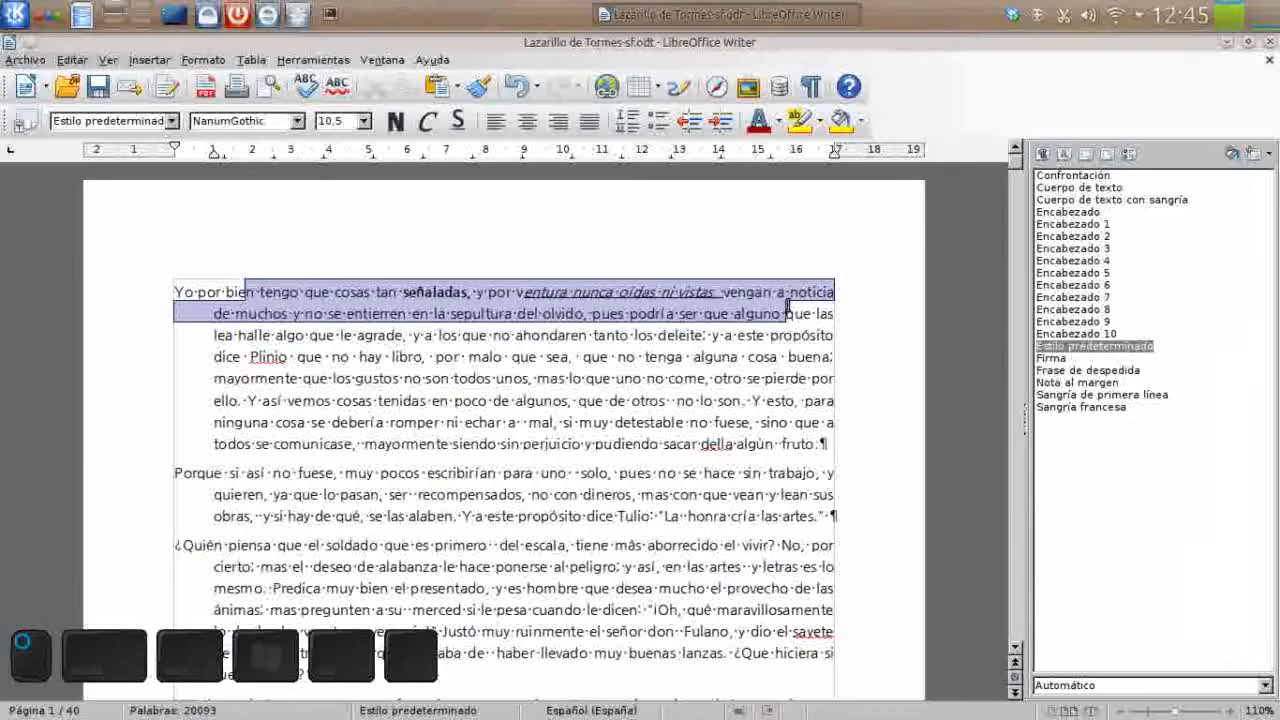
right_click(757, 298)
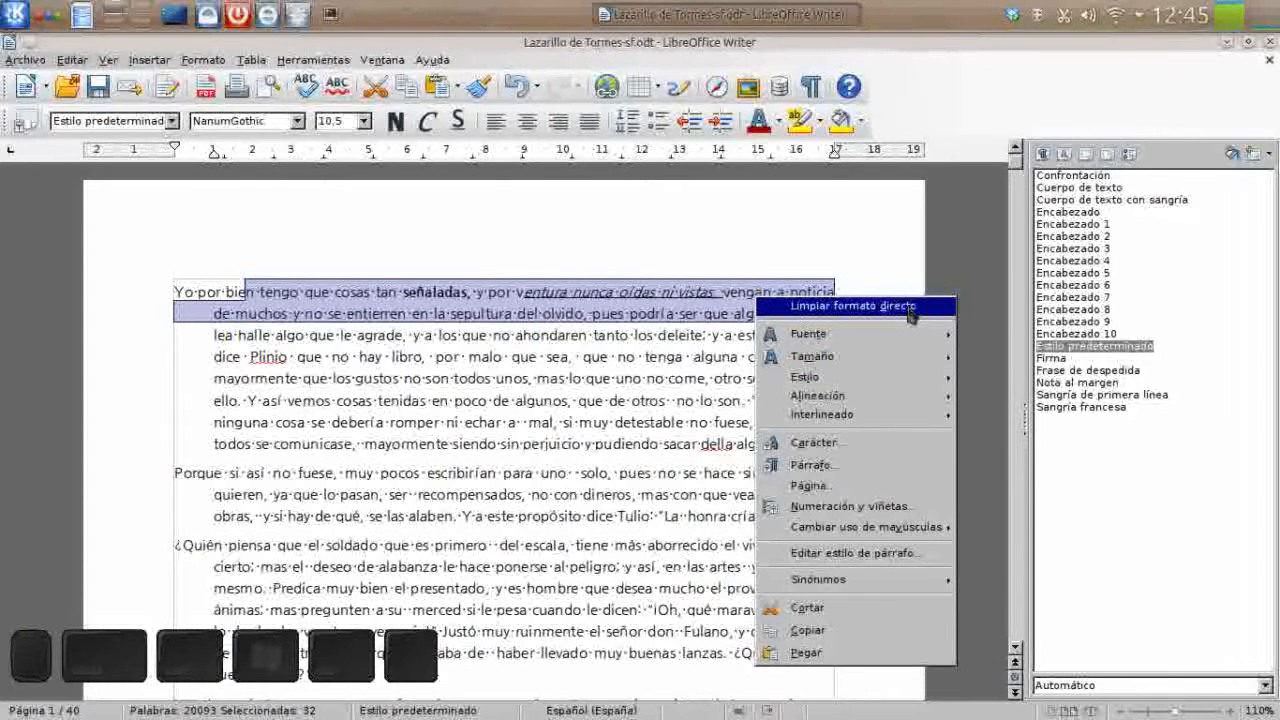
left_click(910, 310)
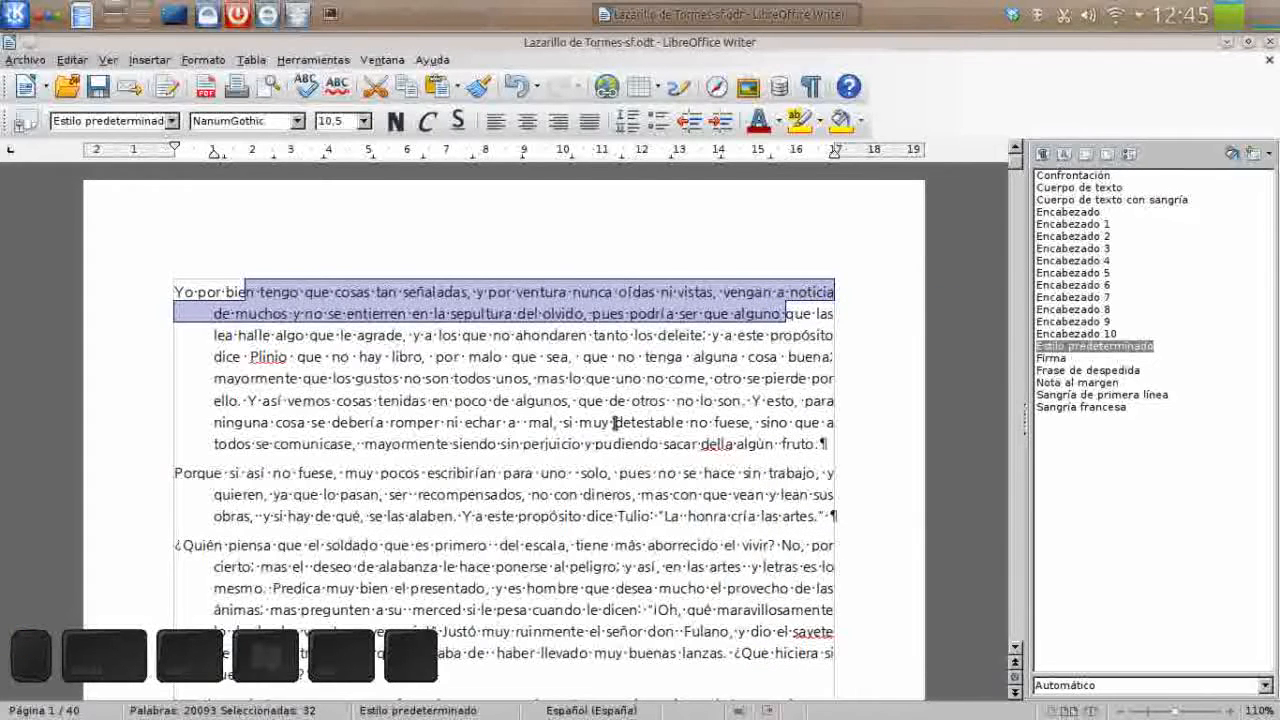
left_click(399, 293)
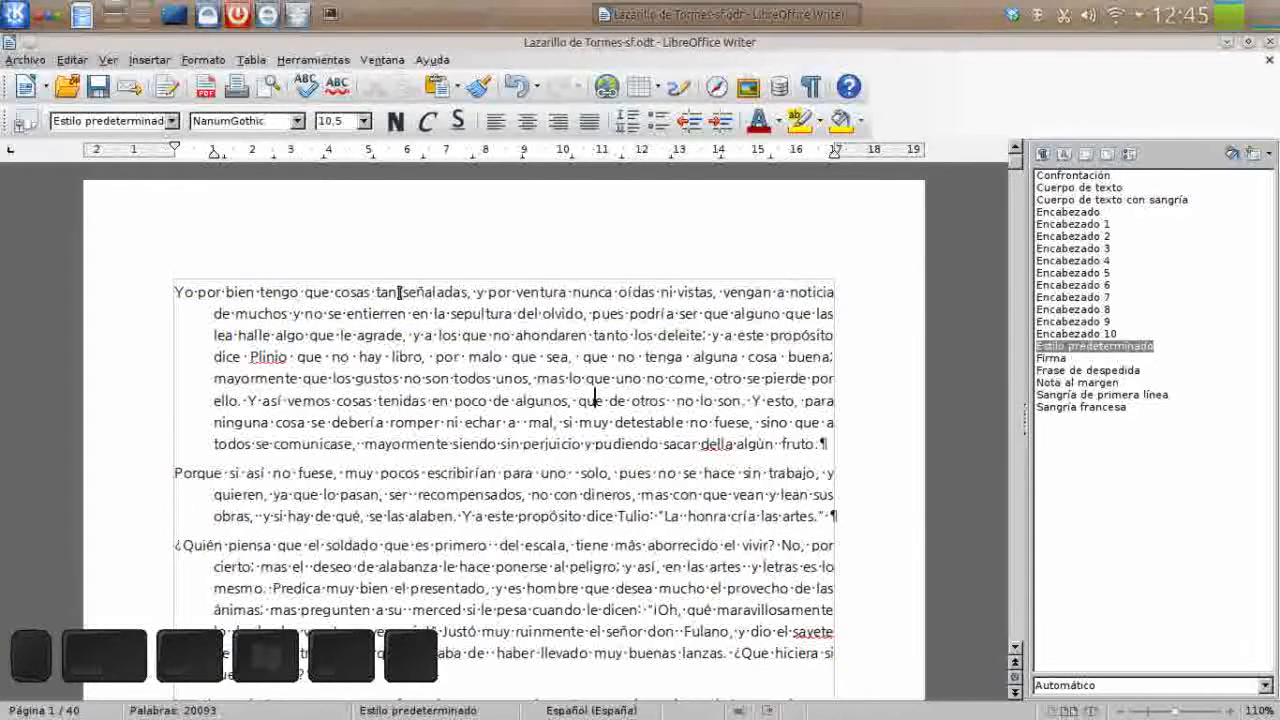